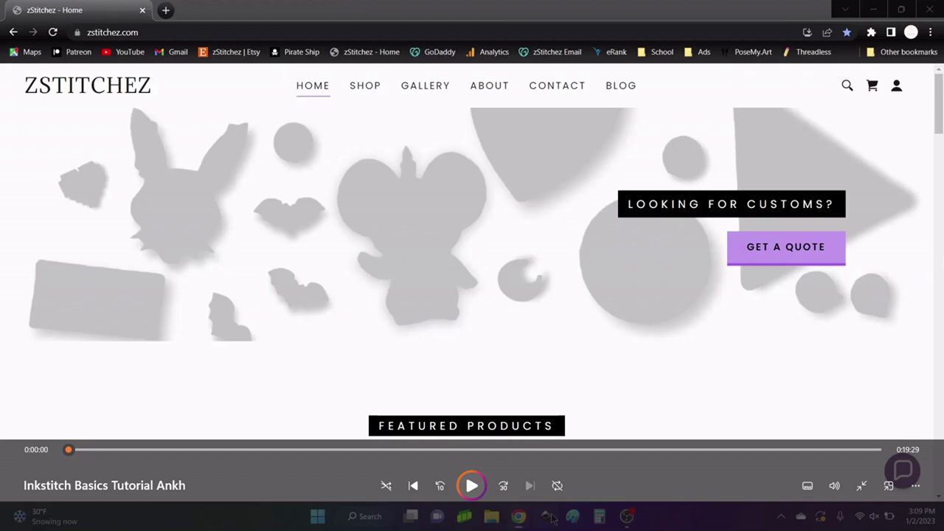
Step: Switch from the zStitchez site to Inkscape with a blank A4 portrait document
click(472, 484)
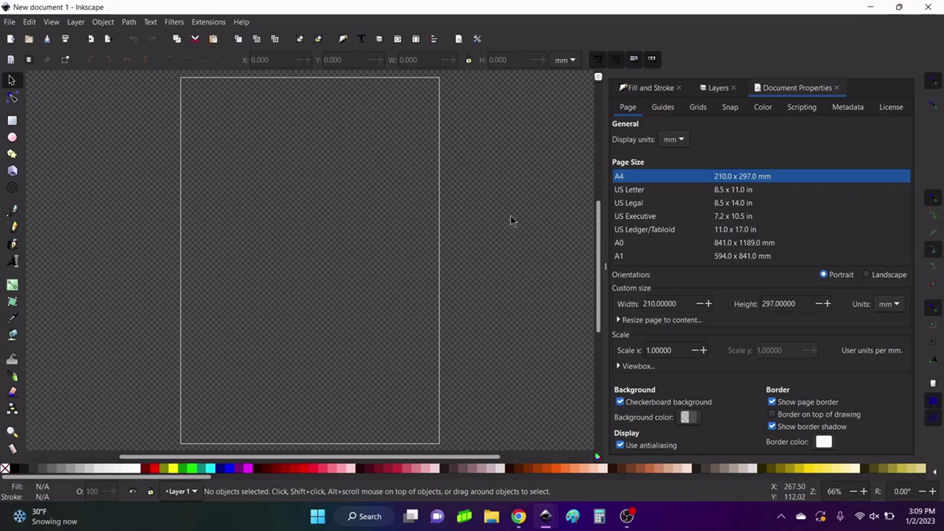
click(201, 22)
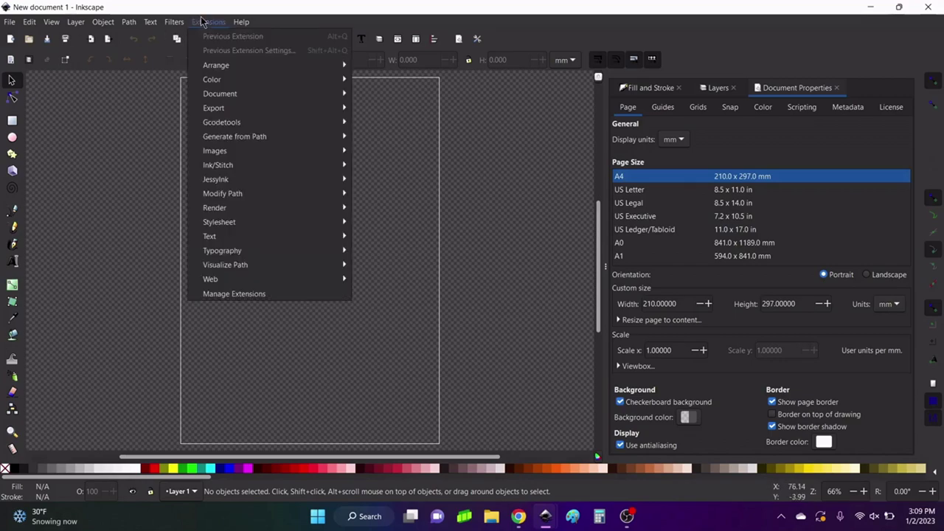
mouse_move(231, 171)
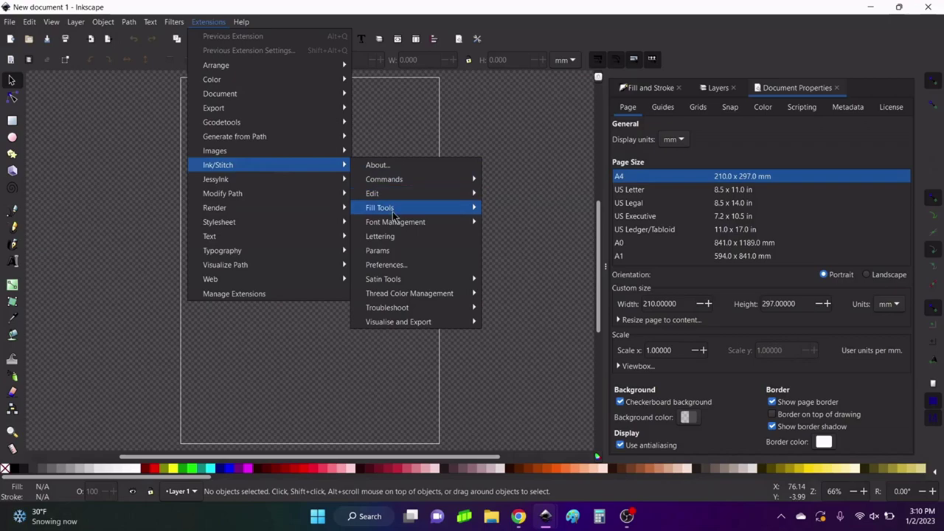
mouse_move(432, 321)
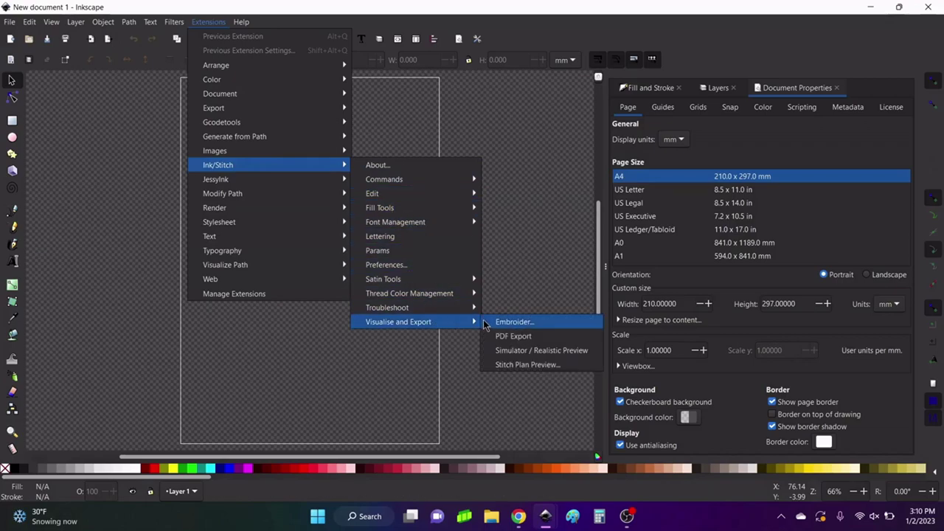
click(582, 138)
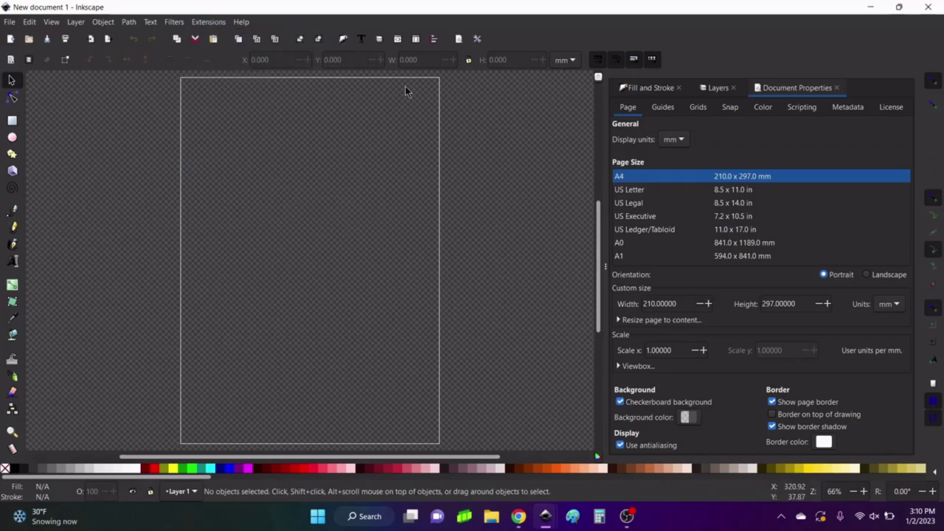
Step: Save the document as 'Ink Stitch Basics.svg' in the zStitchez Tutorials folder
click(9, 22)
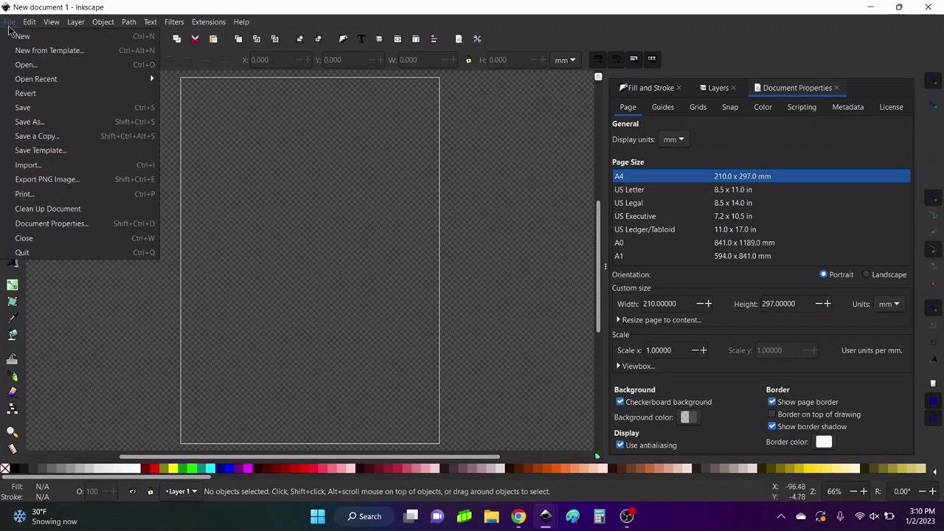
click(40, 123)
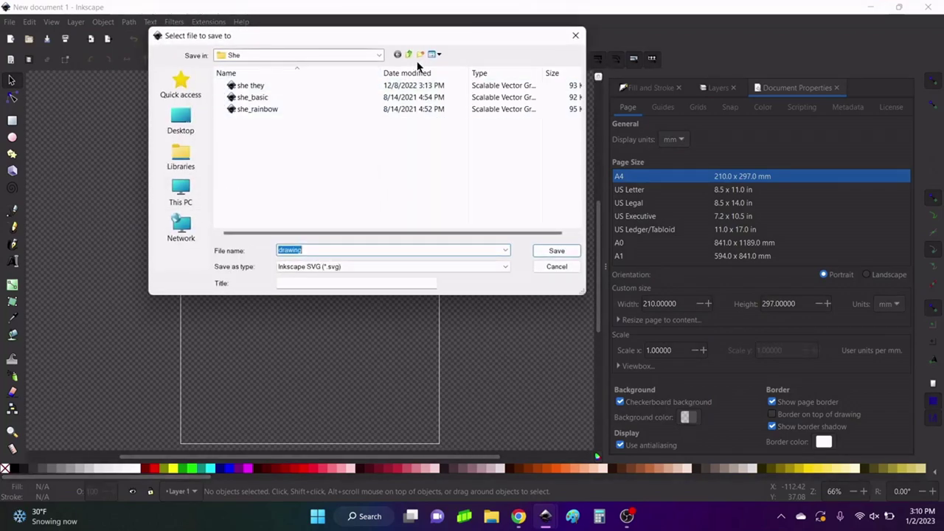
click(410, 54)
click(410, 54)
click(410, 54)
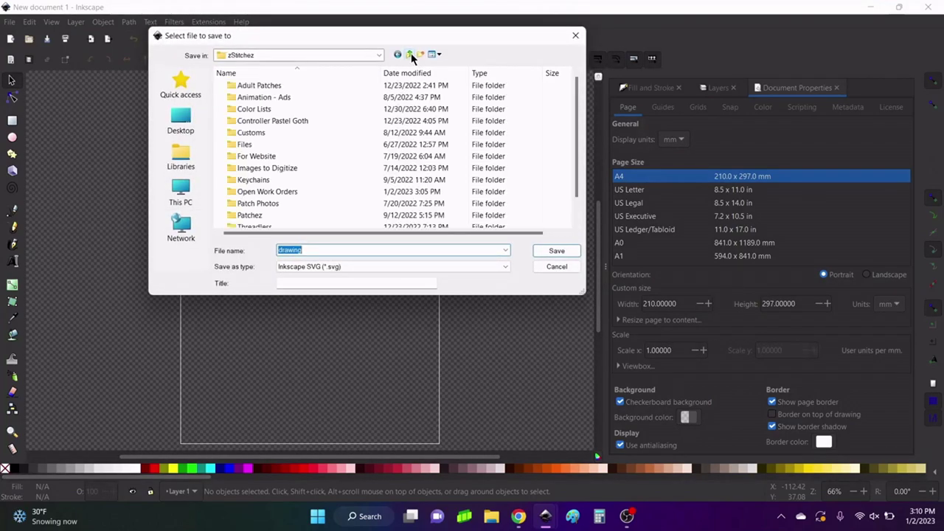
scroll(341, 154, down, 1)
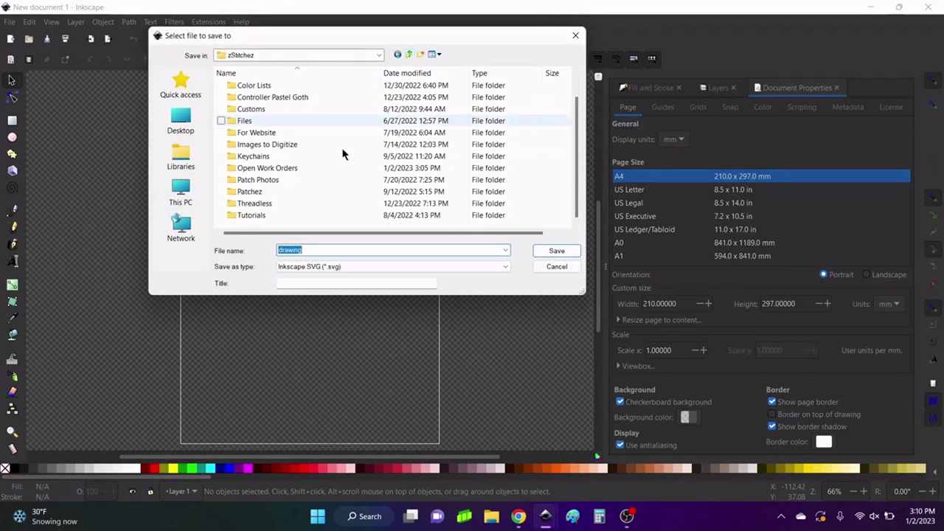
double_click(294, 215)
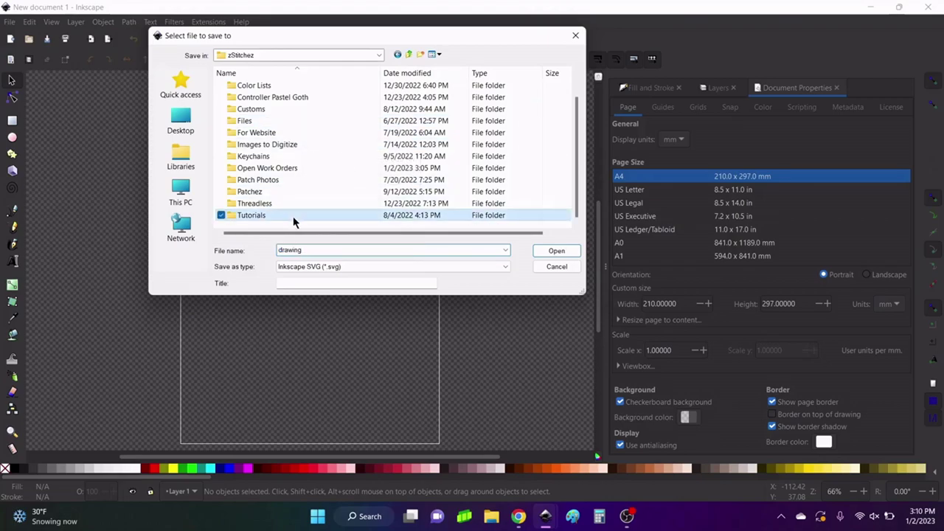
double_click(330, 250)
text(Basics)
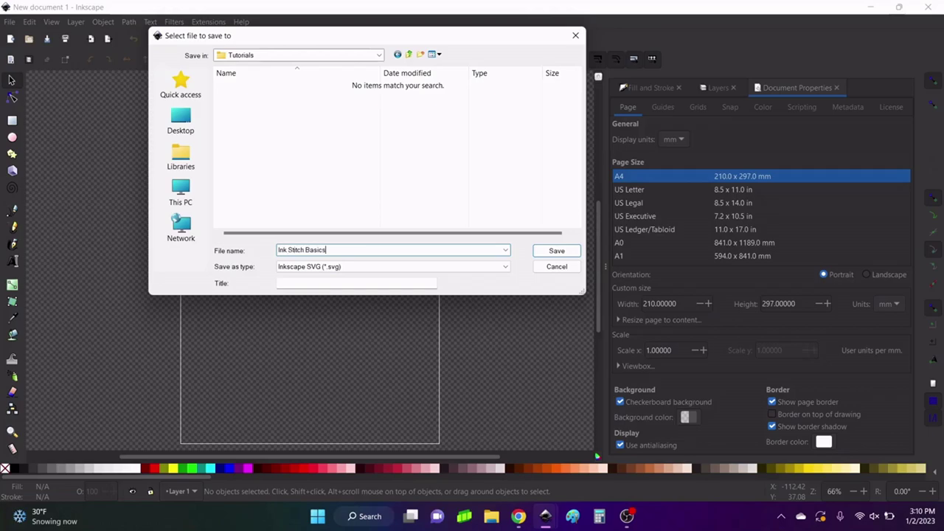
key(Return)
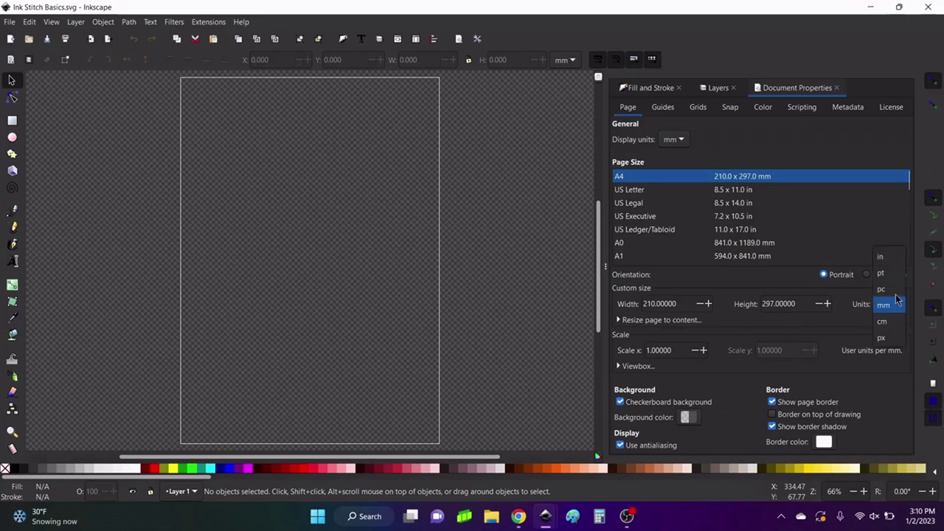
Step: Switch page and ruler units to inches, set width and height to 5, and toggle the checkerboard
click(896, 309)
click(894, 259)
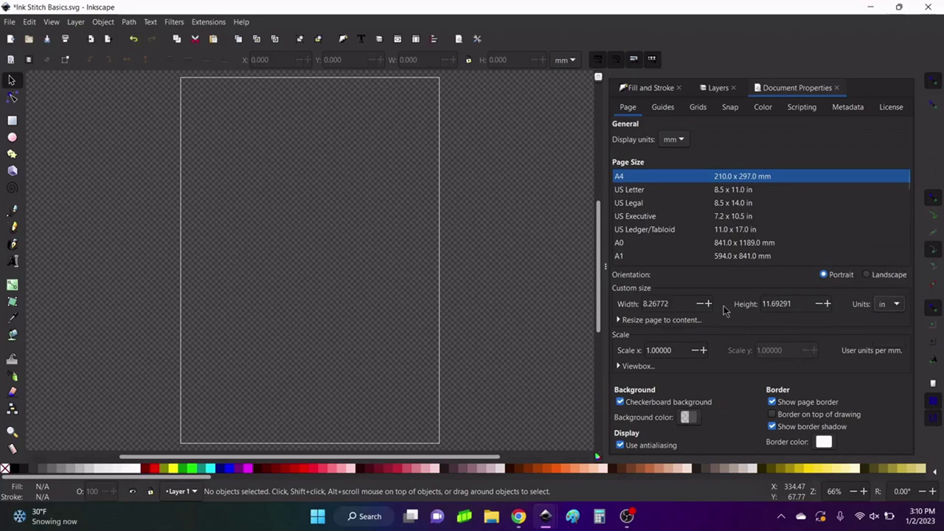
click(569, 59)
click(564, 13)
double_click(804, 304)
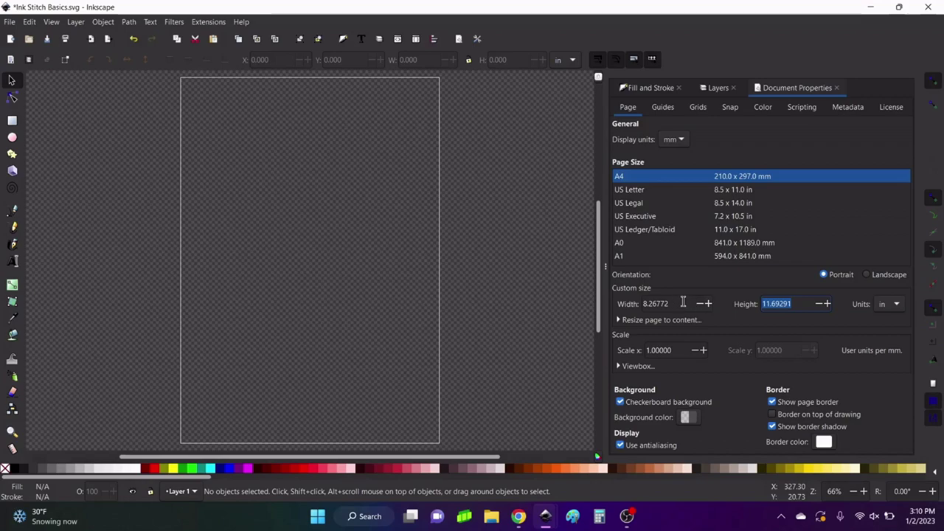
text(5)
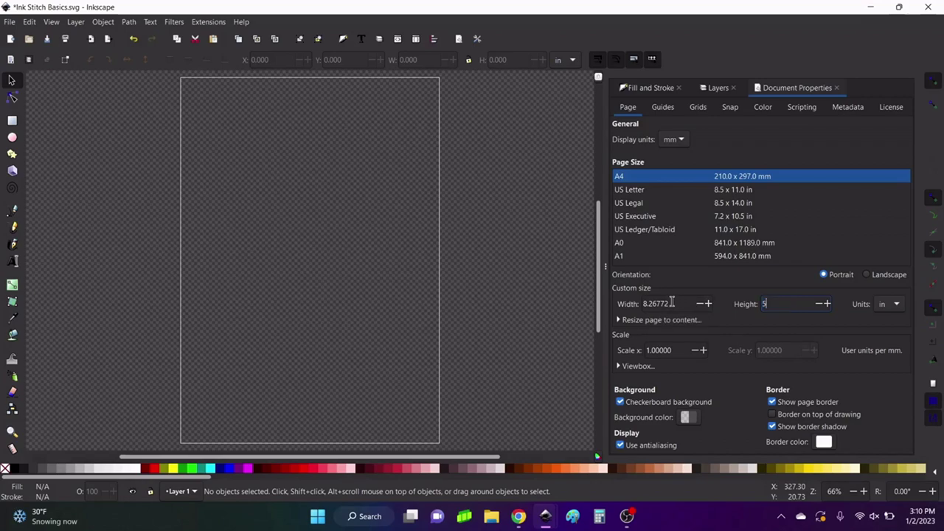
key(Return)
double_click(671, 303)
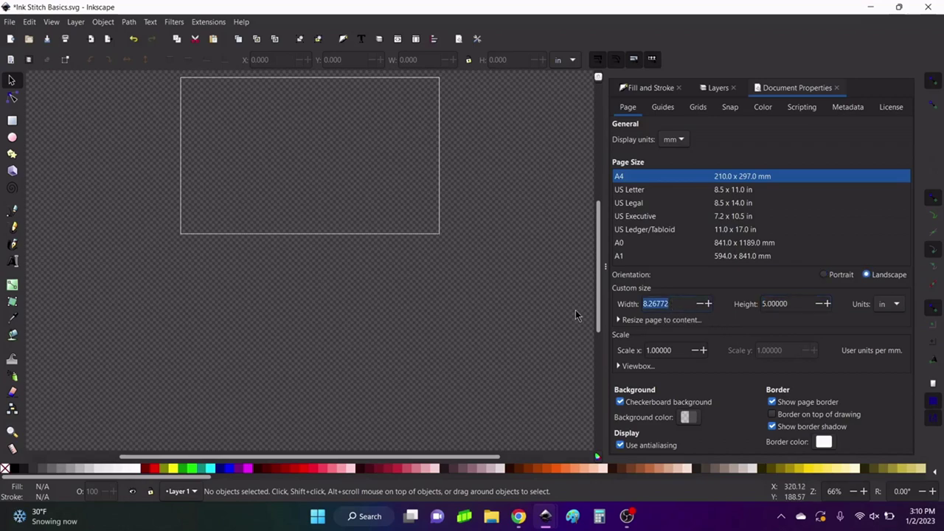
text(5)
key(Return)
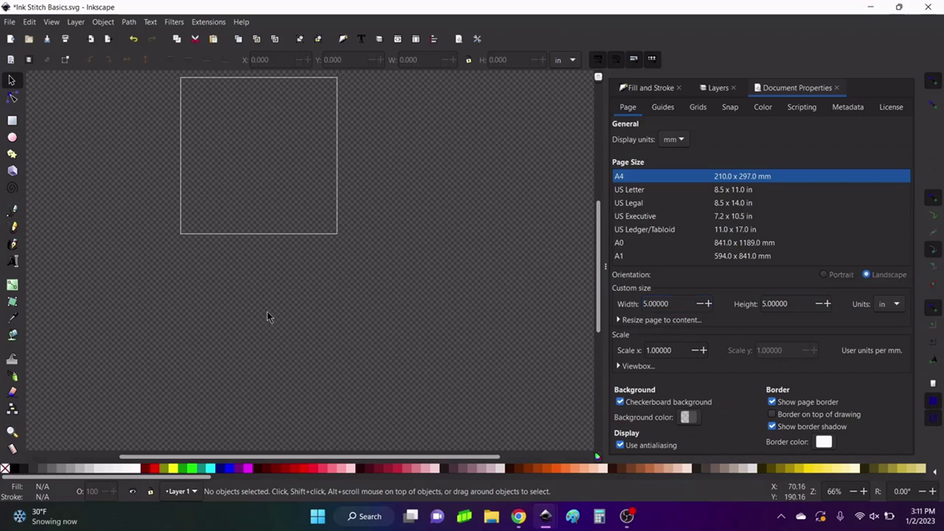
click(619, 402)
click(620, 402)
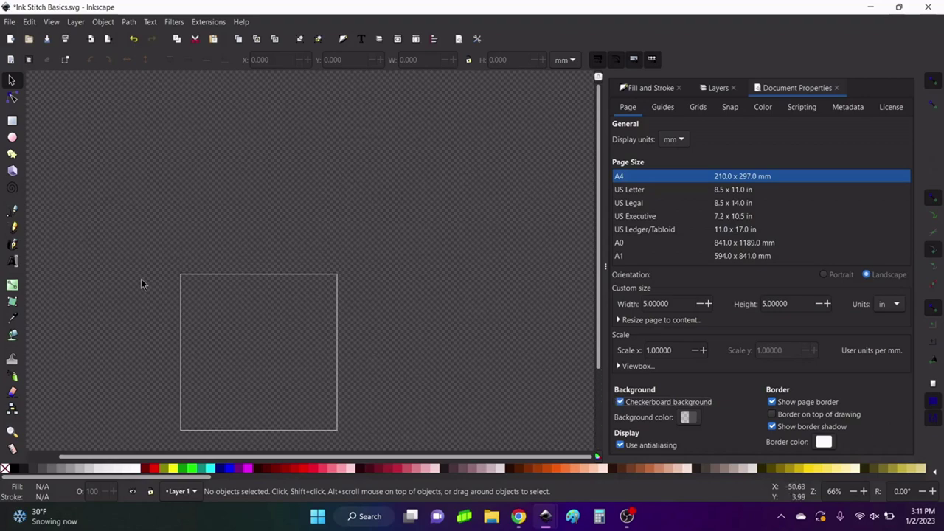
click(684, 418)
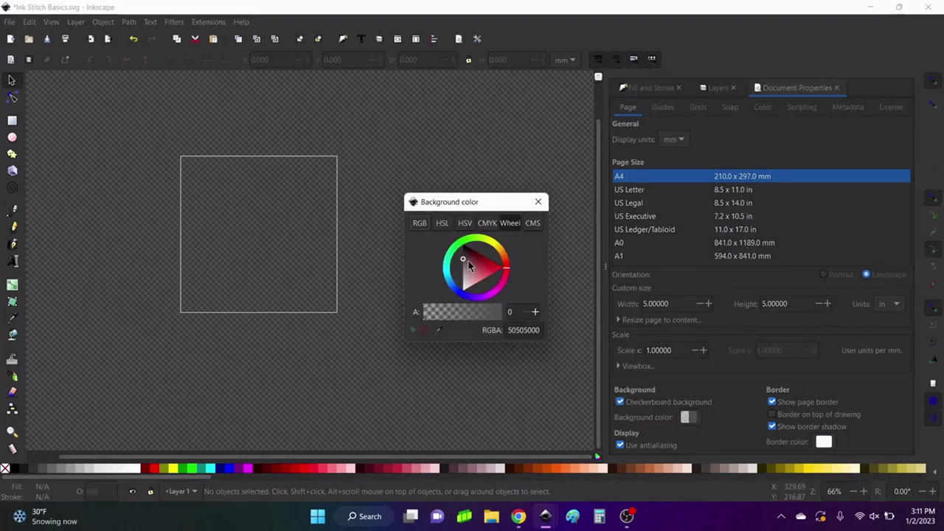
mouse_move(469, 266)
mouse_down()
mouse_move(498, 267)
mouse_move(471, 262)
mouse_move(477, 288)
mouse_move(483, 271)
mouse_move(479, 298)
mouse_move(452, 247)
mouse_move(507, 269)
mouse_move(497, 296)
mouse_up()
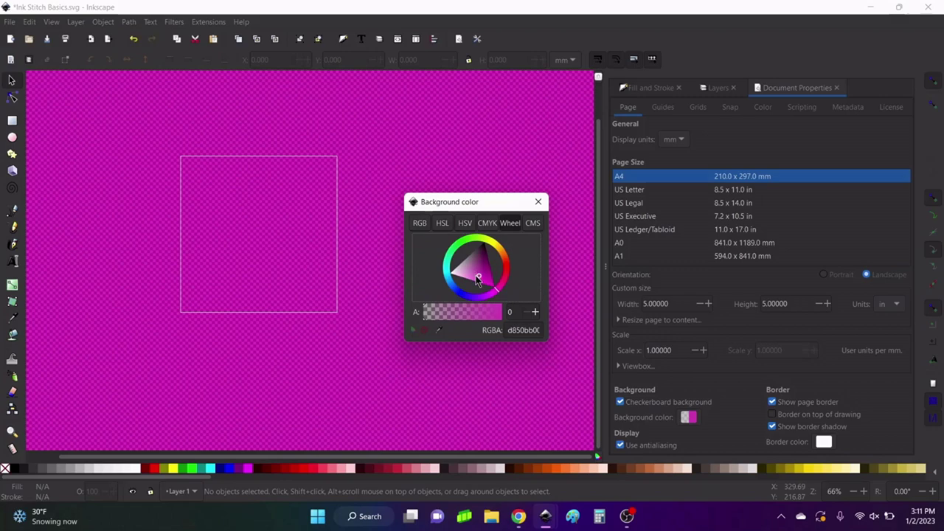
drag(475, 265, 470, 251)
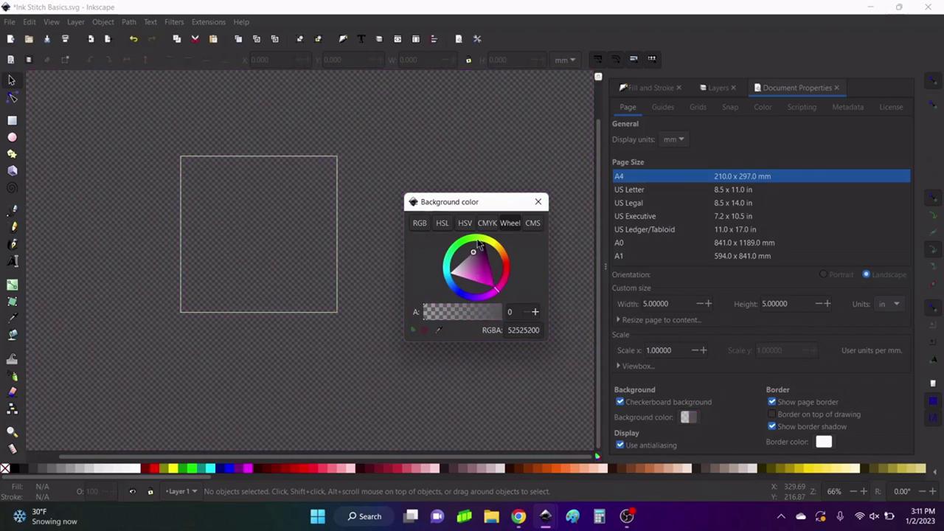
click(538, 201)
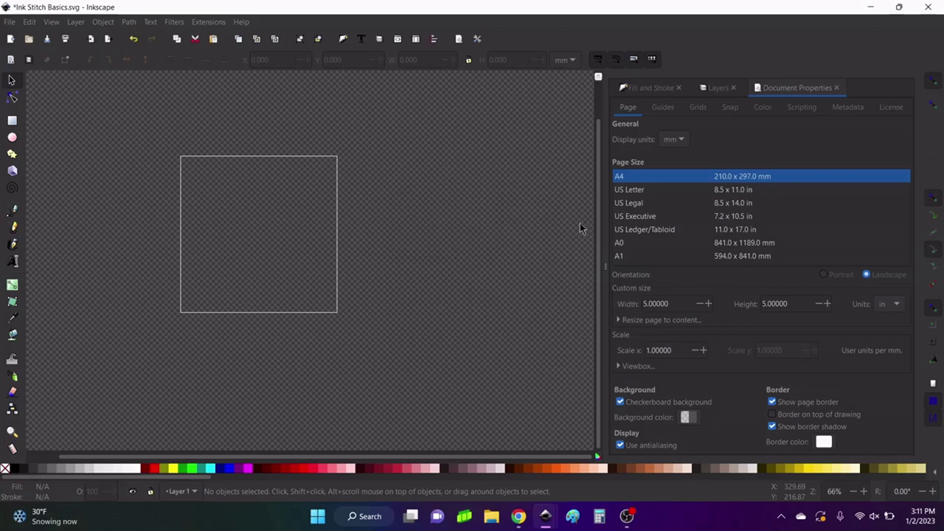
click(713, 94)
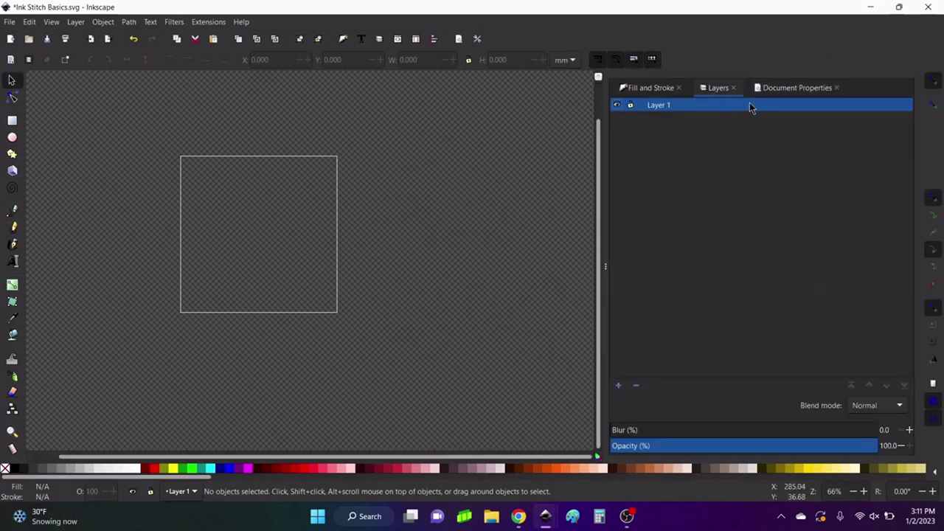
scroll(148, 251, up, 1)
scroll(170, 250, down, 1)
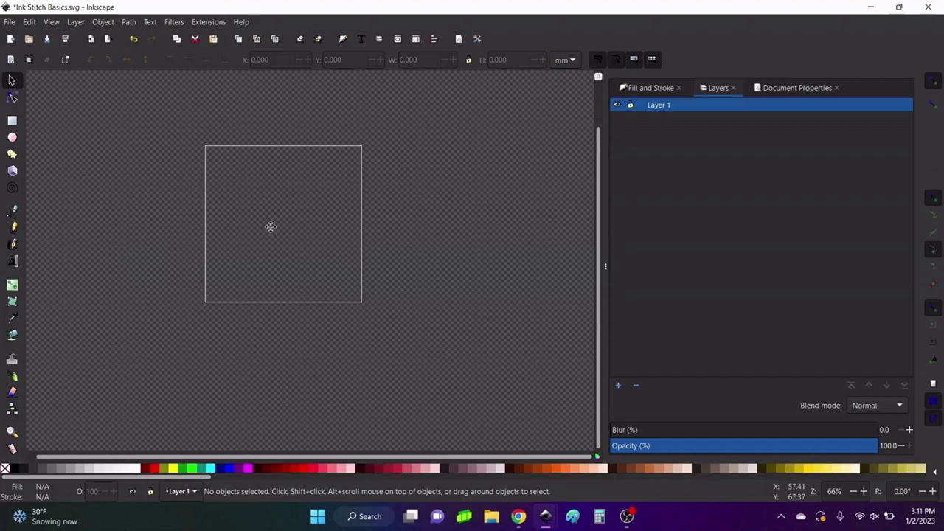
scroll(310, 236, up, 2)
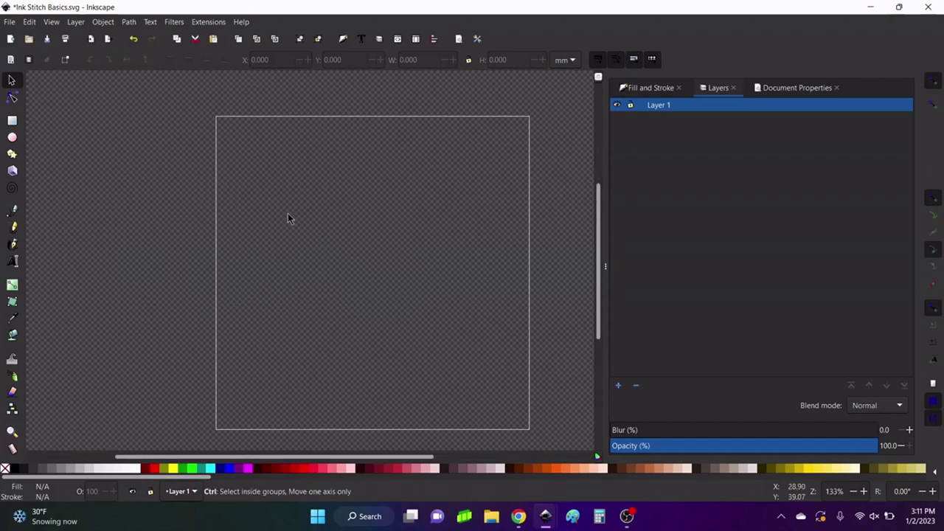
double_click(658, 105)
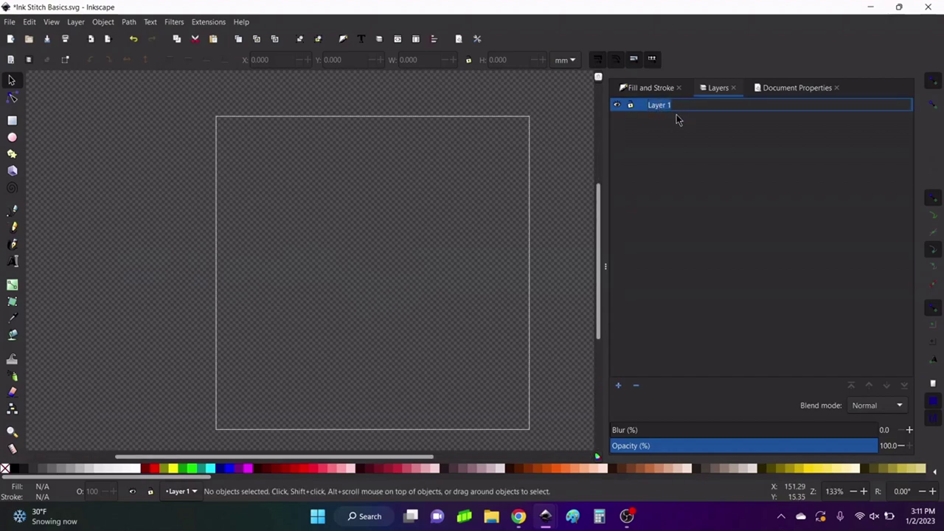
key(Return)
text(img)
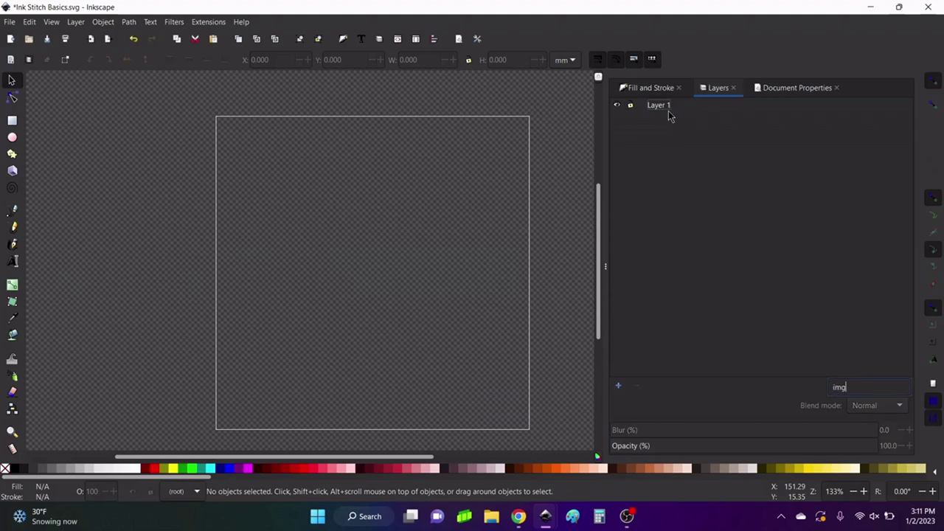
double_click(668, 106)
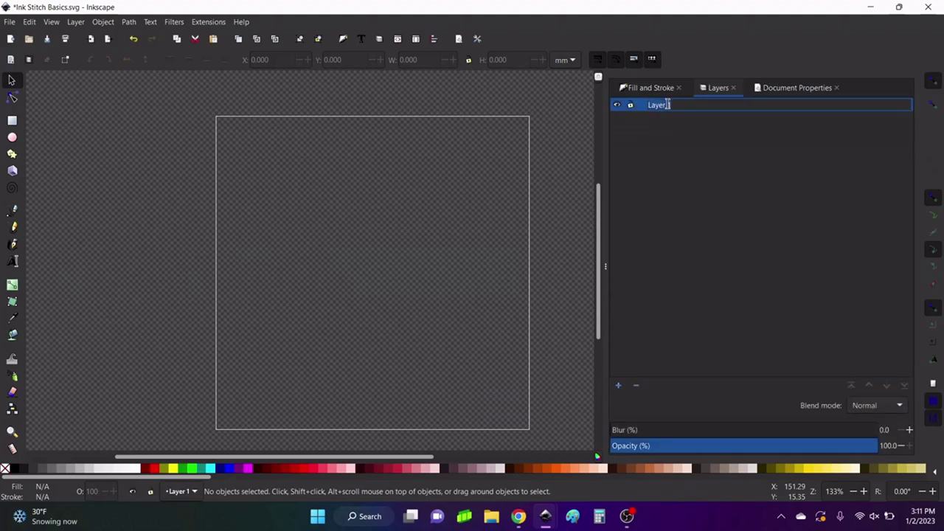
text(image 1)
key(Return)
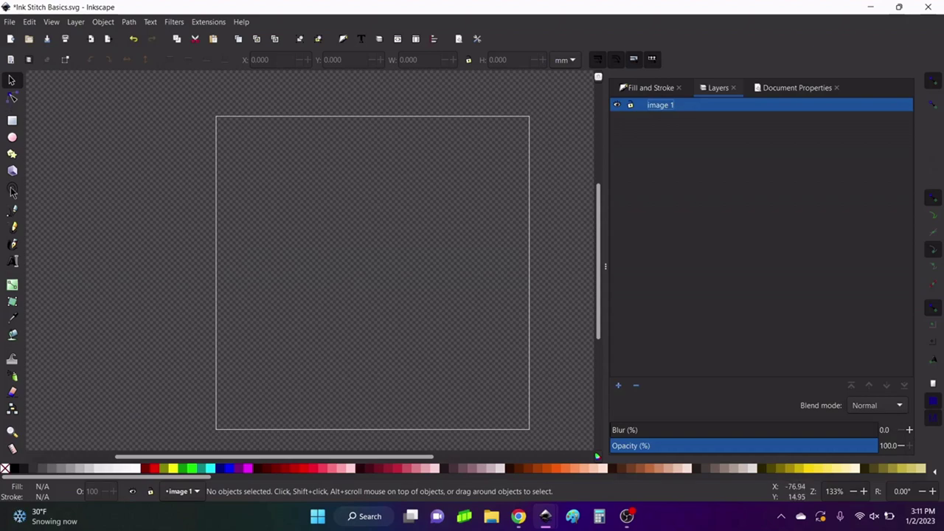
click(14, 228)
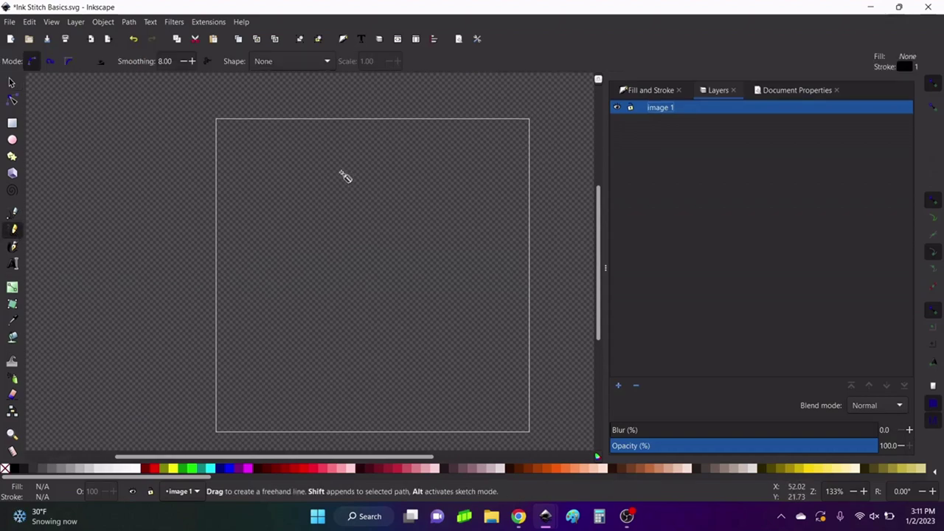
mouse_move(324, 174)
mouse_down()
mouse_move(264, 219)
mouse_move(373, 298)
mouse_move(287, 227)
mouse_move(351, 259)
mouse_up()
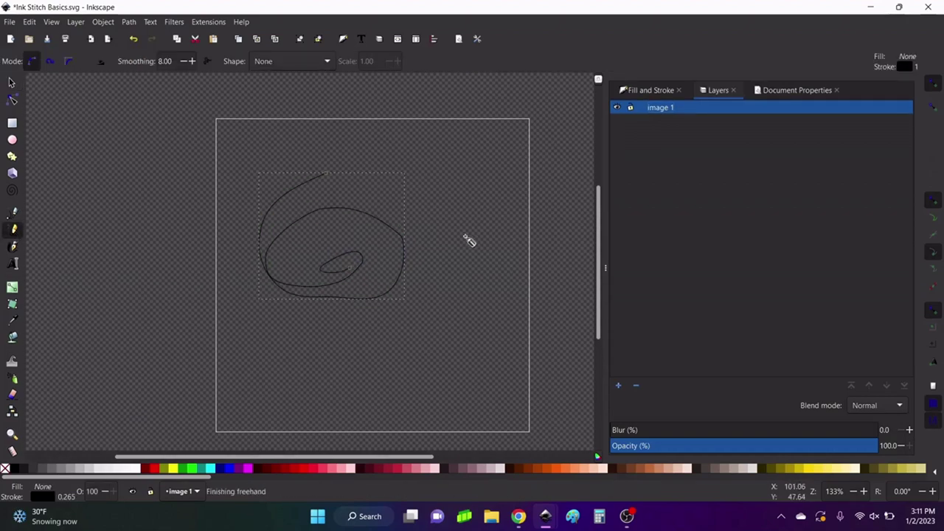
key(ctrl+z)
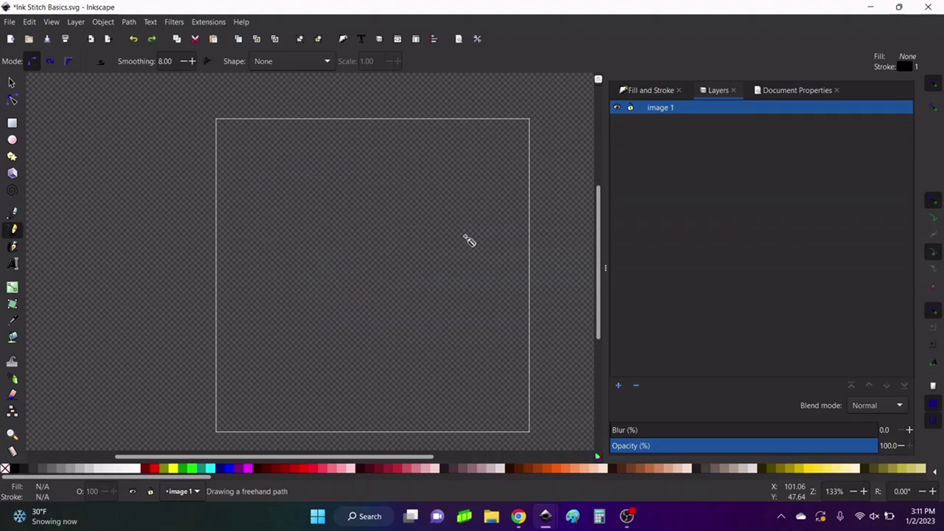
Step: Import the three-ankh JPEG from Downloads and embed it
click(9, 22)
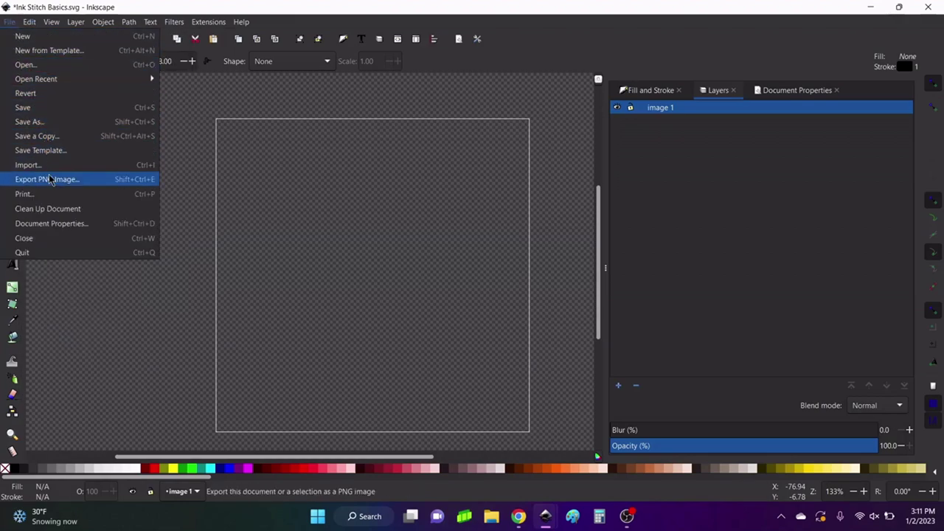
click(43, 165)
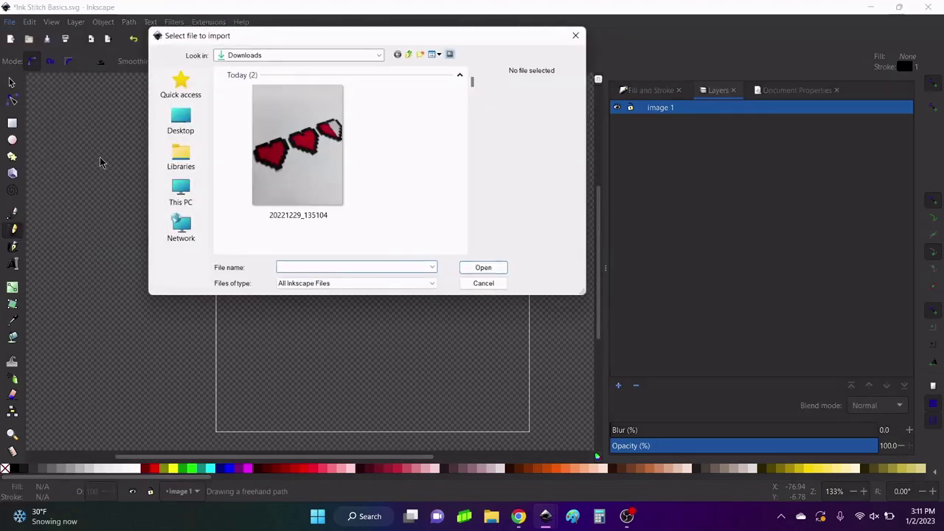
scroll(351, 174, down, 5)
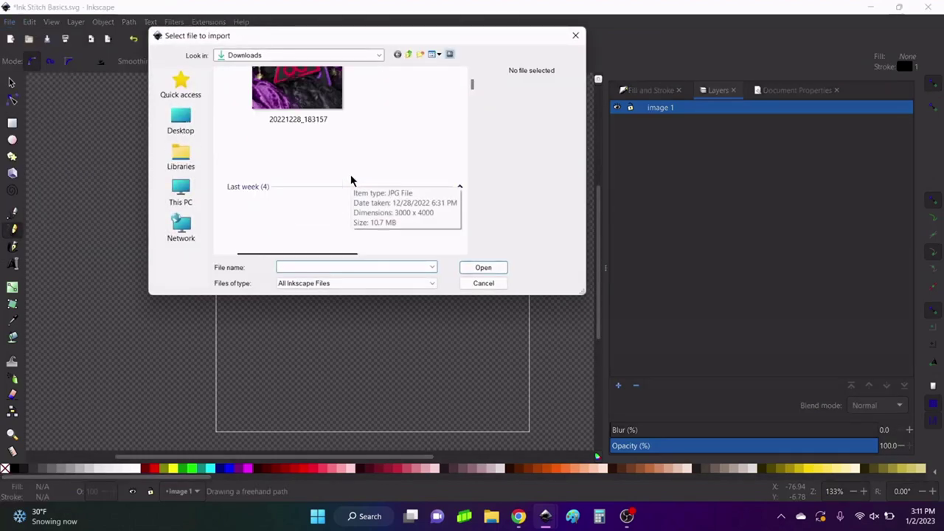
scroll(351, 177, up, 5)
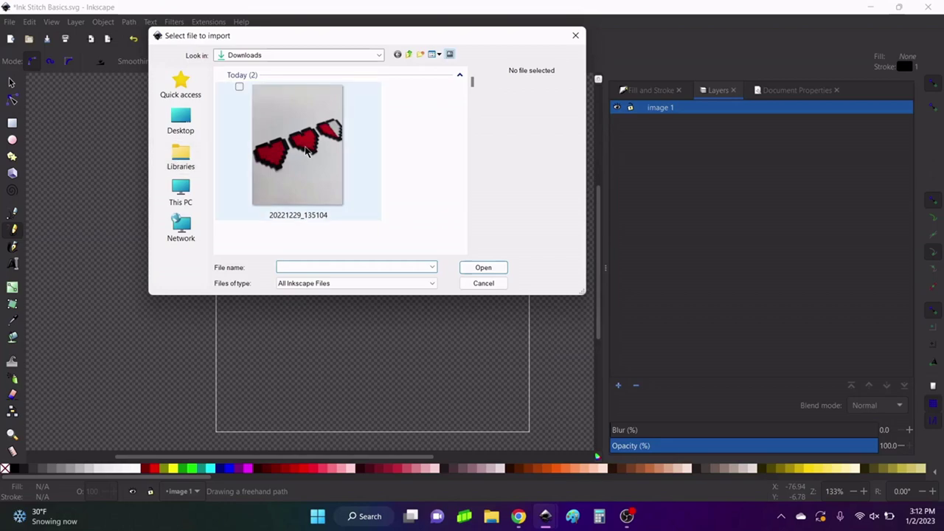
click(186, 127)
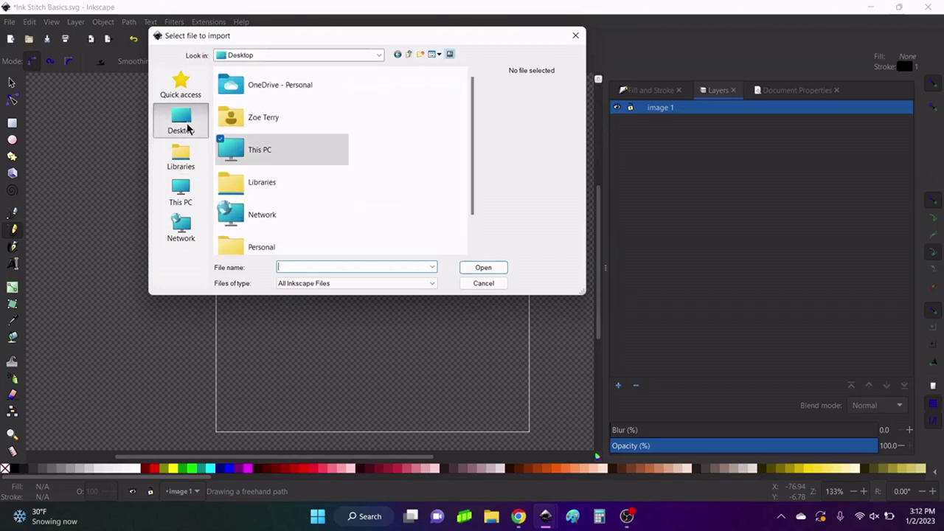
click(185, 161)
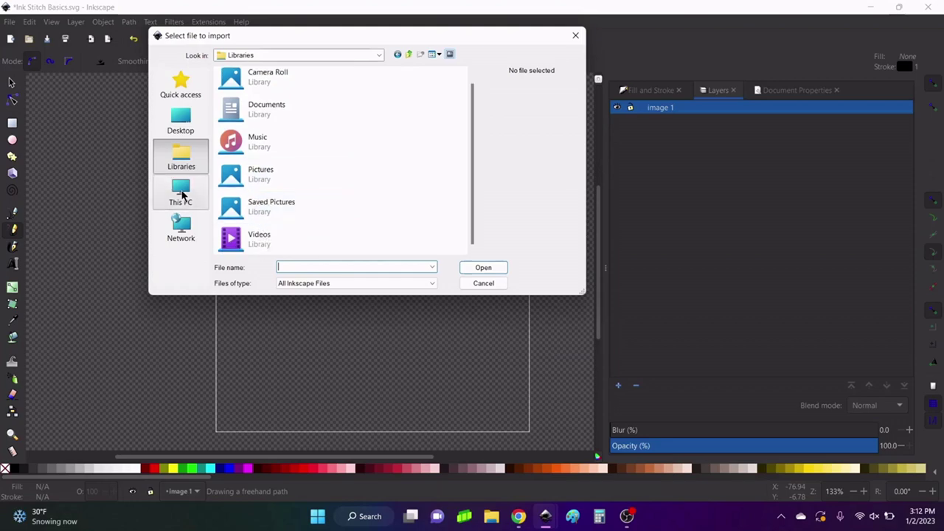
click(182, 195)
double_click(278, 171)
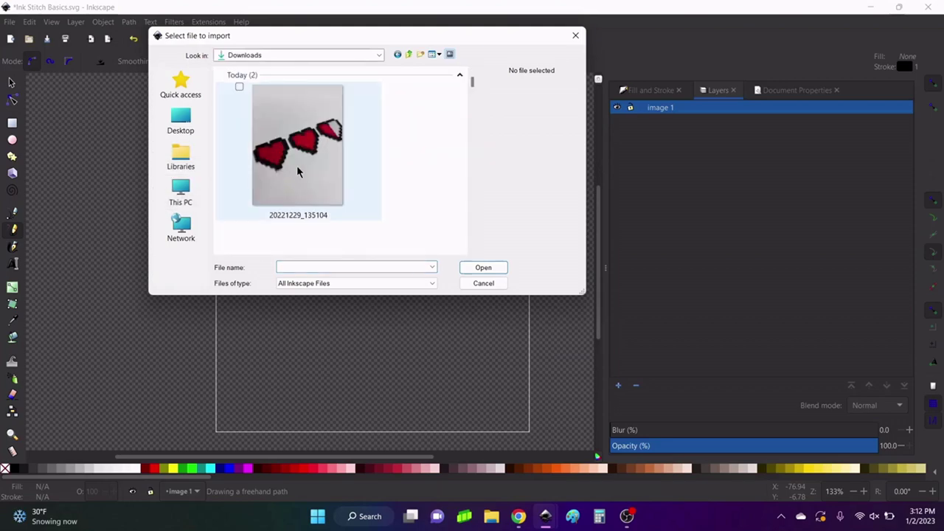
scroll(354, 177, down, 3)
scroll(354, 177, down, 8)
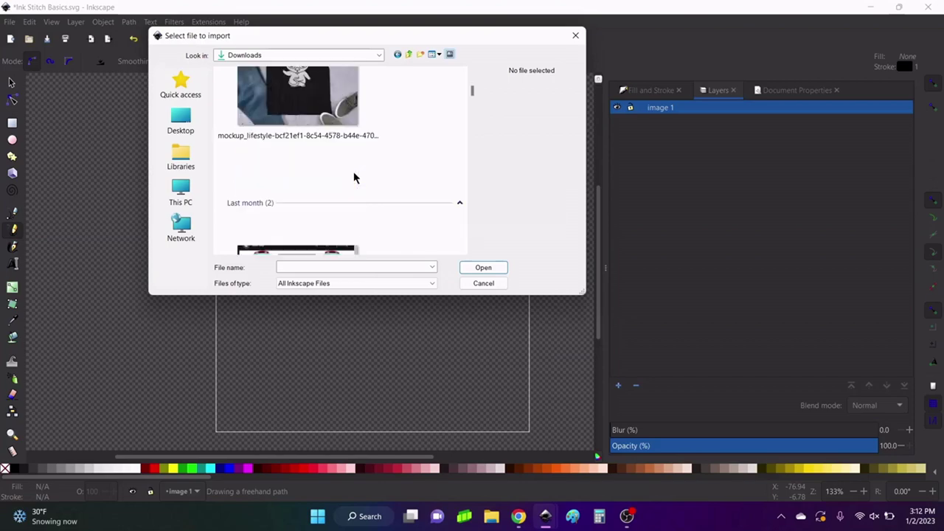
scroll(353, 177, down, 10)
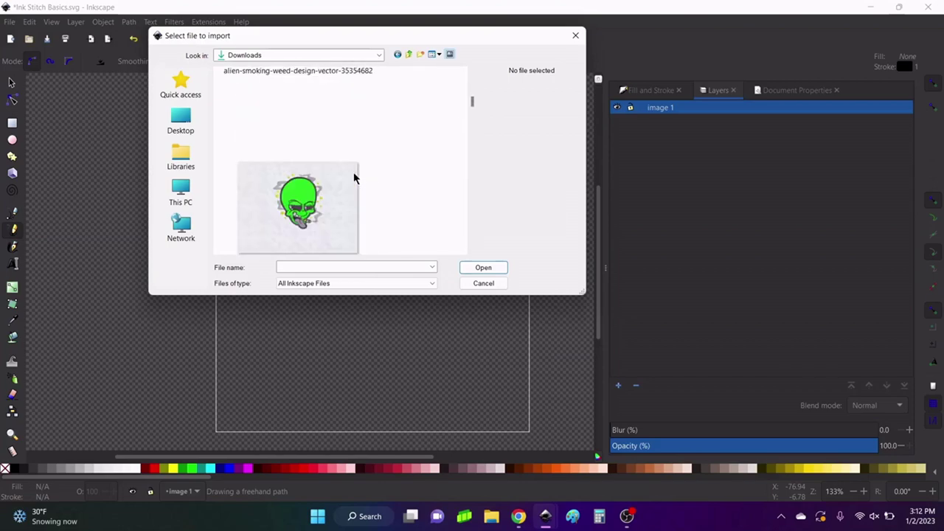
scroll(353, 178, down, 10)
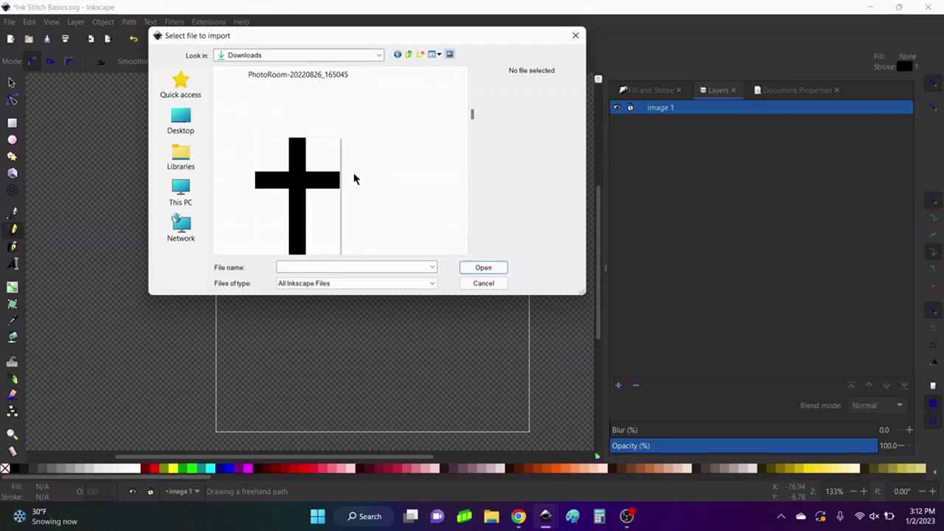
scroll(353, 177, down, 3)
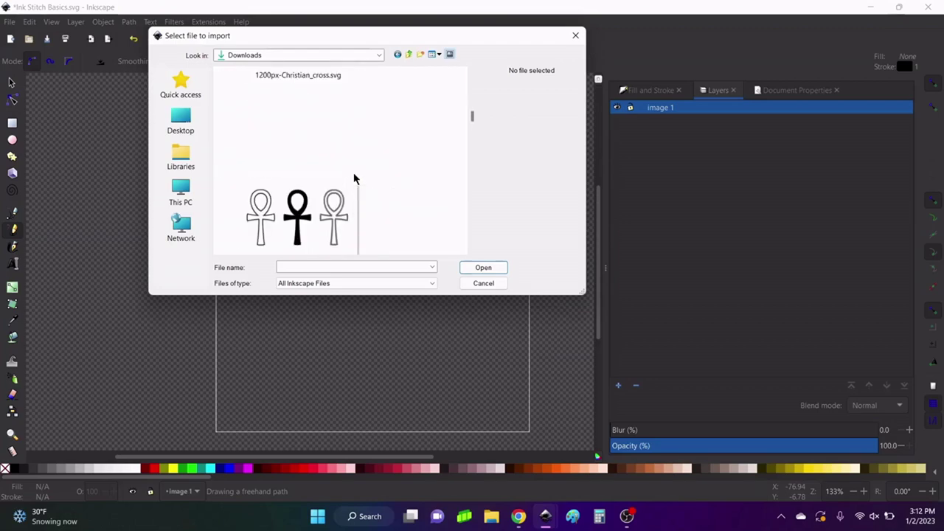
click(353, 178)
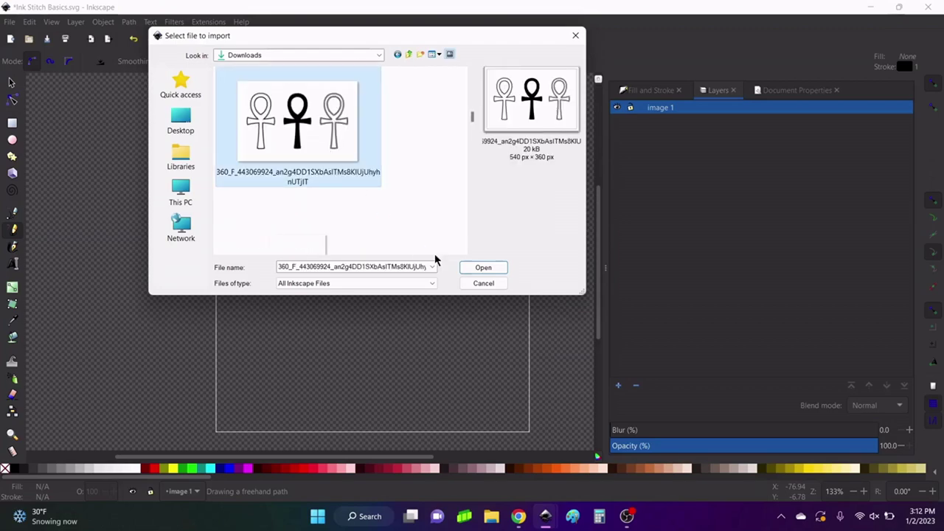
click(489, 268)
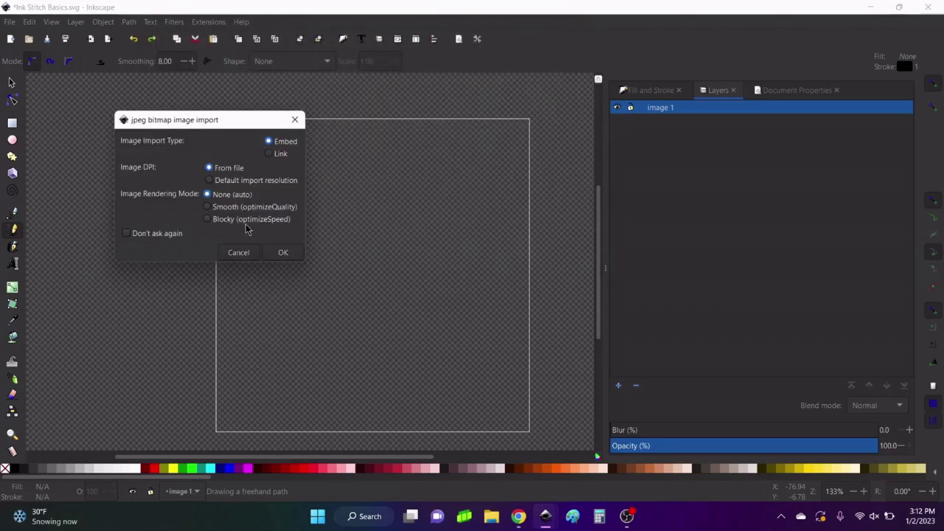
click(282, 253)
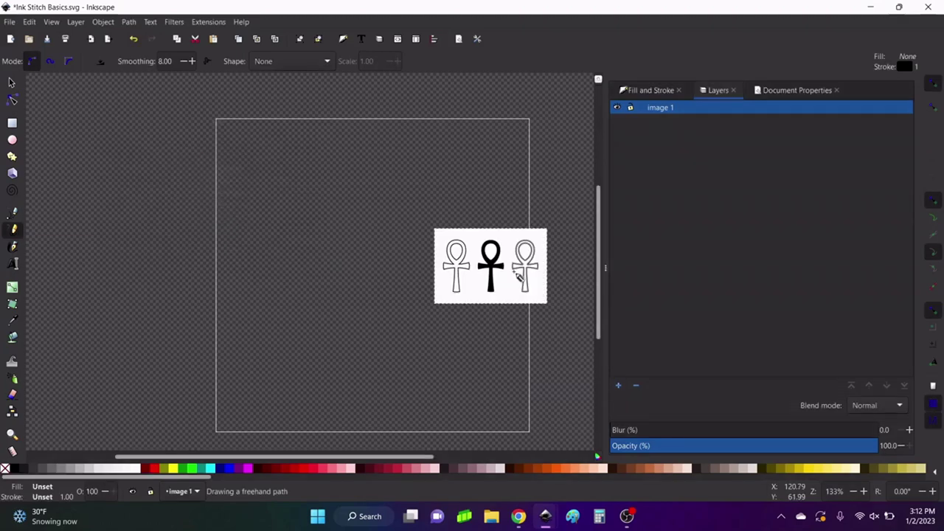
Step: Enlarge the ankh image to about 132 × 88 mm over the page and lock the image 1 layer
click(11, 81)
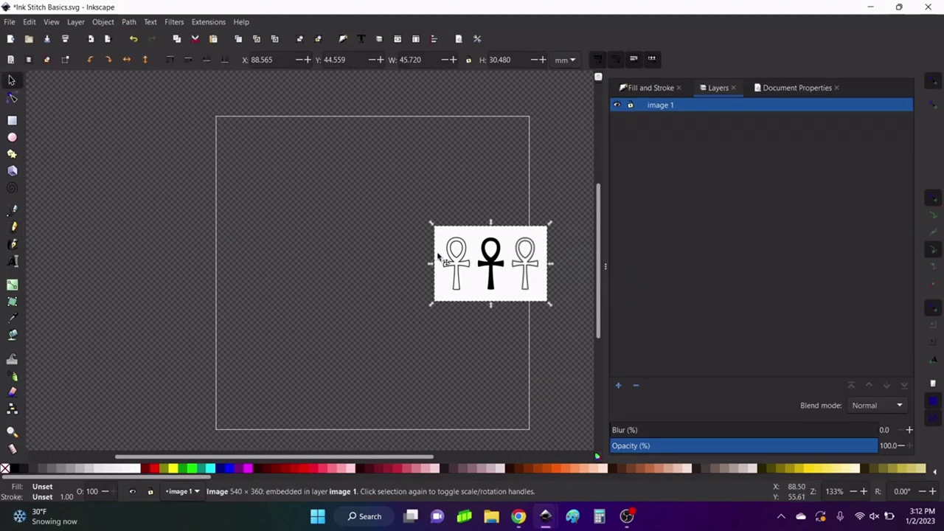
drag(525, 280, 377, 270)
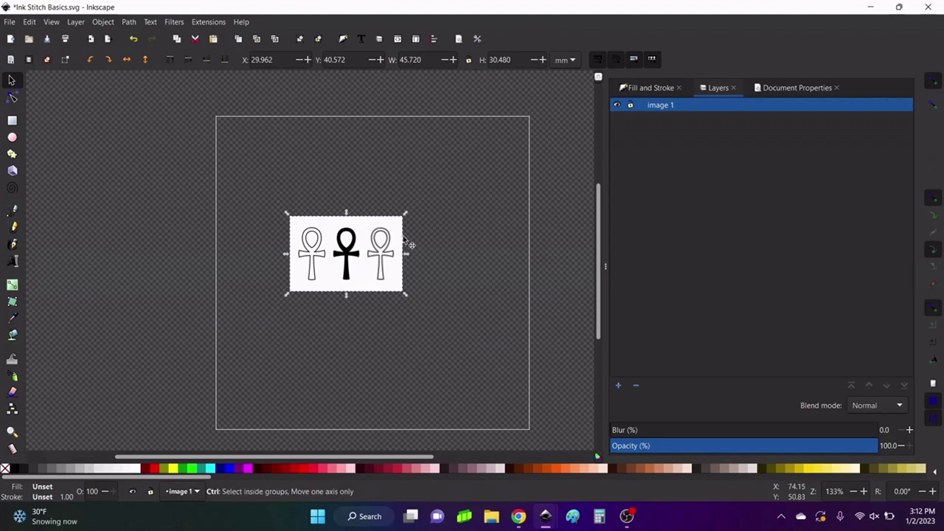
drag(405, 217, 541, 89)
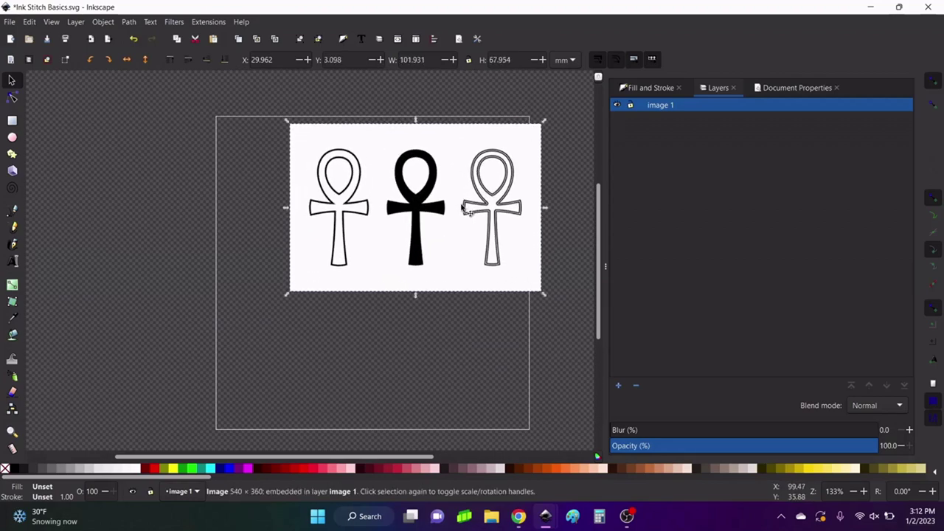
drag(466, 213, 428, 262)
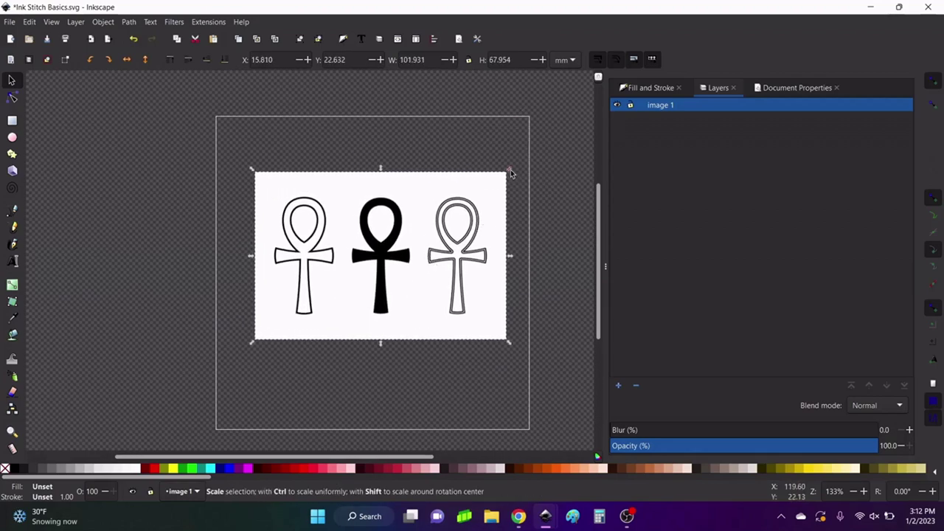
drag(511, 169, 590, 83)
drag(393, 218, 427, 256)
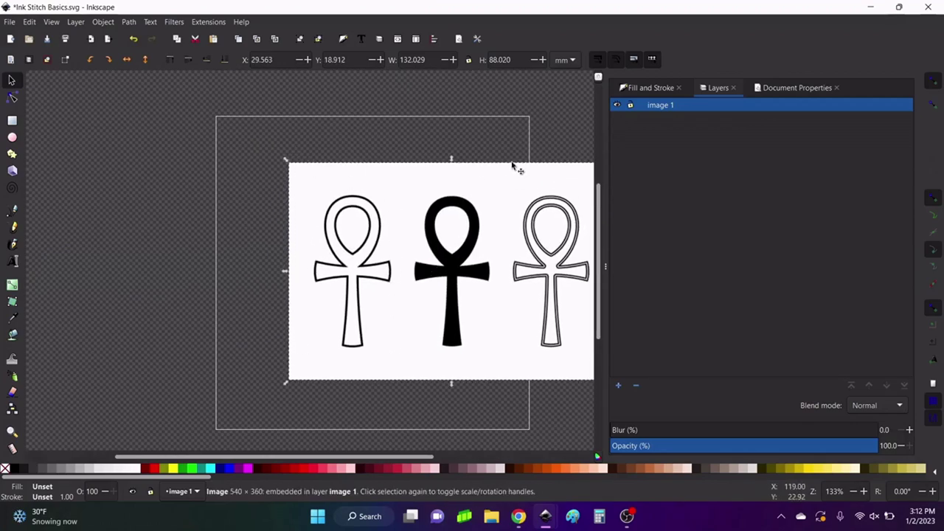
click(630, 105)
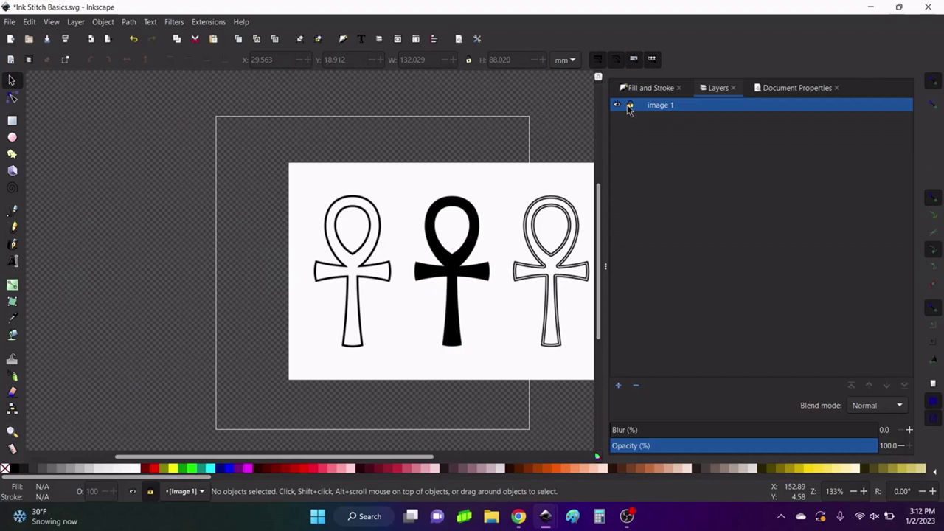
Step: Fade the image 1 layer to 19% opacity and add a layer named 'ankh fill' above it
click(668, 445)
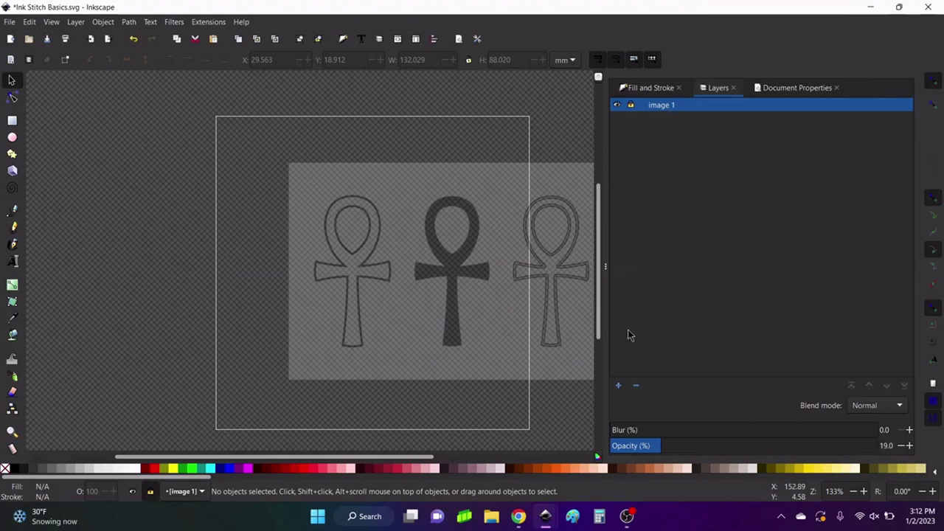
click(623, 385)
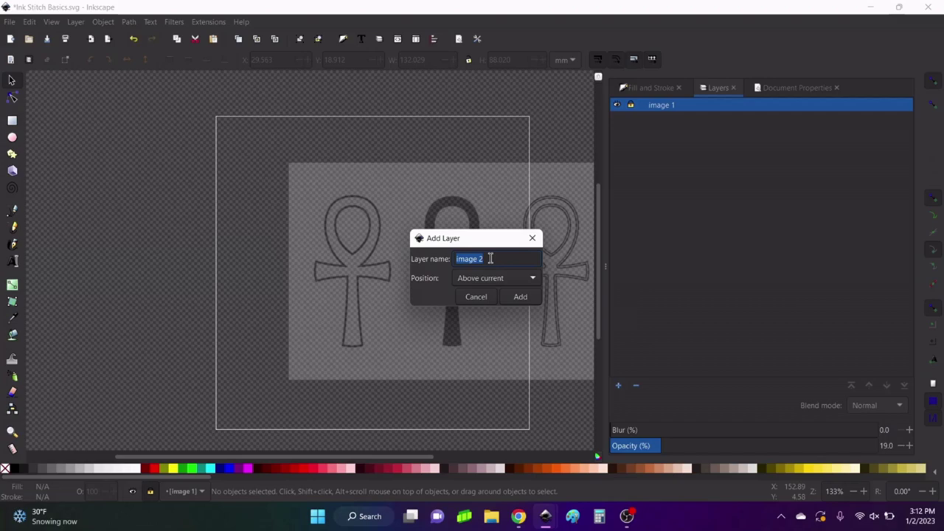
text(ankh fill)
key(Return)
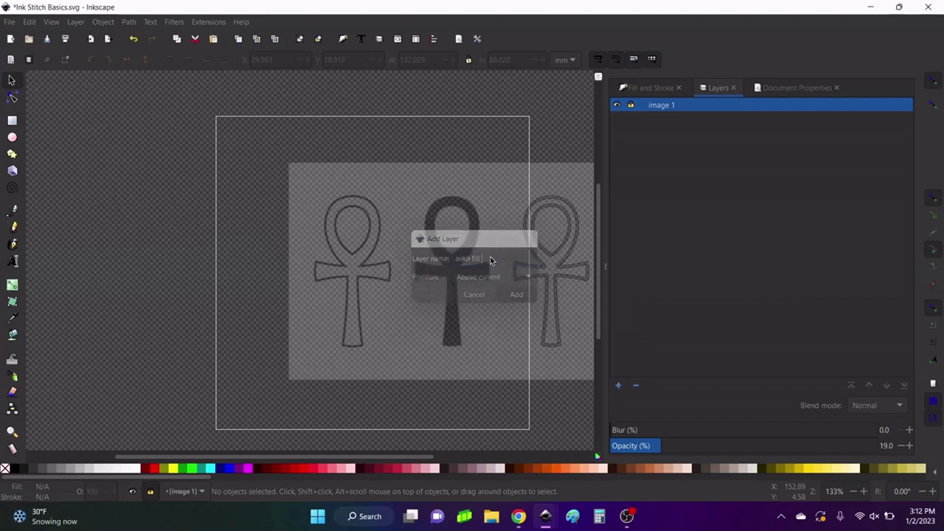
ctrl+scroll(330, 315, up, 2)
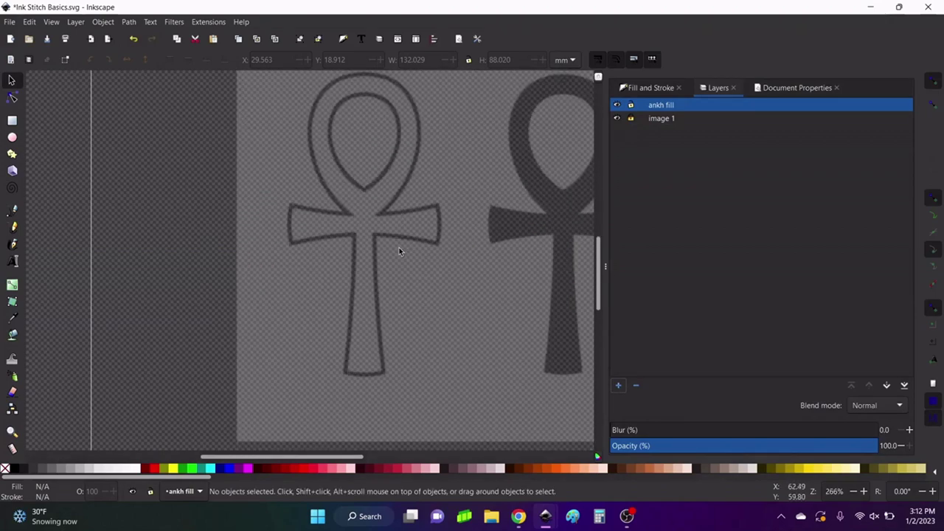
Step: With the Pen tool, start a trial line over the ankh loop, then cancel it
click(16, 222)
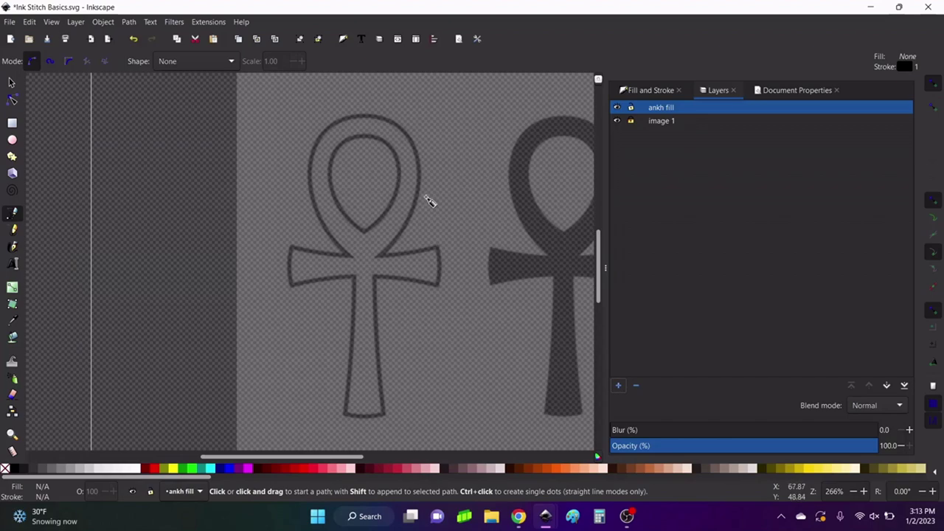
scroll(364, 254, up, 2)
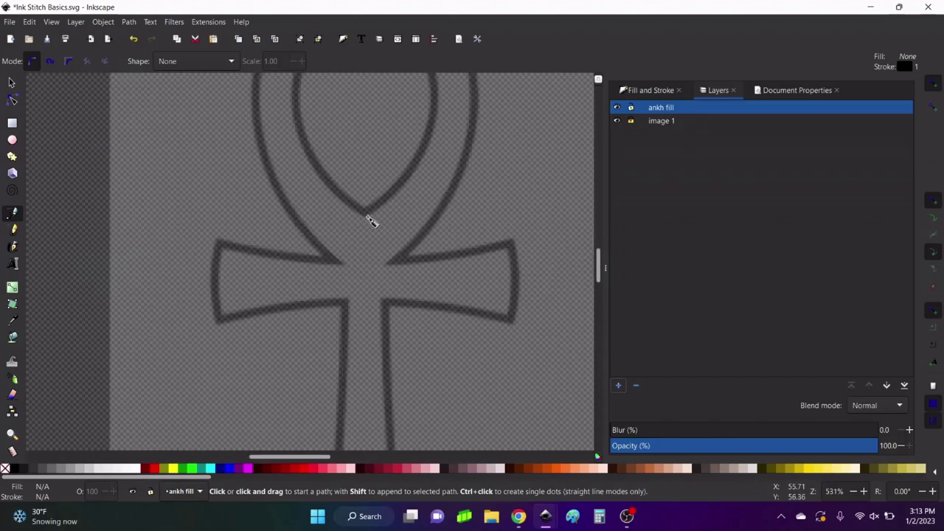
click(366, 214)
scroll(347, 169, up, 4)
click(352, 140)
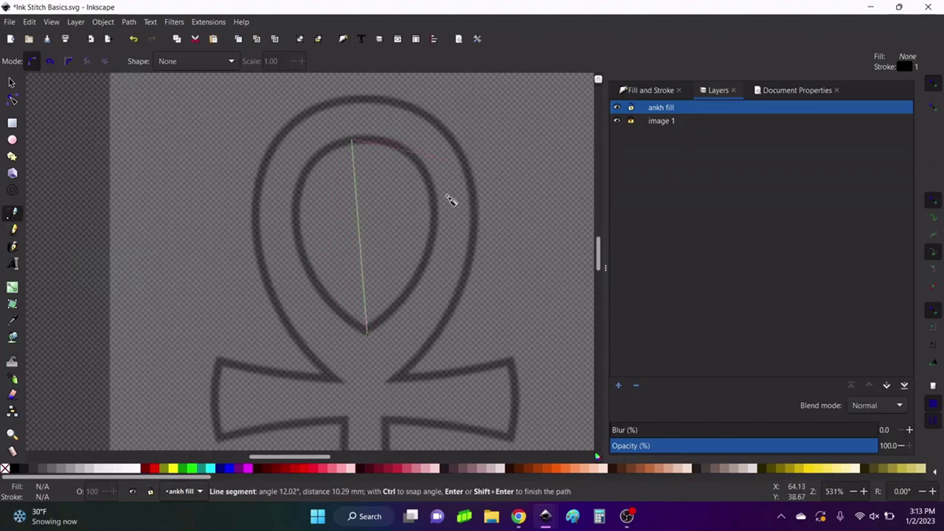
click(368, 331)
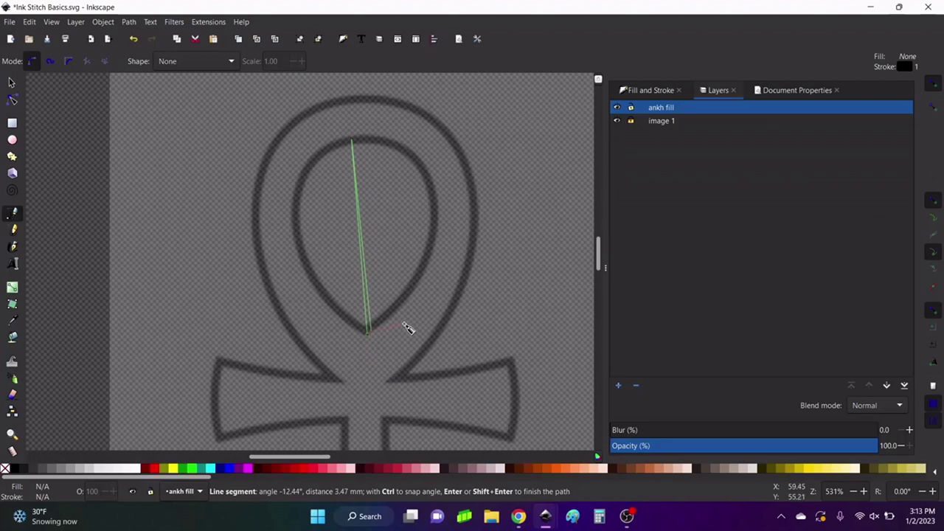
key(Escape)
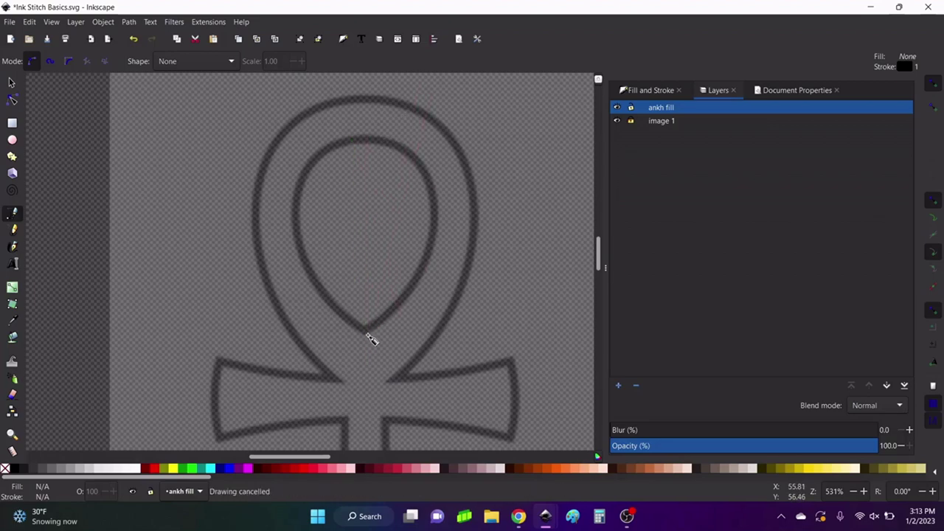
Step: Draw a closed straight-edged outline around the left half of the ankh loop
click(365, 331)
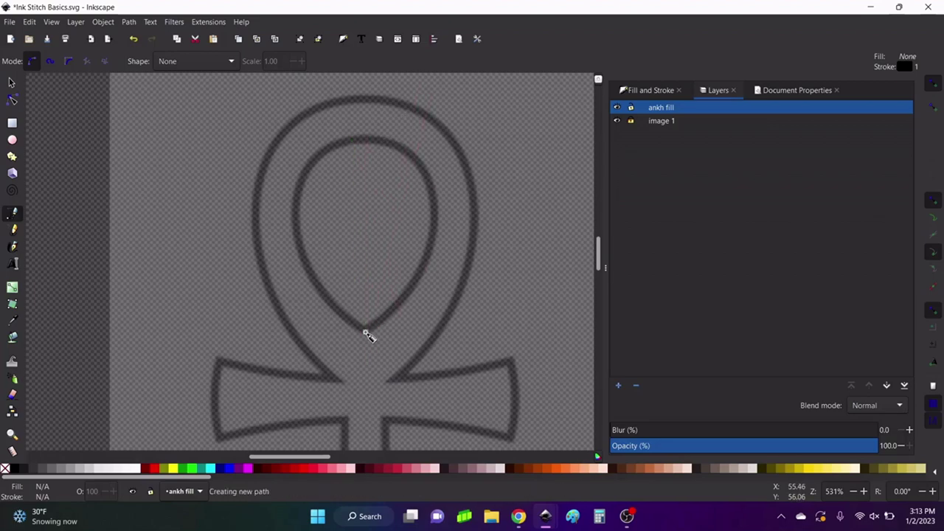
click(365, 383)
click(339, 381)
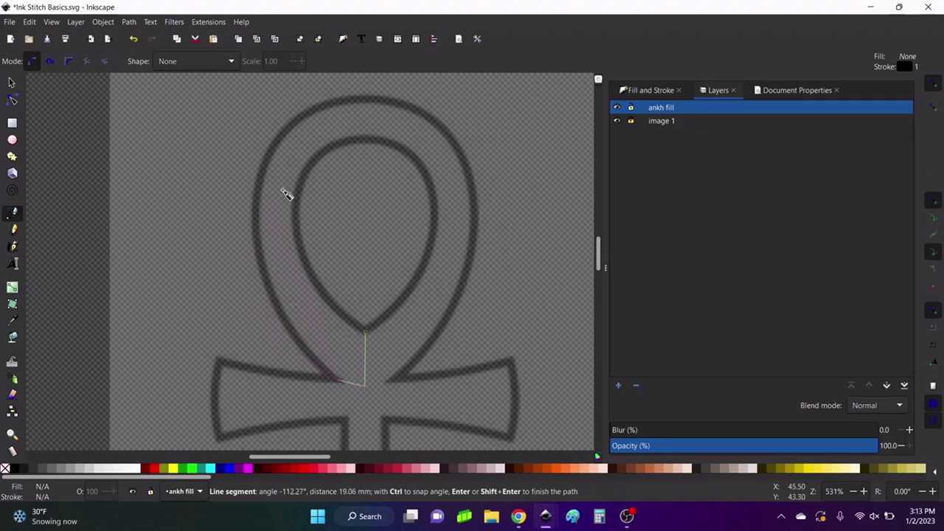
click(257, 175)
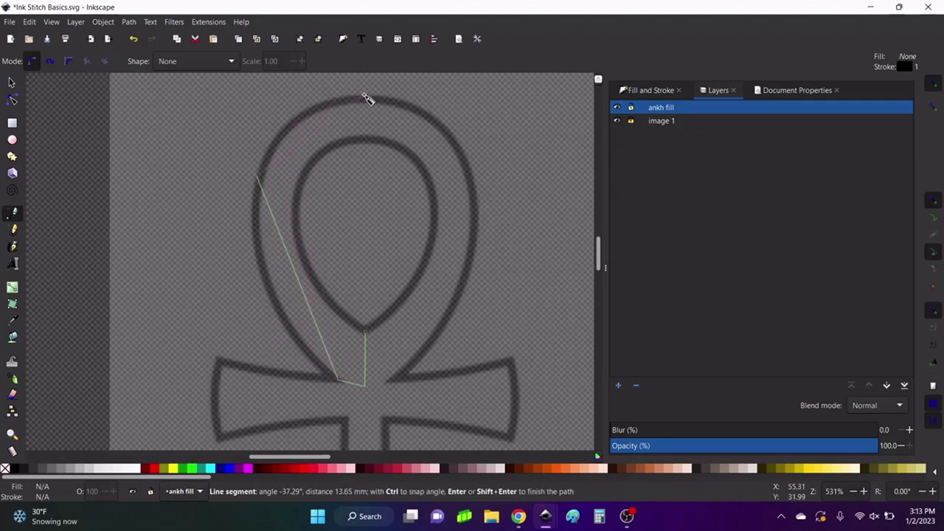
click(363, 96)
click(362, 138)
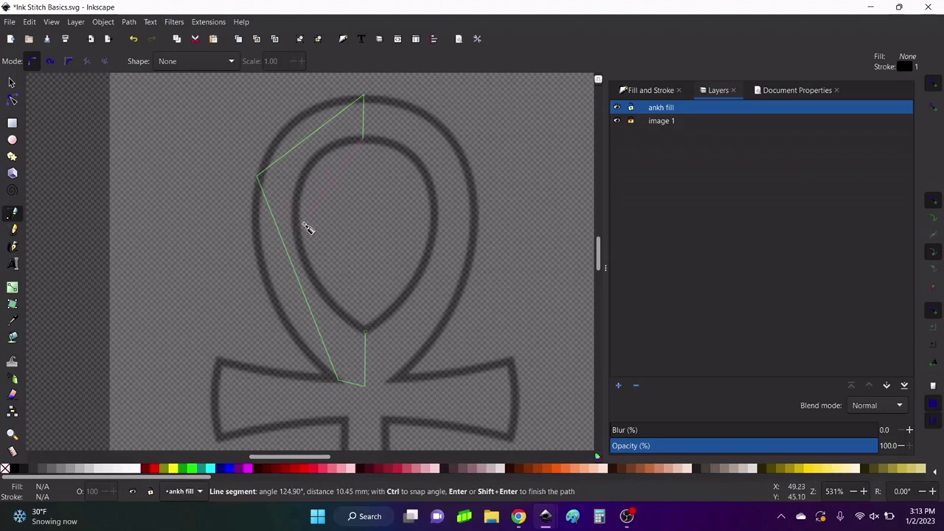
click(295, 226)
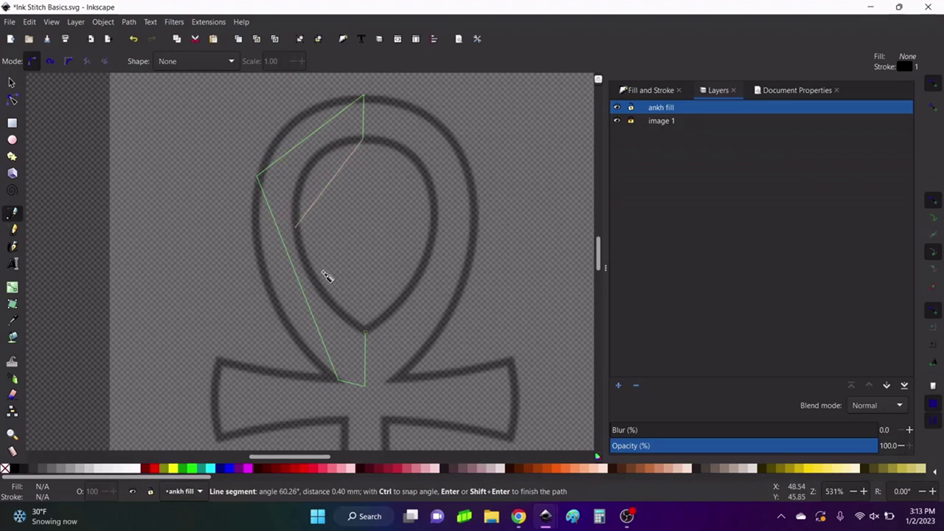
click(366, 332)
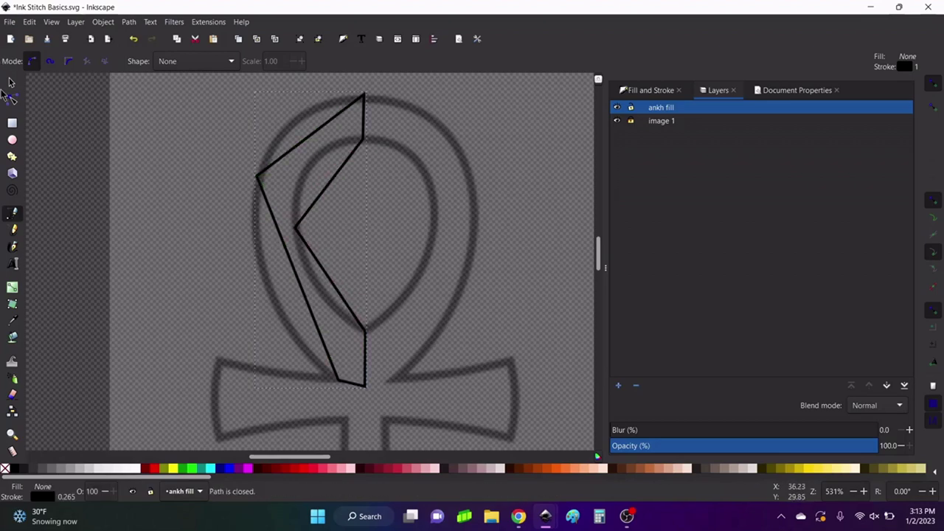
Step: Bend the outline's outer and inner segments into curves following the loop's edges
key(n)
drag(311, 306, 280, 309)
drag(266, 248, 259, 238)
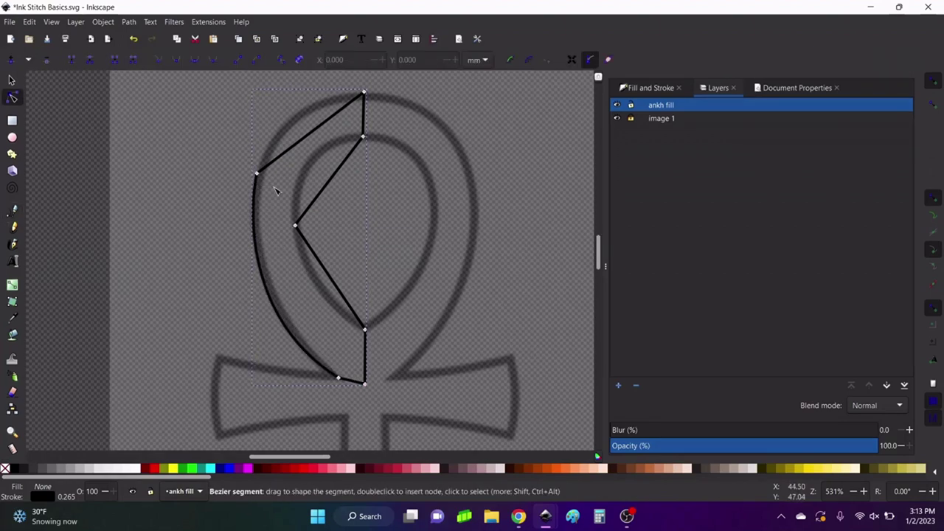
drag(310, 136, 304, 123)
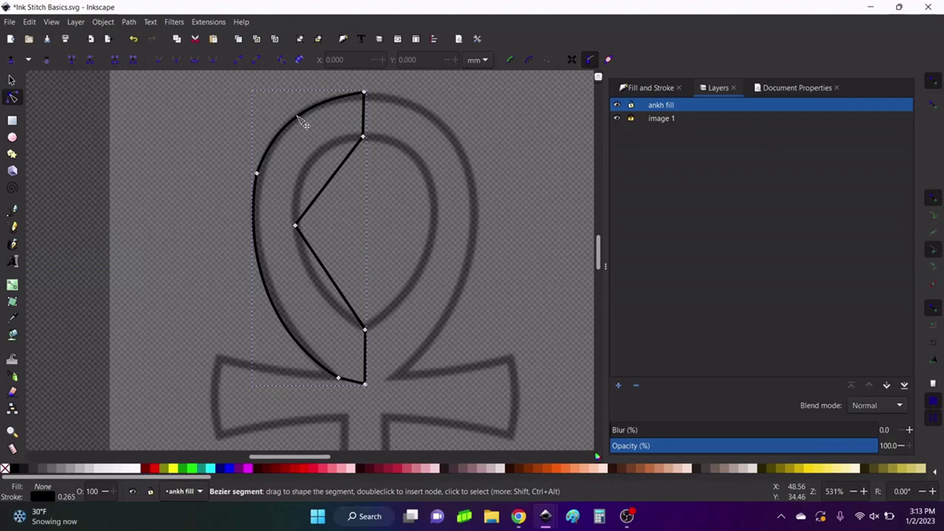
drag(333, 179, 324, 165)
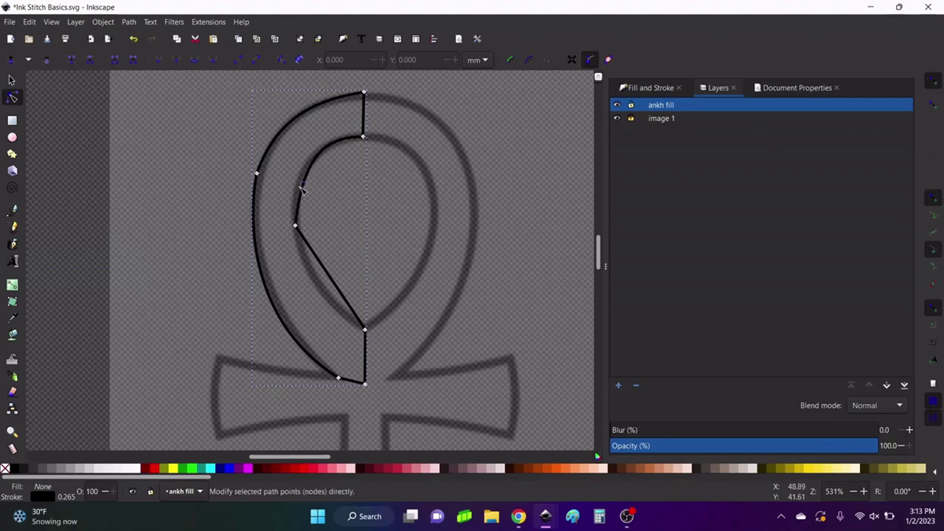
drag(309, 197, 302, 199)
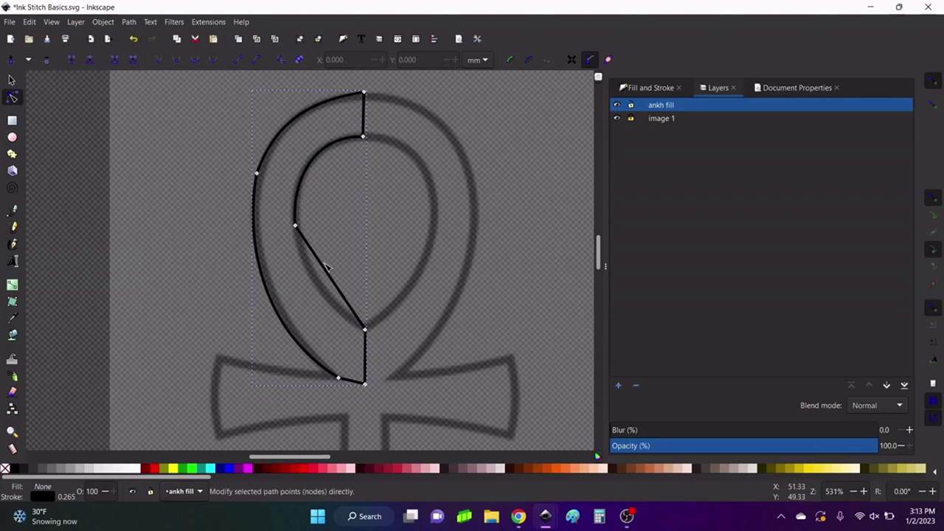
drag(331, 275, 327, 293)
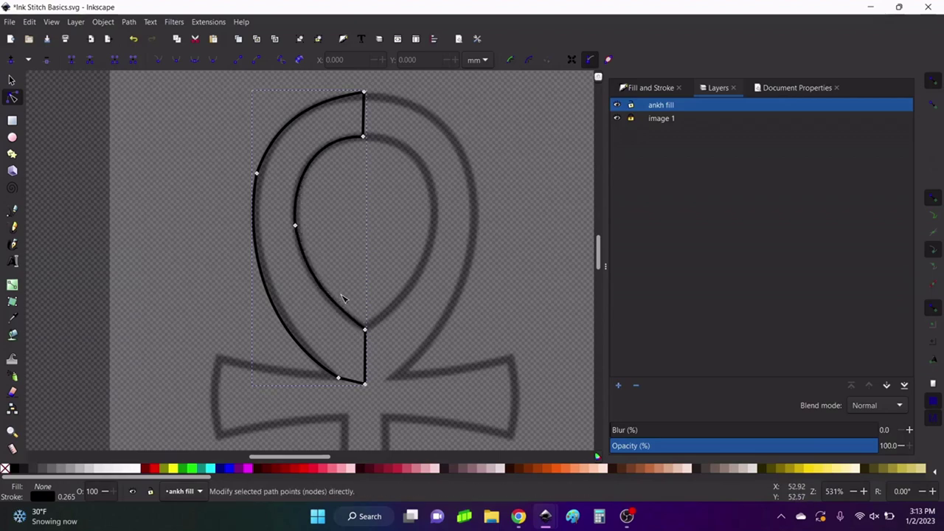
scroll(352, 293, down, 3)
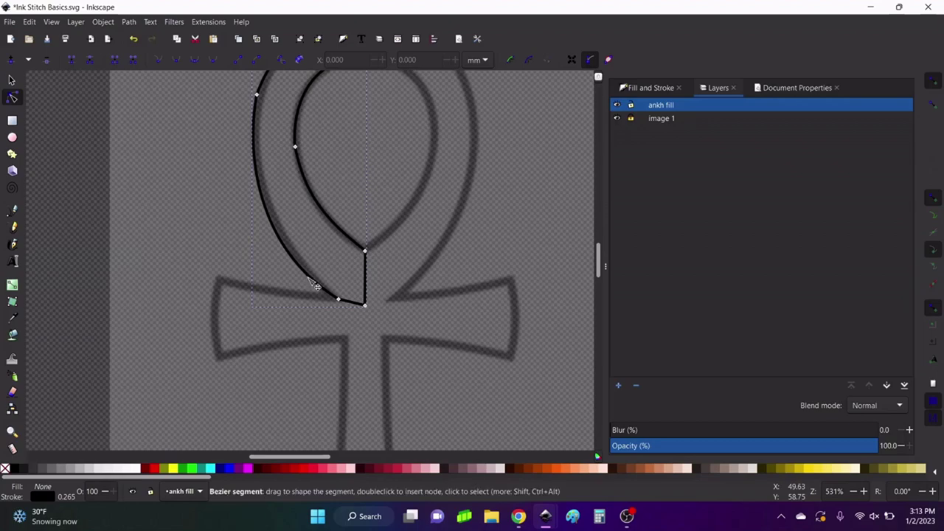
drag(316, 279, 325, 271)
scroll(307, 210, up, 2)
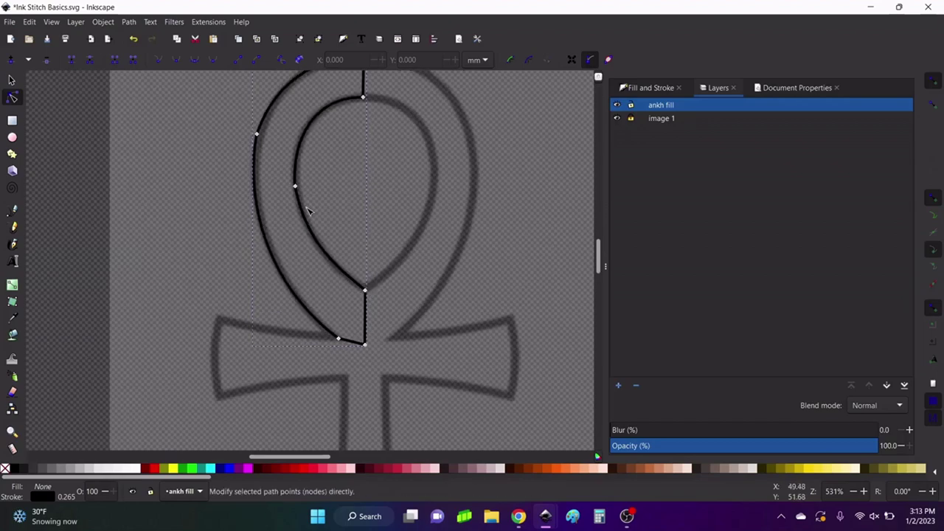
Step: Refine the lower-left curve and the bend at the outline's bottom corner
click(349, 349)
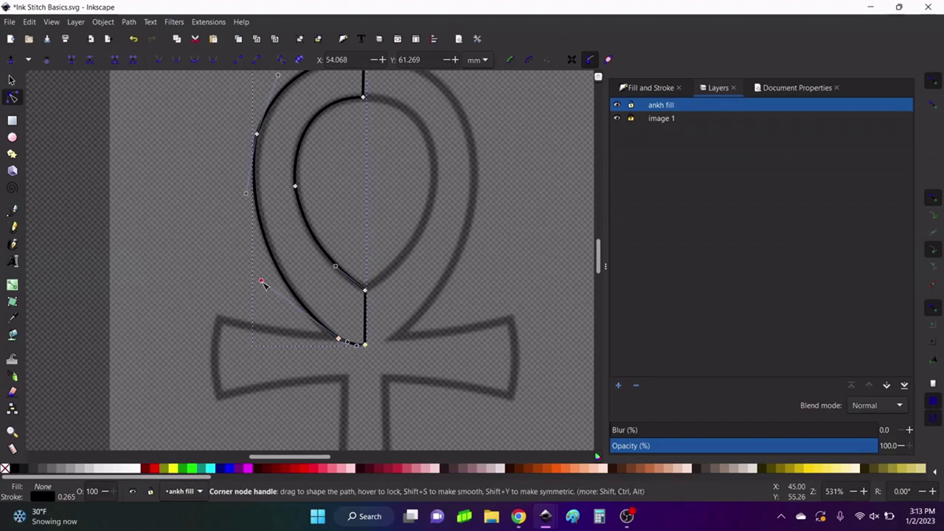
mouse_move(262, 281)
mouse_down()
mouse_move(262, 371)
mouse_move(289, 393)
mouse_move(243, 286)
mouse_move(265, 270)
mouse_move(258, 274)
mouse_up()
click(210, 257)
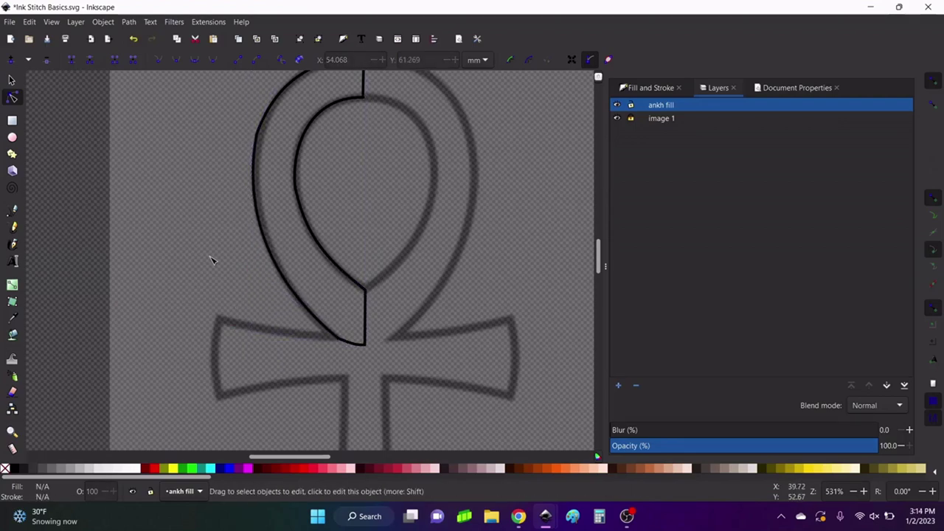
click(333, 343)
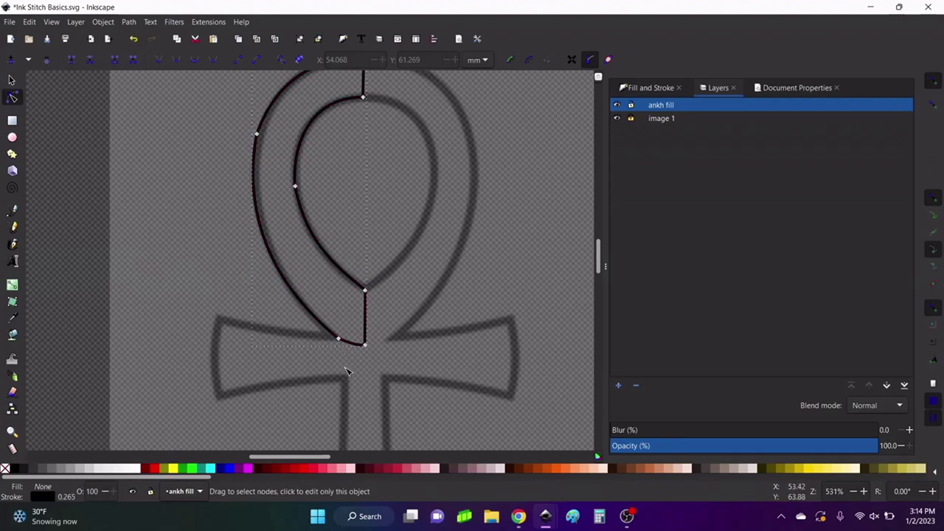
scroll(346, 368, up, 4)
scroll(352, 321, up, 2)
drag(358, 215, 349, 223)
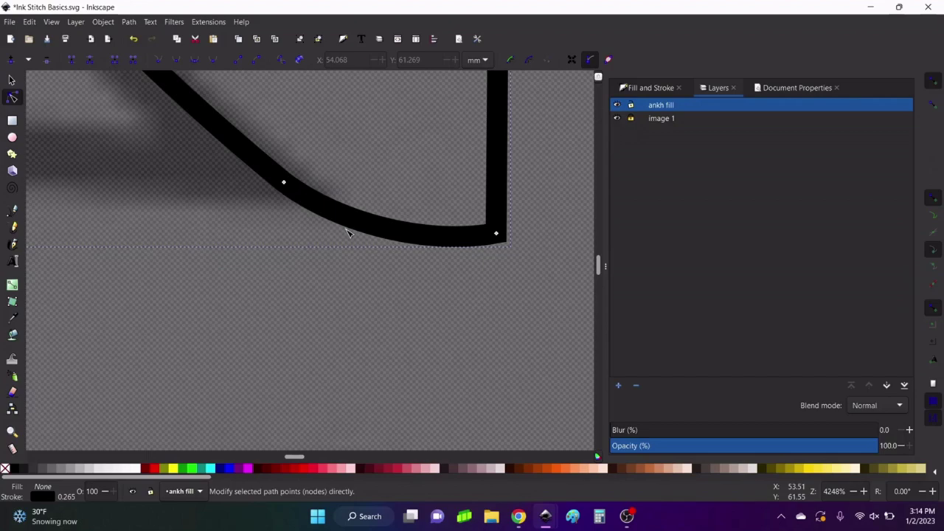
scroll(348, 233, down, 3)
scroll(349, 233, down, 3)
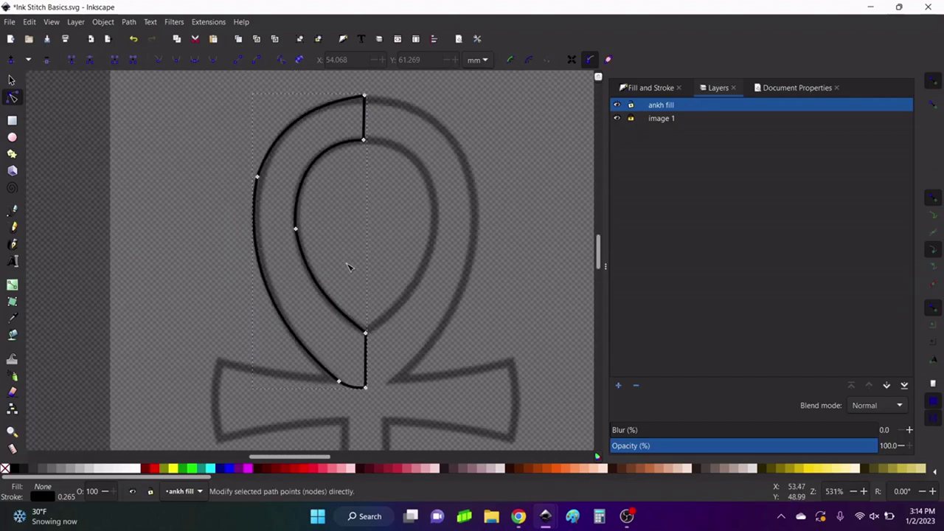
Step: Add nodes on the outer left and upper-left curves of the outline
click(12, 80)
scroll(413, 118, up, 2)
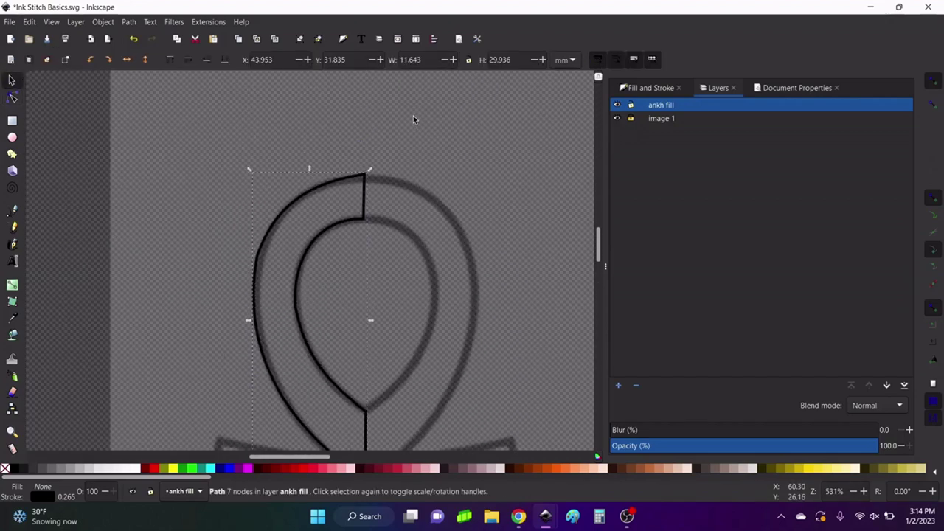
scroll(391, 143, down, 2)
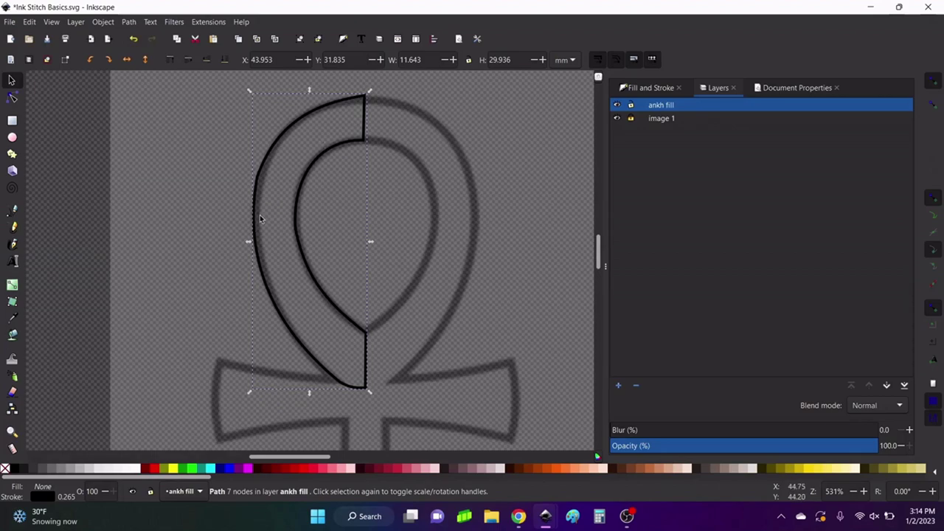
click(12, 97)
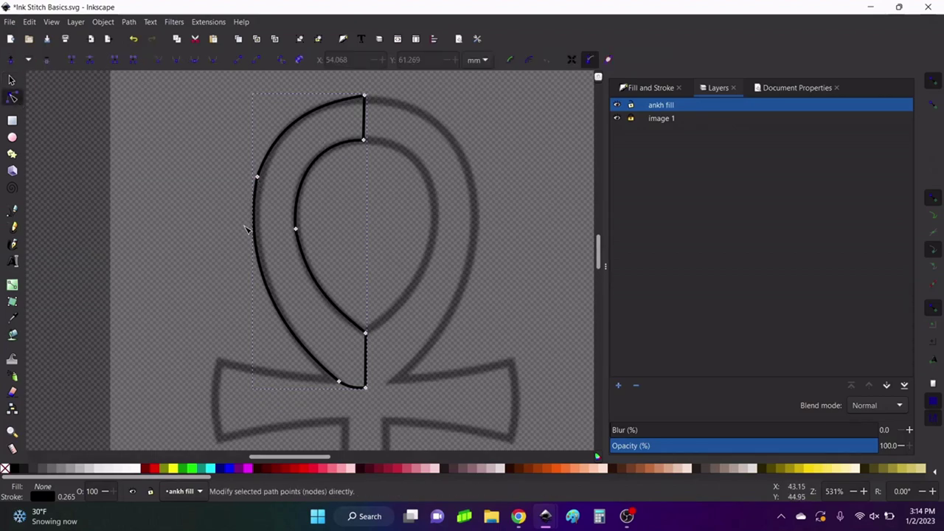
double_click(255, 249)
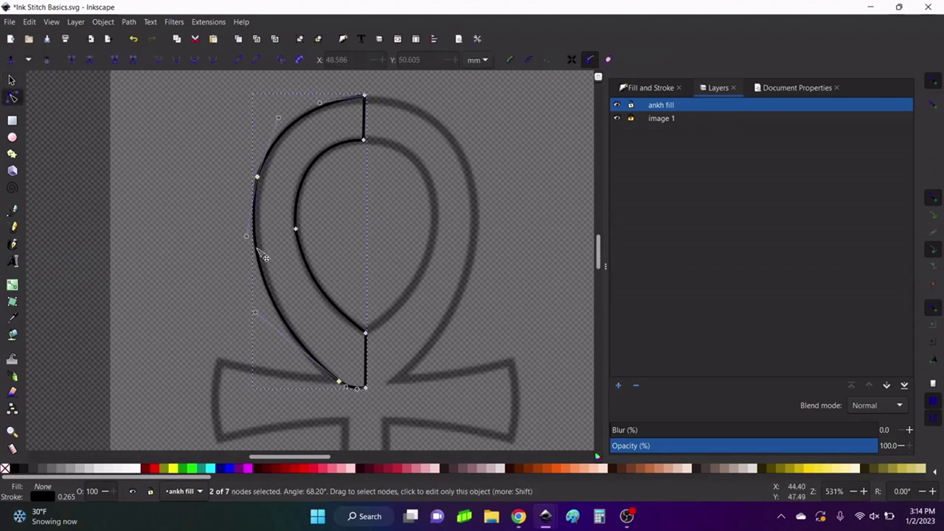
double_click(291, 125)
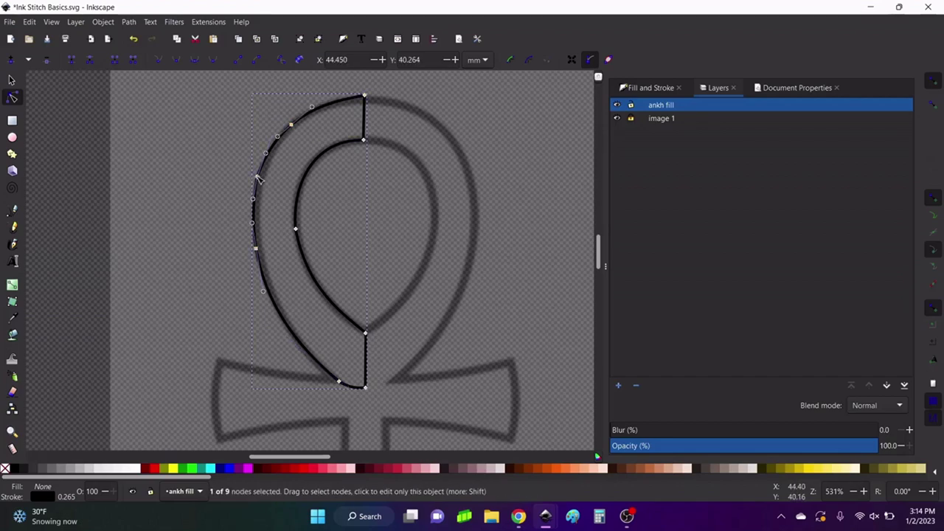
click(158, 249)
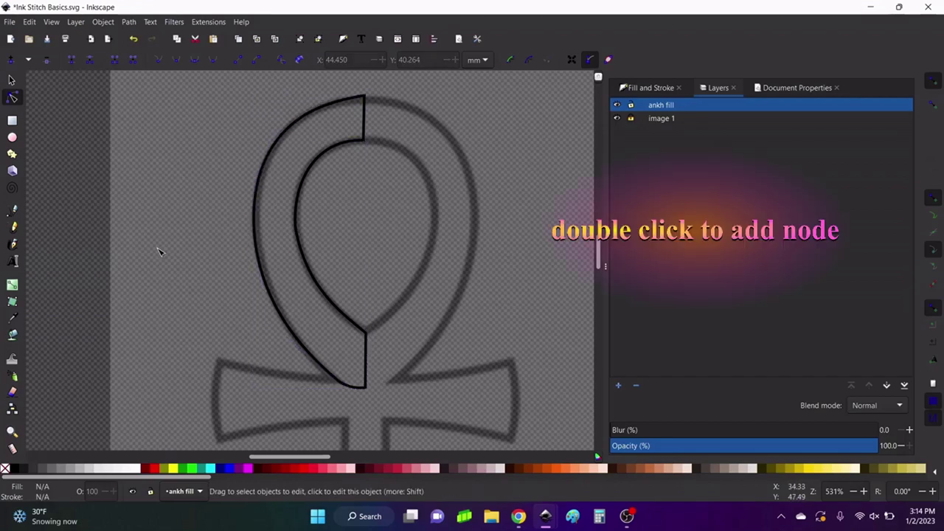
Step: Give the half-loop a flat ffd100ff yellow fill with no stroke, and copy it
key(s)
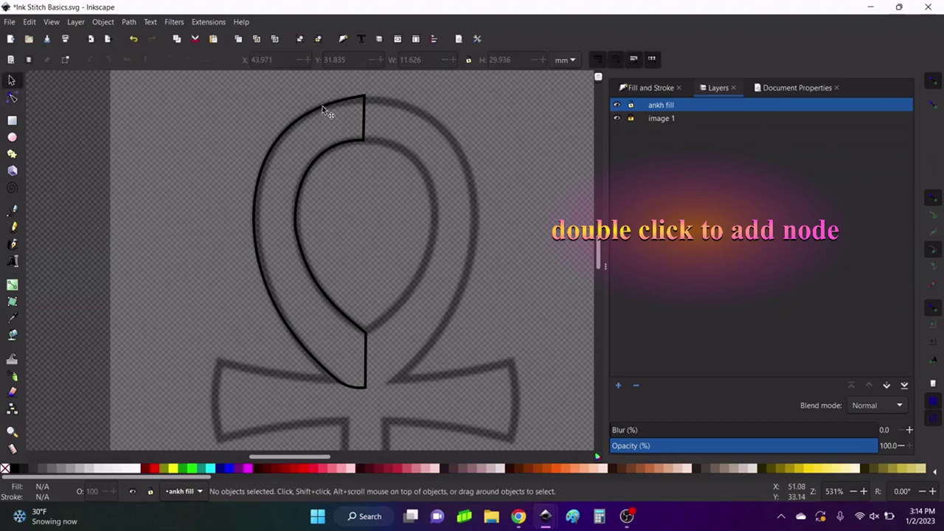
click(323, 110)
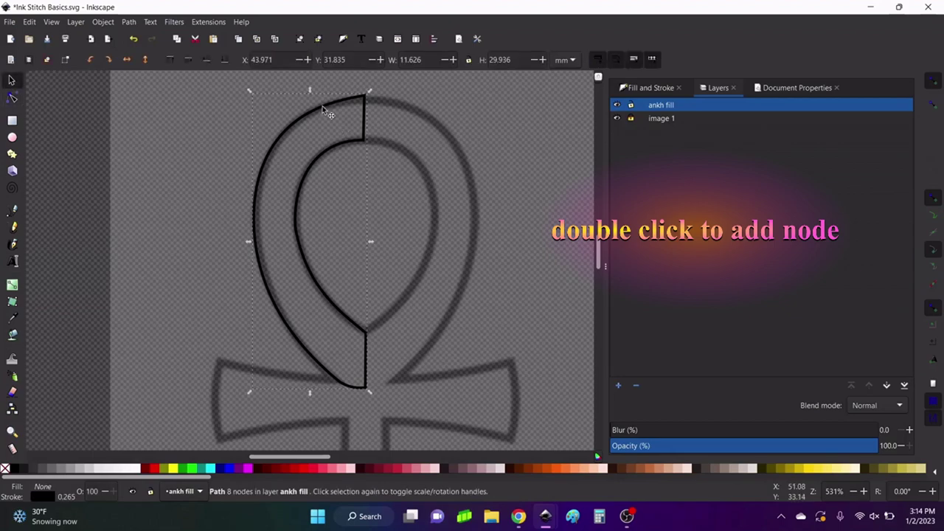
click(654, 89)
click(671, 107)
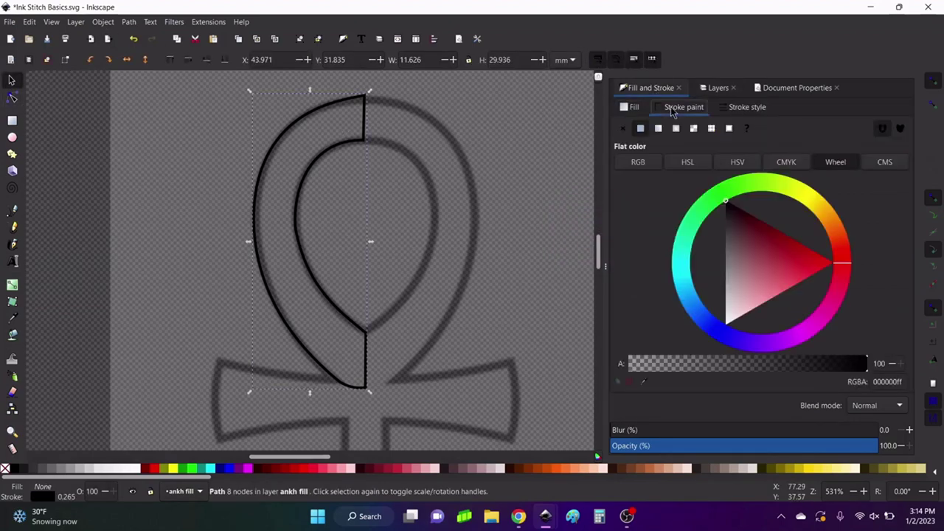
click(633, 108)
click(640, 128)
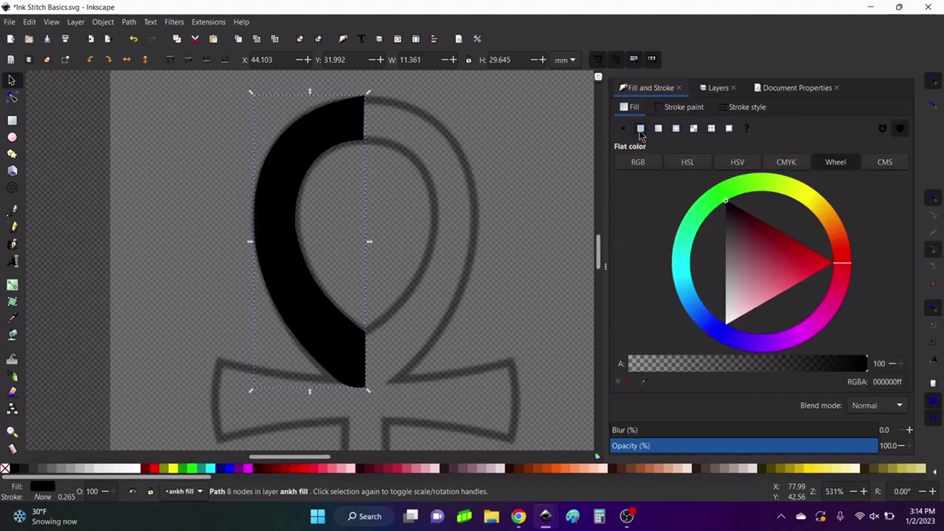
mouse_move(738, 238)
mouse_down()
mouse_move(859, 248)
mouse_move(813, 205)
mouse_up()
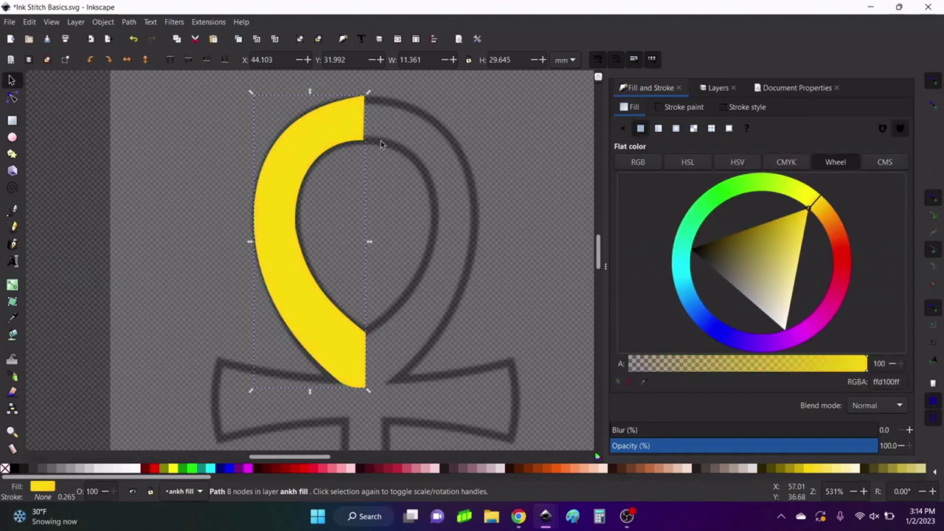
click(28, 21)
click(40, 93)
Step: Paste the half-loop in place, flip it horizontally, and slide it right to meet the original
click(29, 21)
click(50, 114)
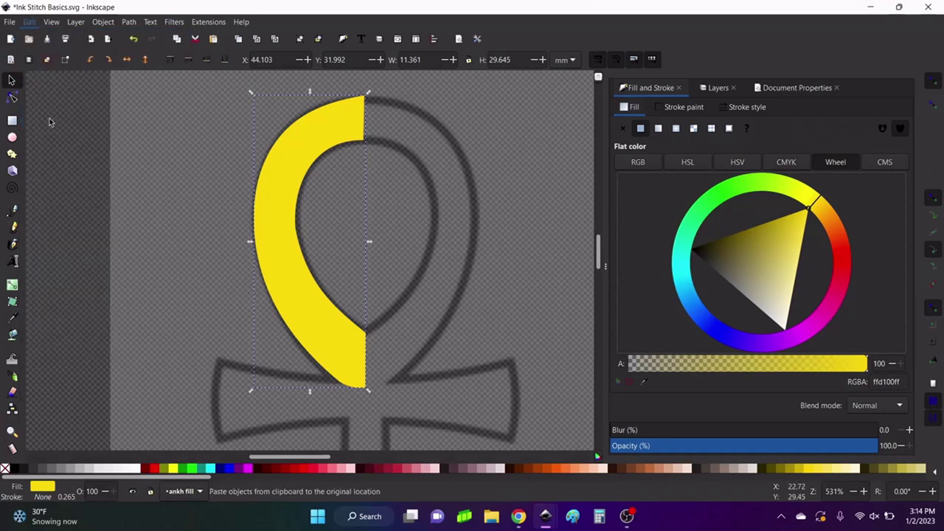
click(128, 62)
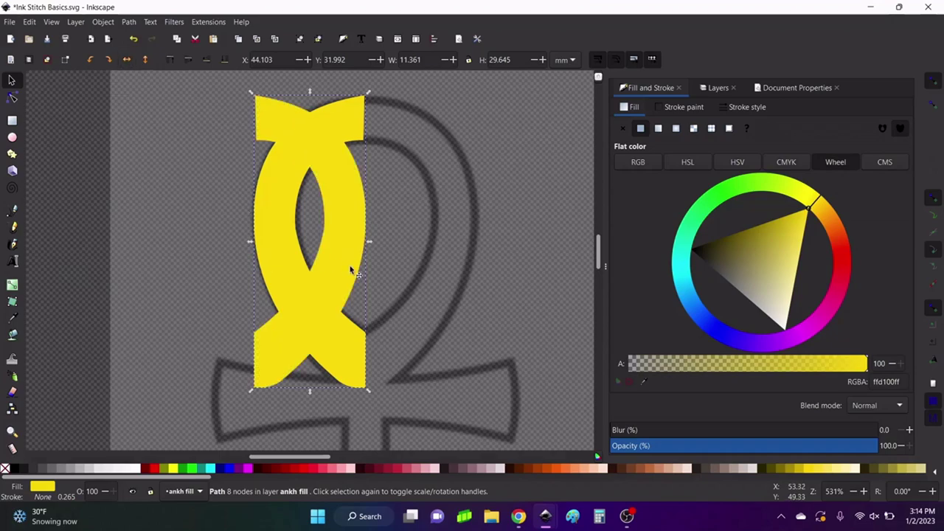
drag(351, 270, 464, 275)
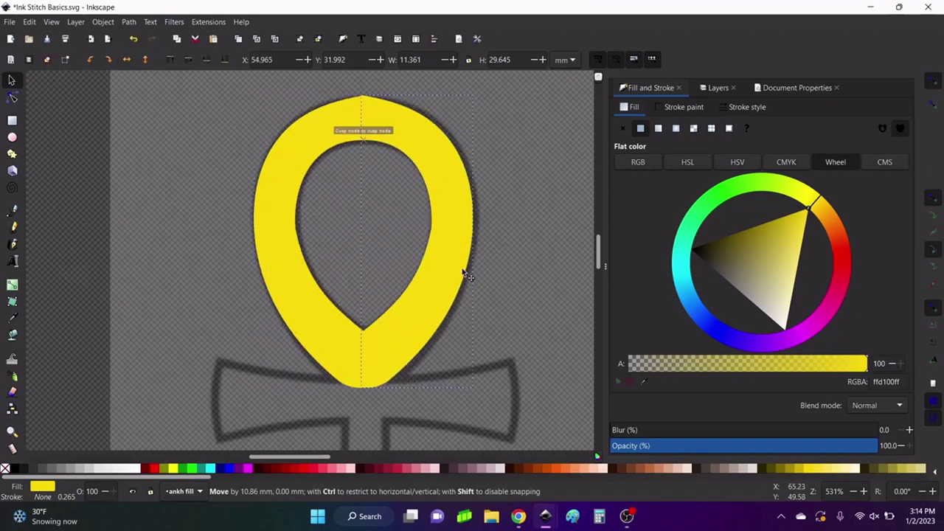
Step: Select both yellow halves and union them into a single 17-node loop path
click(542, 291)
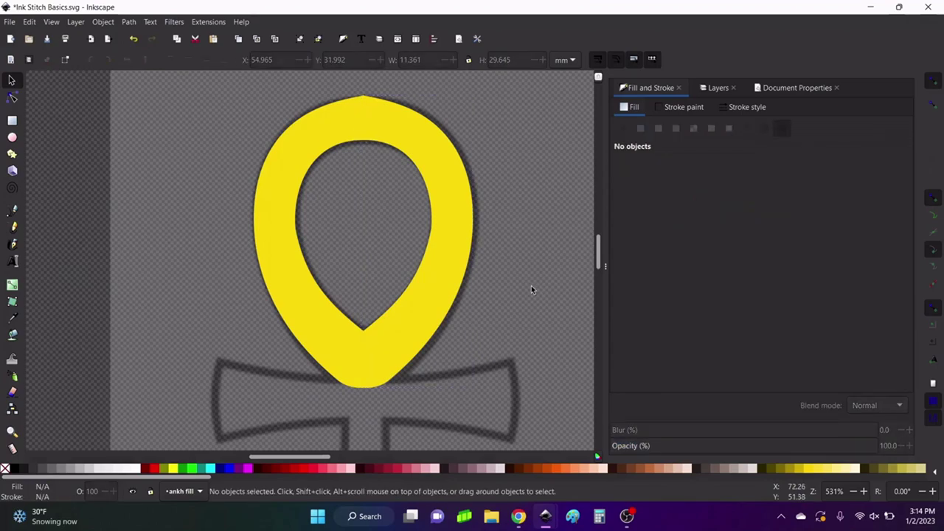
scroll(531, 288, down, 3)
scroll(531, 286, up, 2)
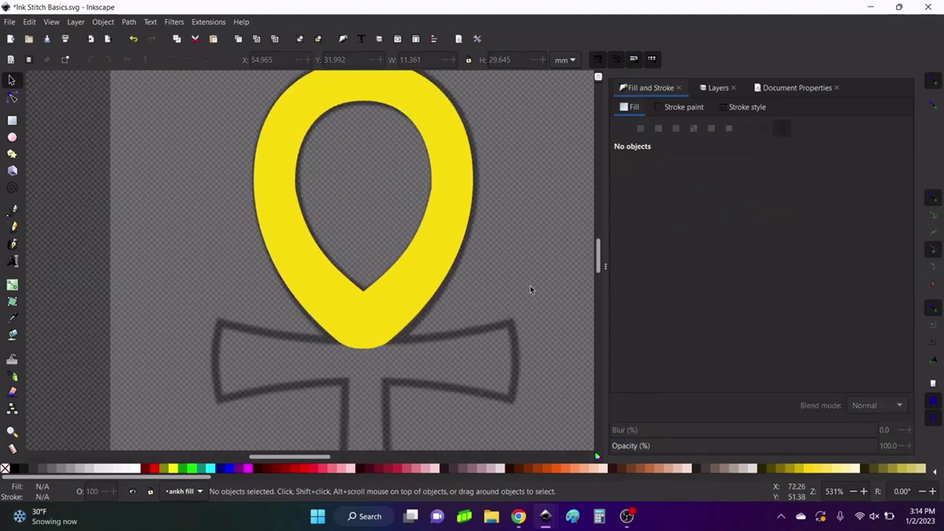
click(456, 247)
shift+click(298, 245)
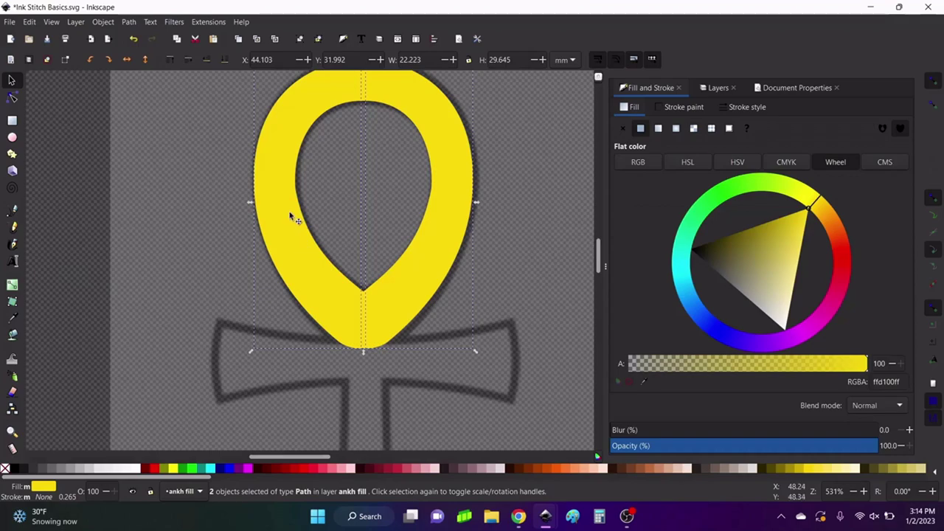
scroll(202, 214, up, 1)
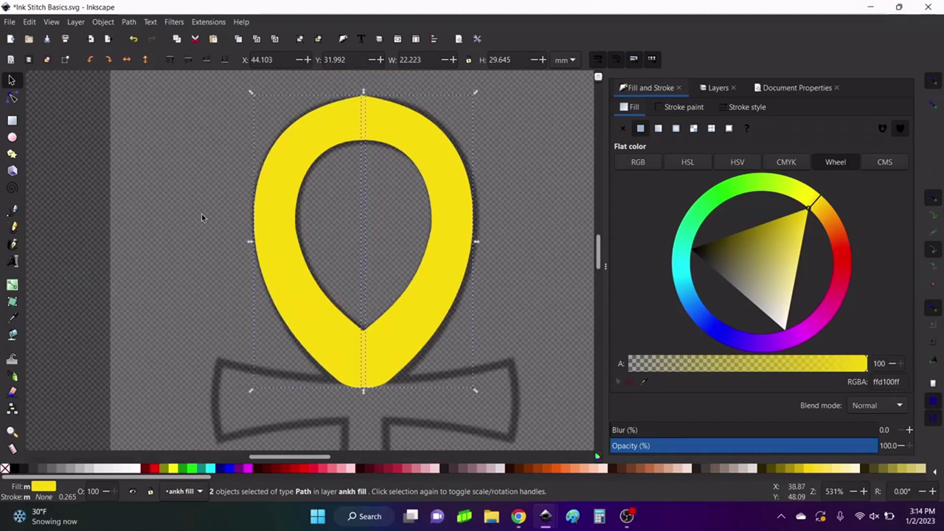
click(127, 22)
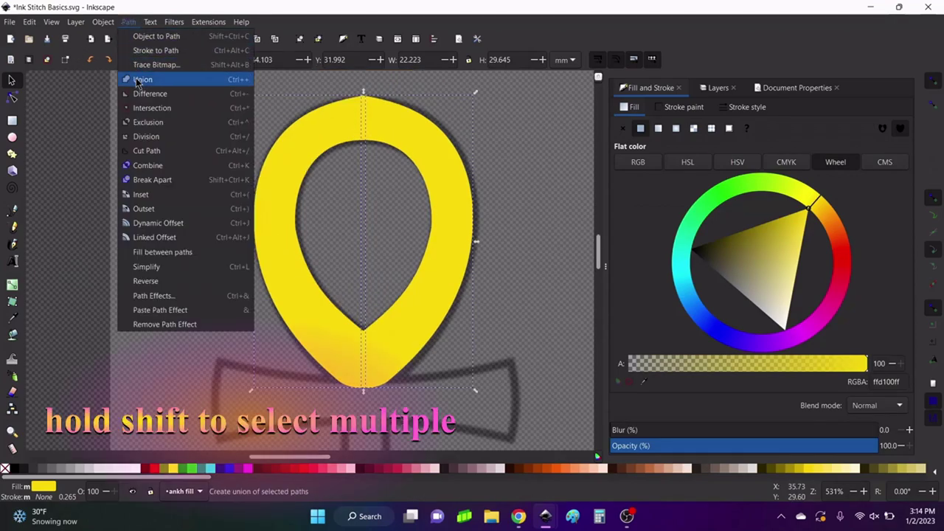
click(135, 76)
click(12, 98)
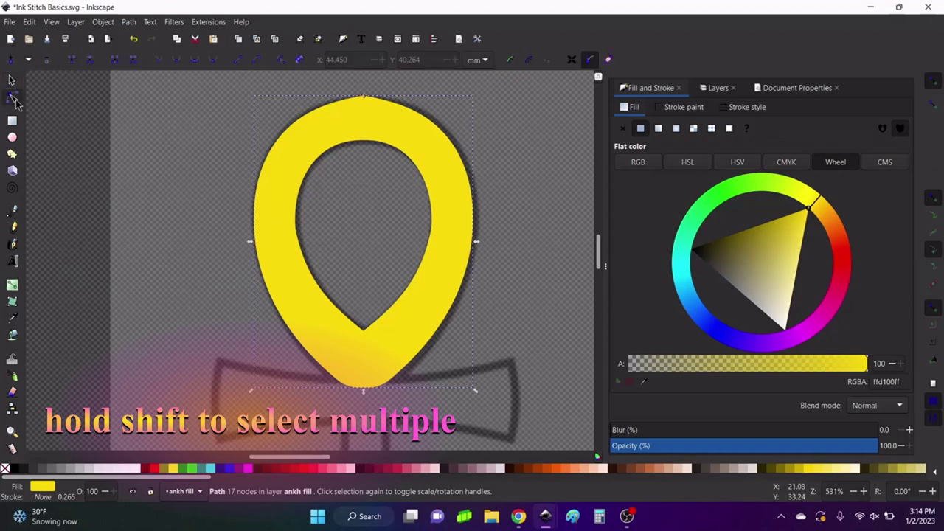
Step: Zoom in on the loop's top seam and delete the extra node where the halves met
scroll(347, 151, up, 8)
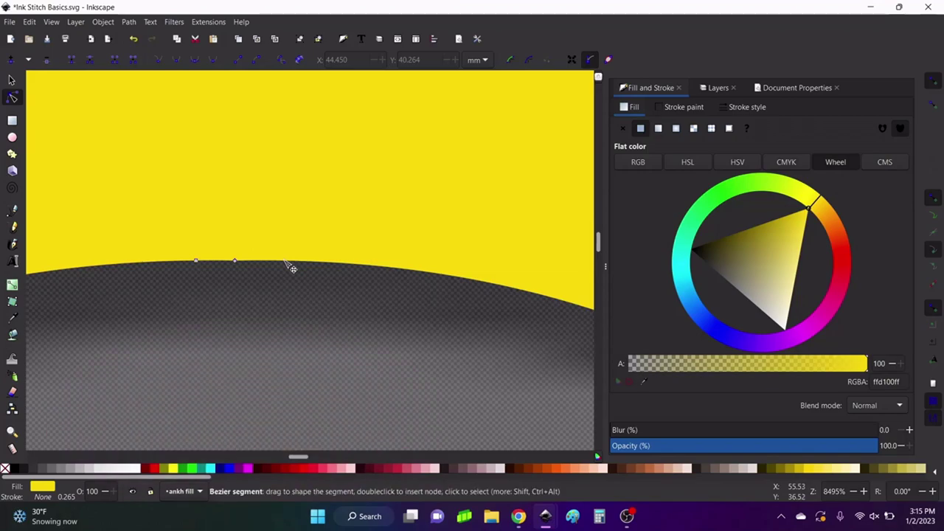
click(288, 264)
click(157, 266)
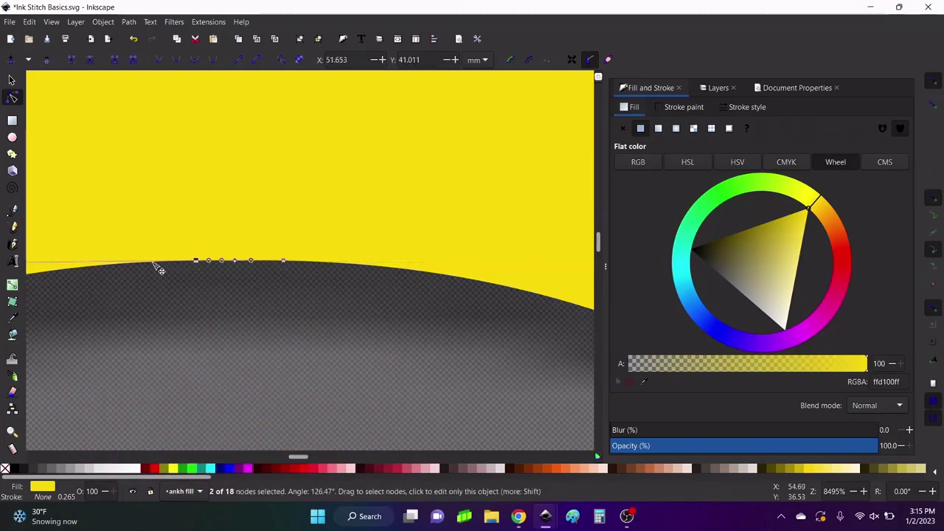
click(196, 262)
key(Delete)
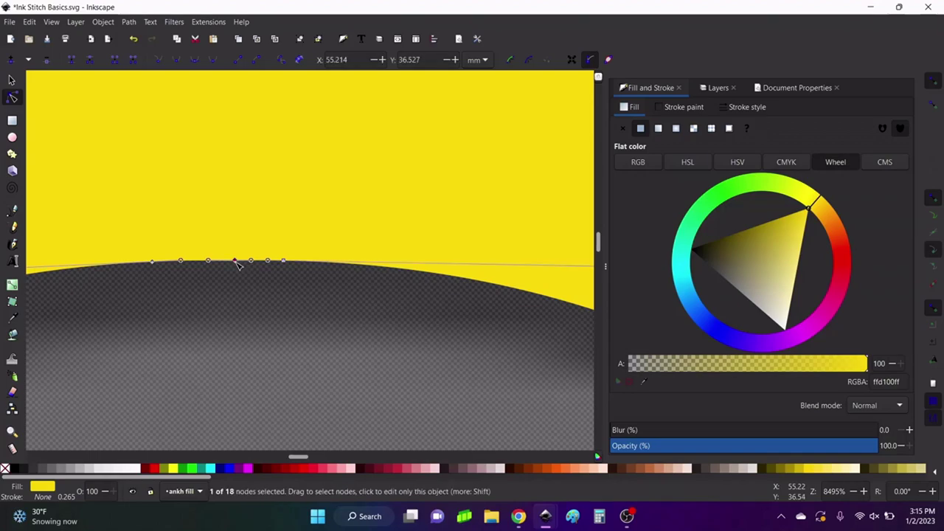
click(236, 262)
scroll(258, 300, up, 10)
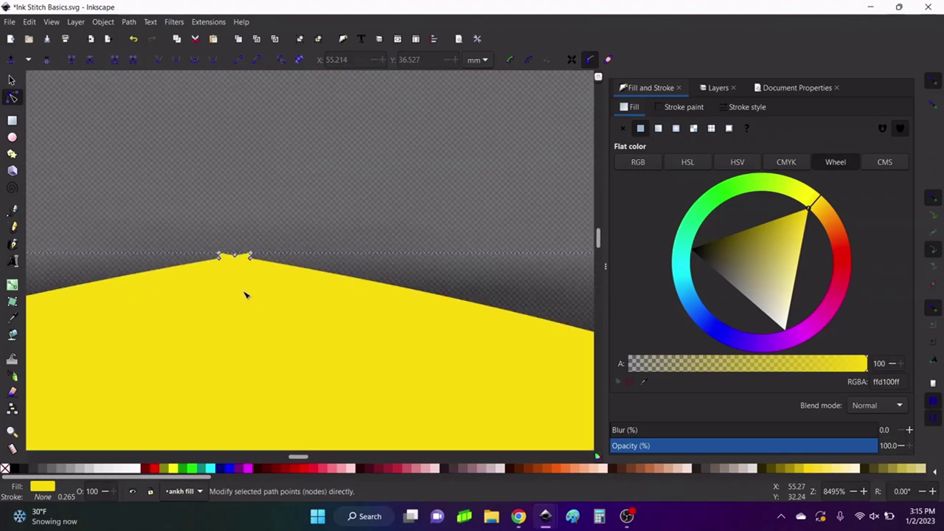
ctrl+scroll(247, 295, up, 1)
ctrl+scroll(270, 295, down, 3)
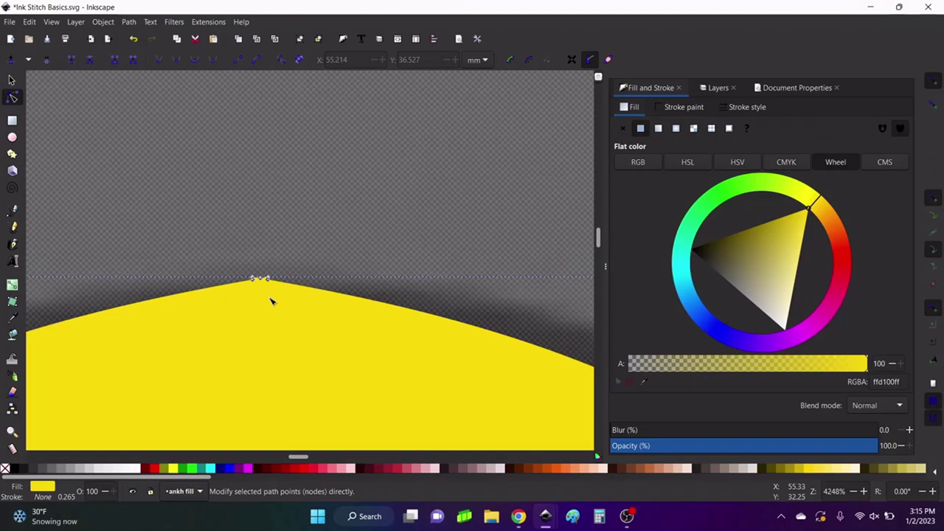
ctrl+scroll(267, 305, down, 3)
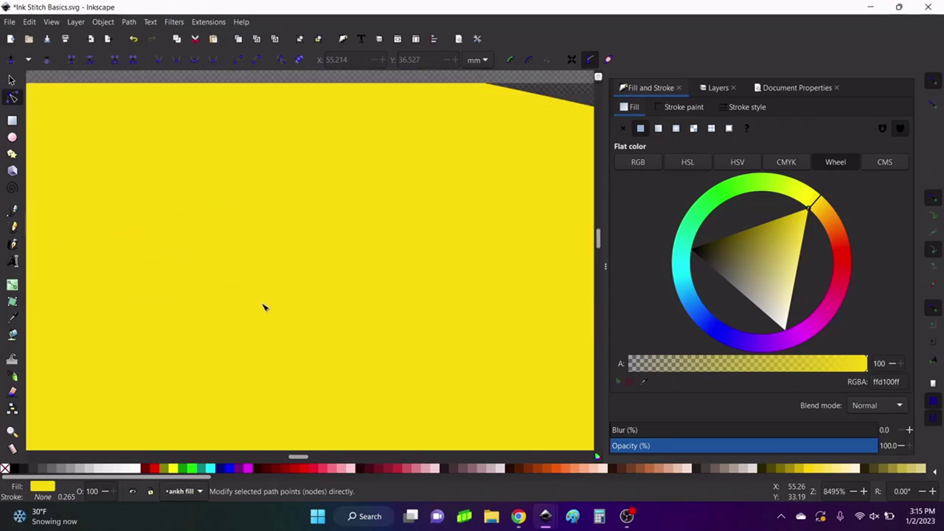
ctrl+scroll(265, 307, down, 1)
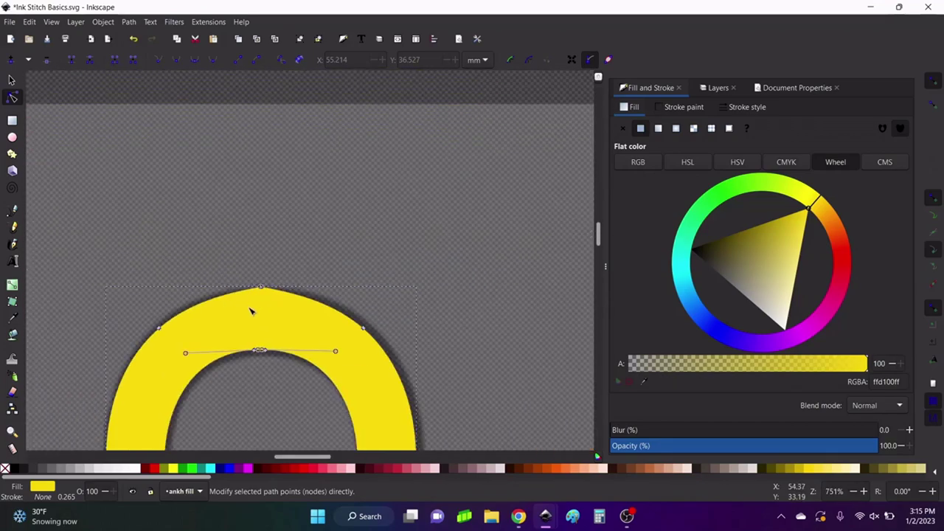
ctrl+scroll(250, 311, up, 10)
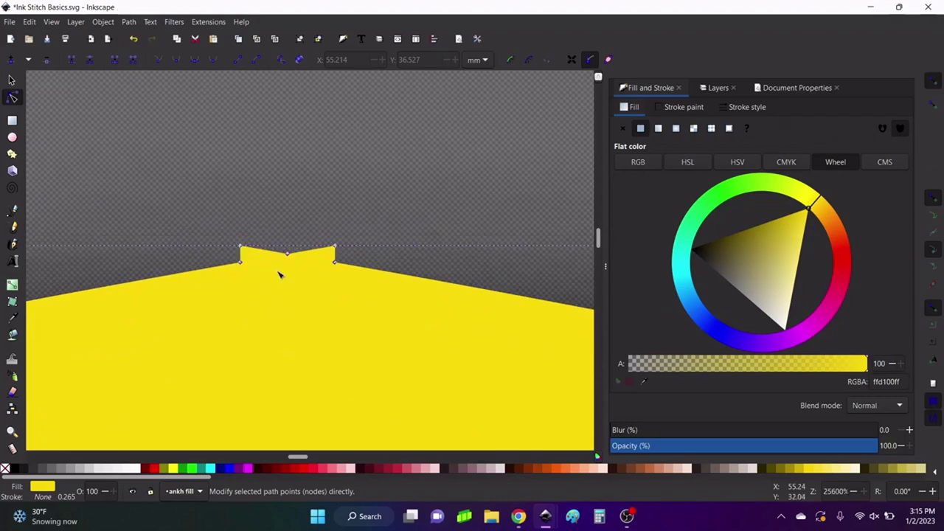
Step: Add nodes beside the notch, delete its peak nodes, and drag the top into a smooth arc
double_click(195, 272)
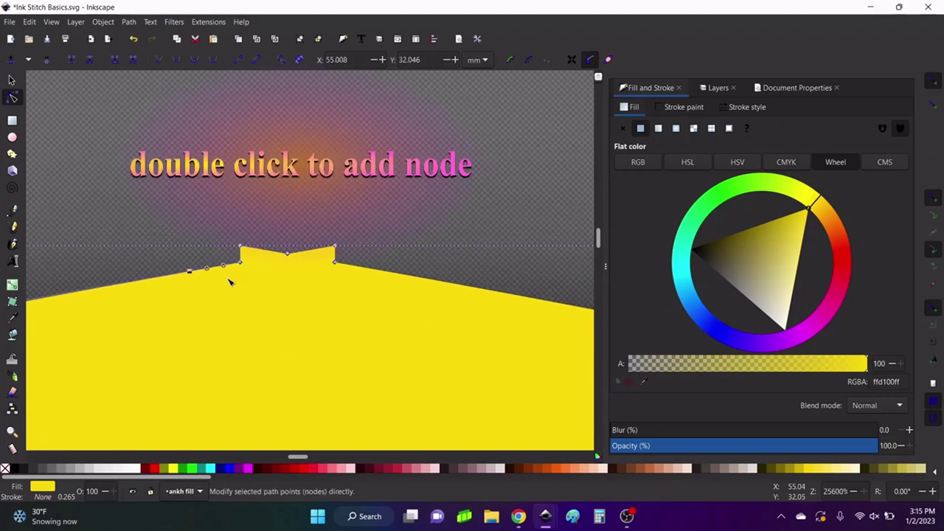
double_click(376, 271)
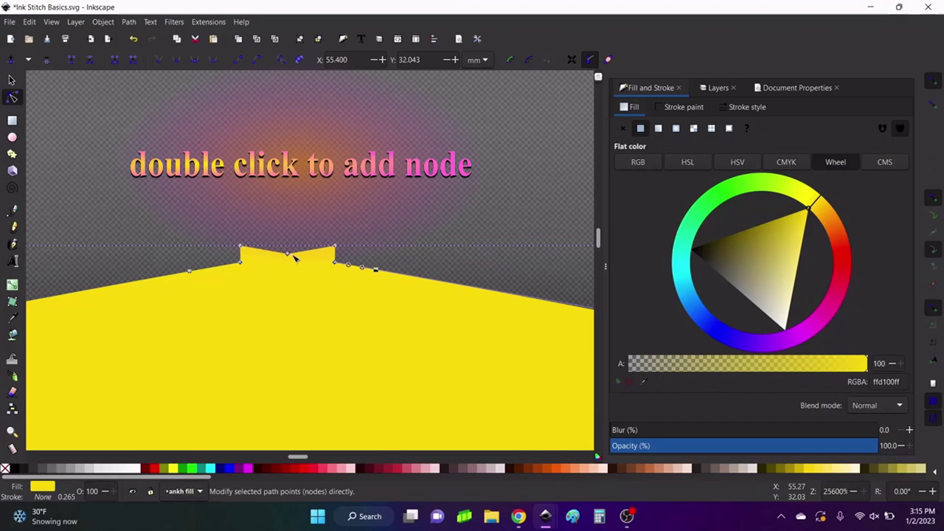
click(241, 248)
key(Delete)
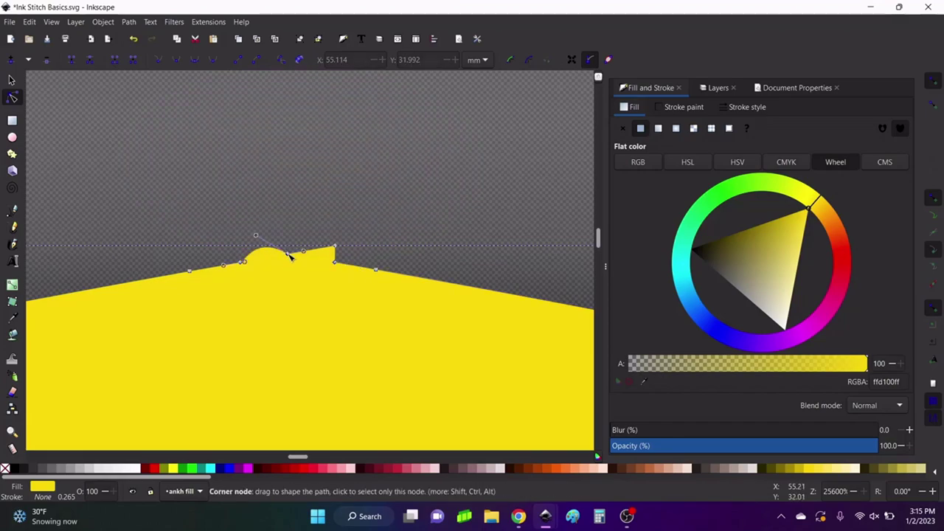
key(Delete)
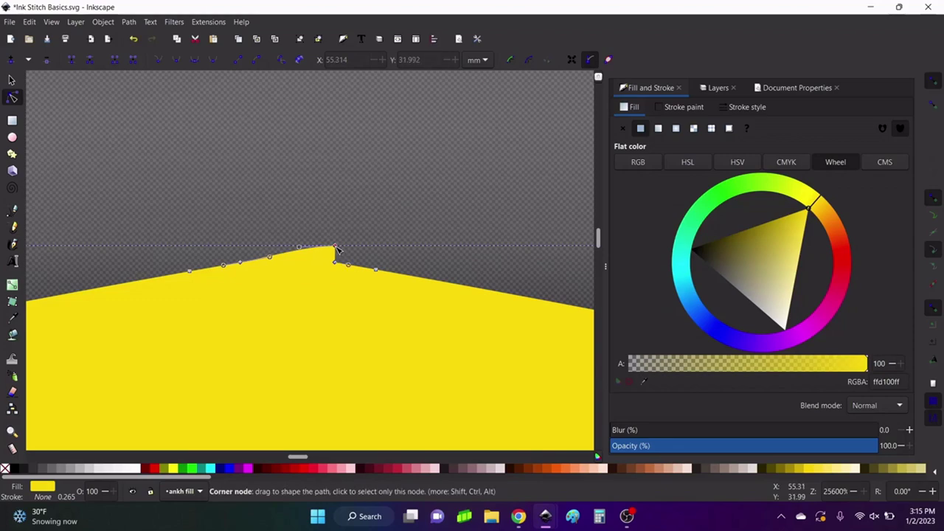
click(336, 248)
key(Delete)
key(Delete)
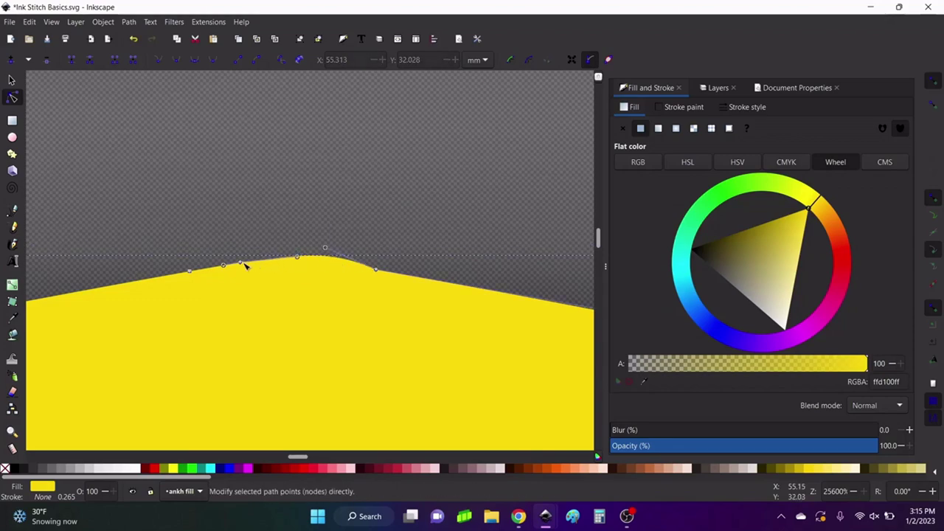
click(242, 264)
key(Delete)
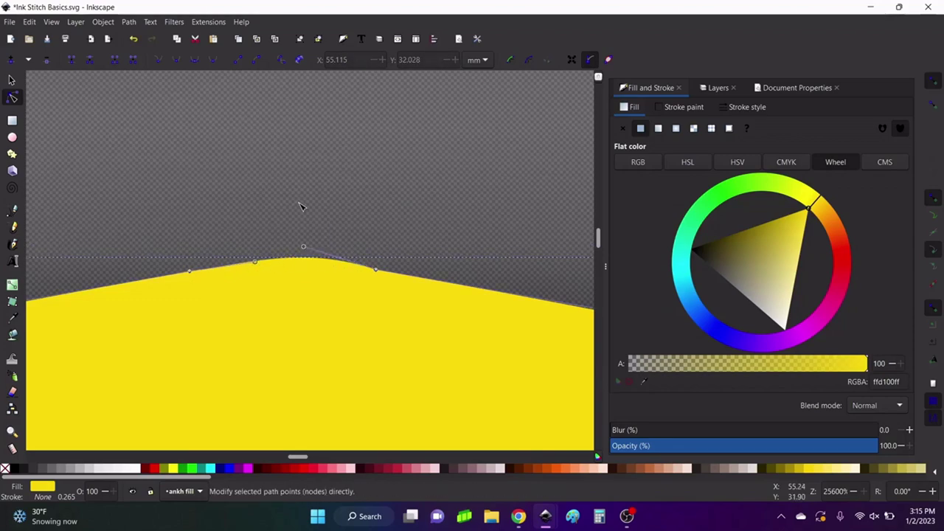
click(303, 211)
click(310, 264)
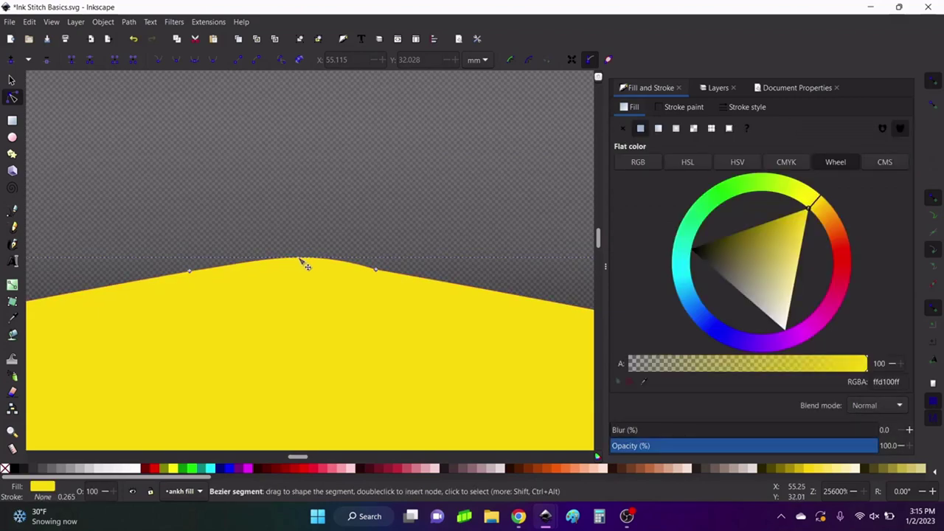
drag(304, 264, 298, 270)
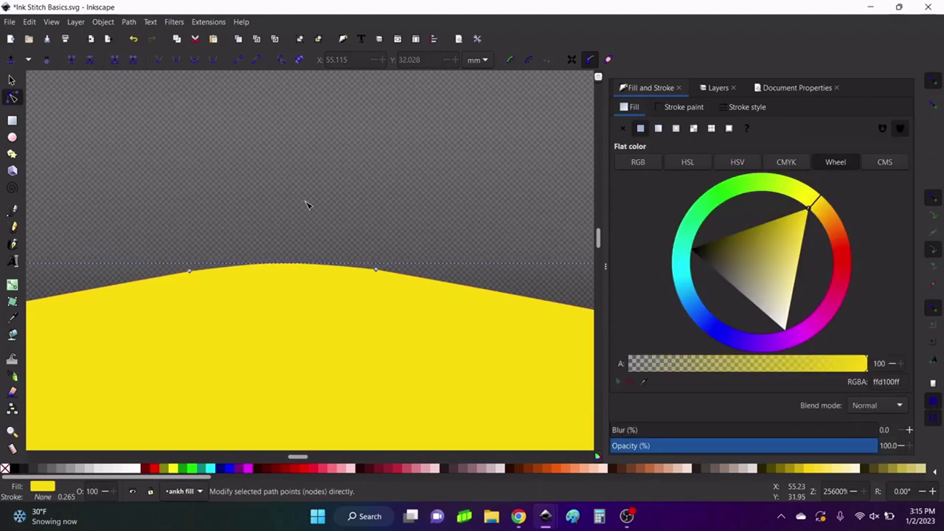
Step: Drag the raised node's handle at the loop's bottom seam down so the edge curves evenly
click(307, 204)
scroll(381, 299, up, 1)
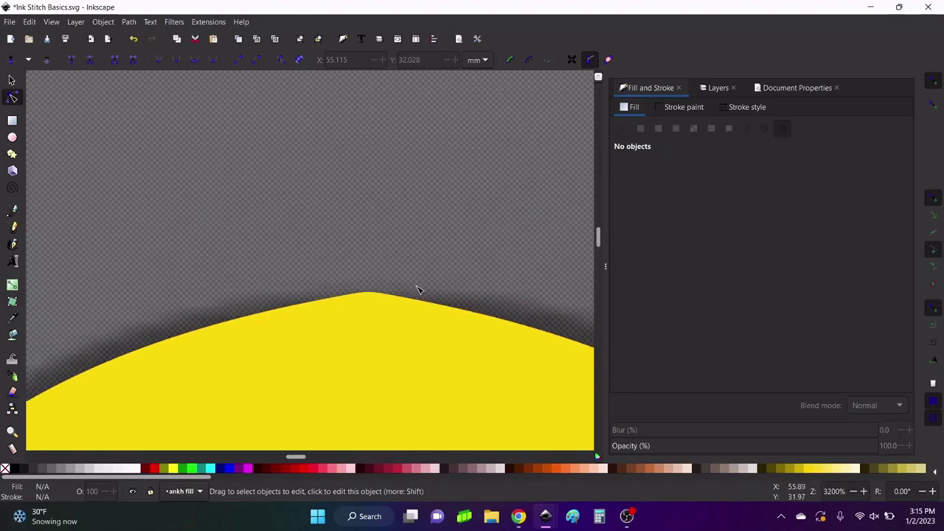
scroll(502, 297, down, 8)
scroll(461, 234, up, 6)
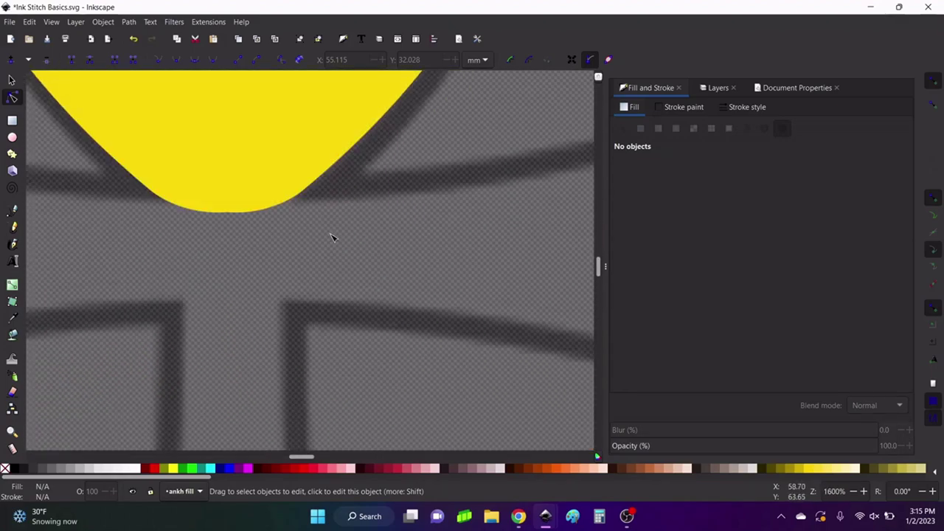
scroll(244, 208, up, 8)
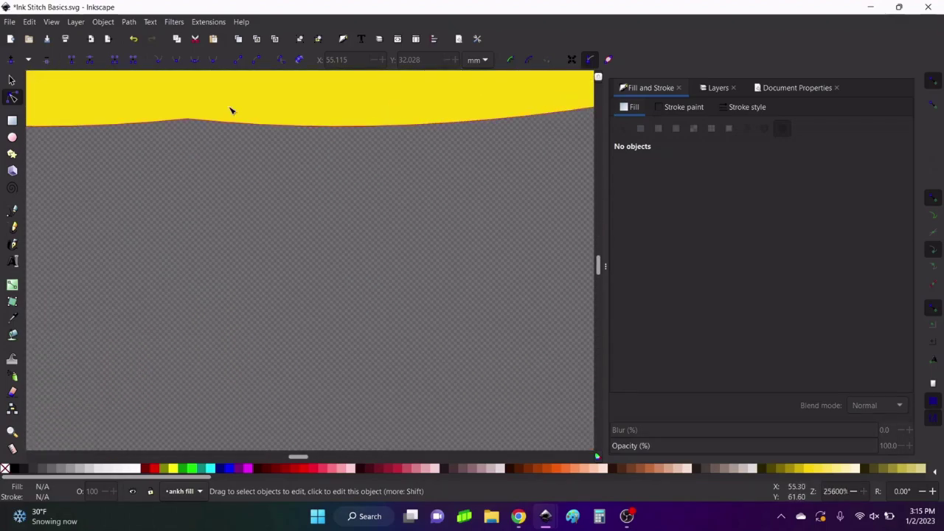
click(208, 118)
drag(185, 130, 280, 211)
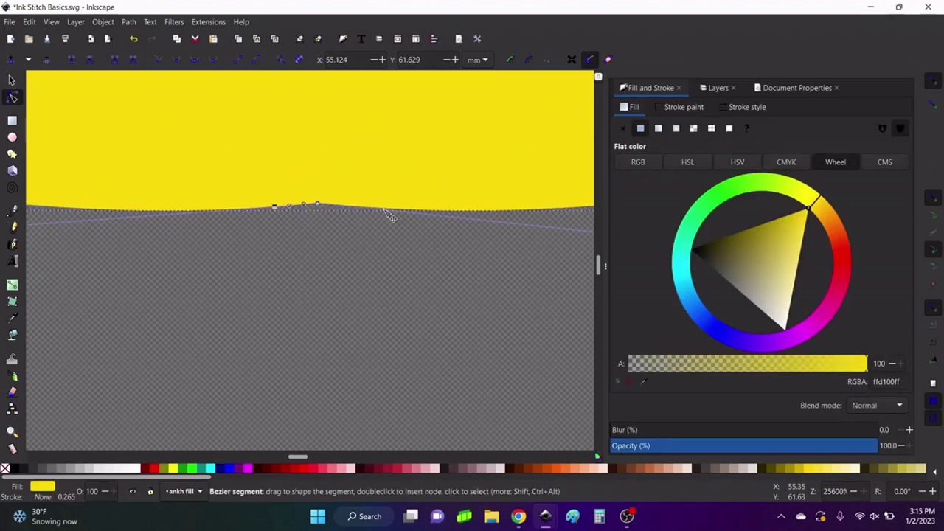
click(318, 205)
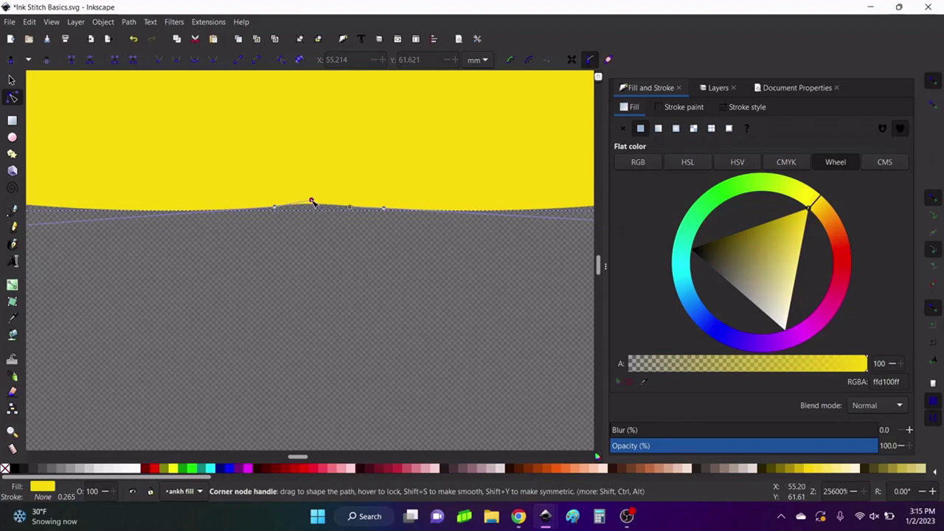
drag(312, 202, 311, 208)
key(Escape)
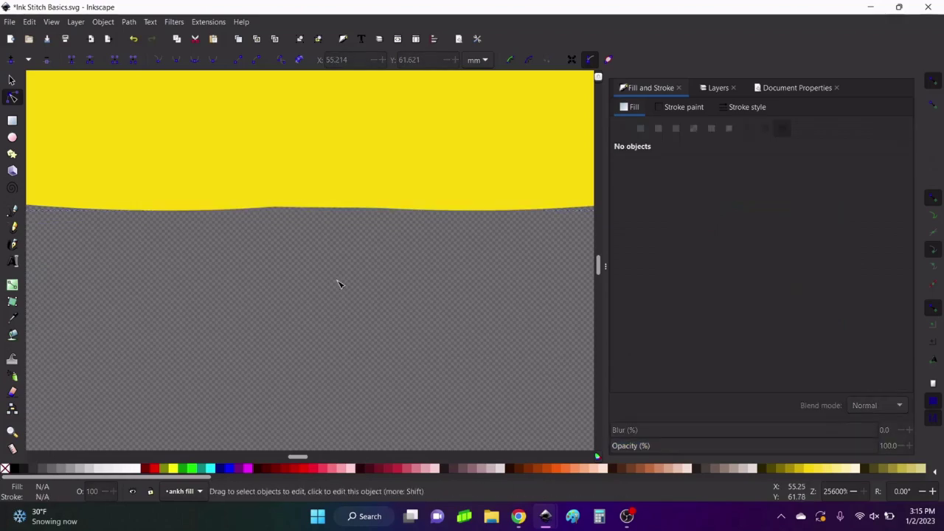
scroll(339, 285, down, 14)
scroll(339, 285, up, 2)
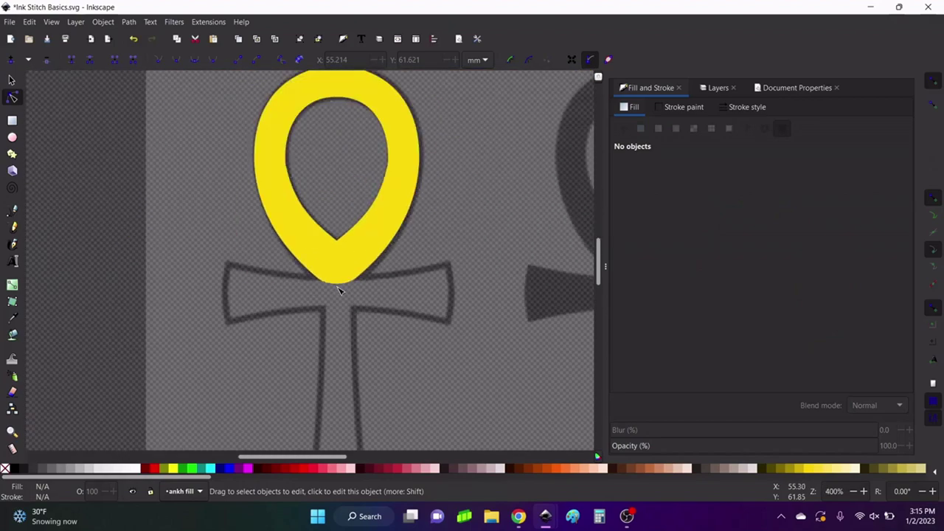
Step: Select the finished yellow loop as a whole object
key(s)
click(265, 161)
scroll(398, 270, down, 1)
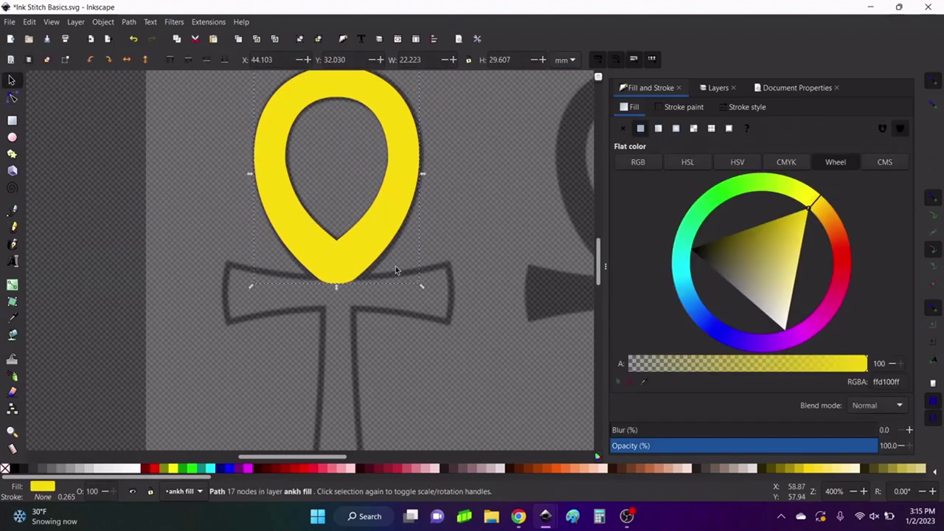
scroll(404, 271, up, 4)
scroll(404, 272, down, 5)
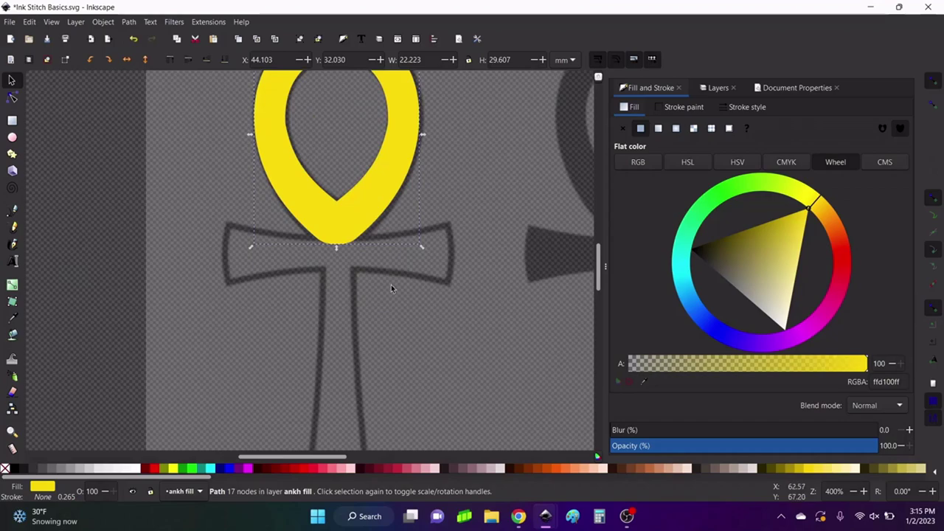
Step: Trace a closed eight-corner straight-line outline around the crossbar and stem with the Pen tool
click(14, 209)
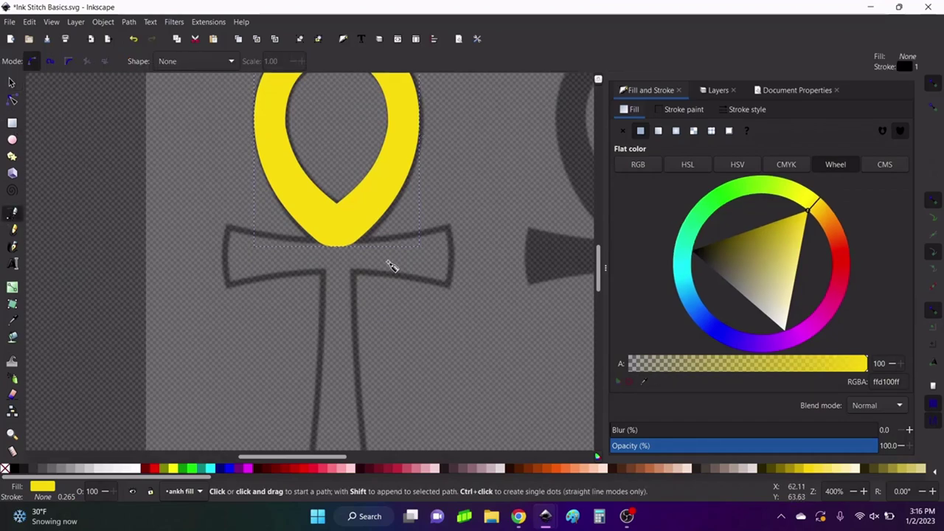
click(227, 228)
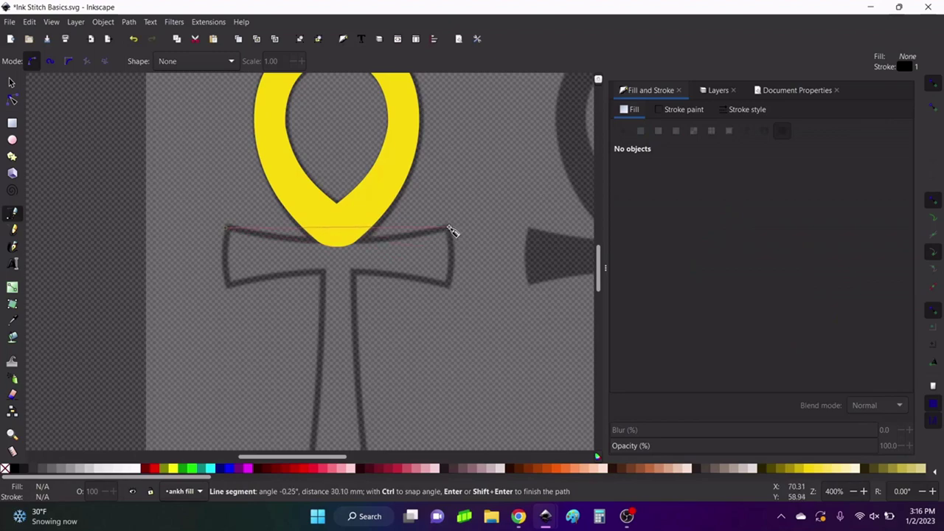
click(448, 229)
click(449, 285)
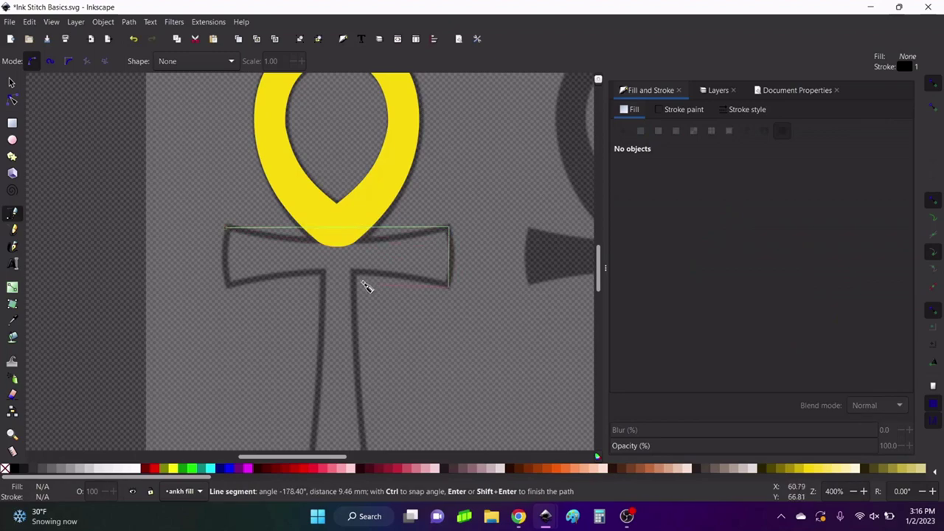
click(351, 273)
scroll(354, 275, down, 4)
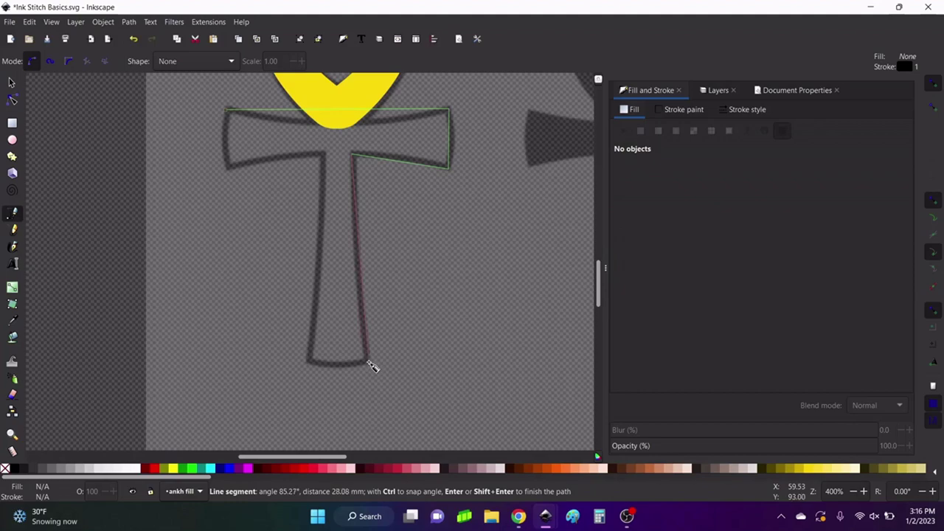
click(369, 361)
click(308, 361)
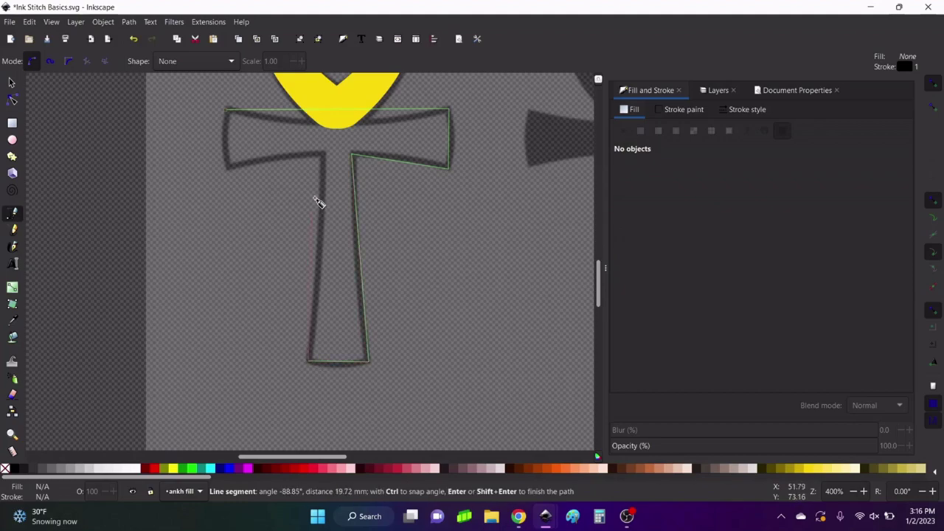
click(323, 154)
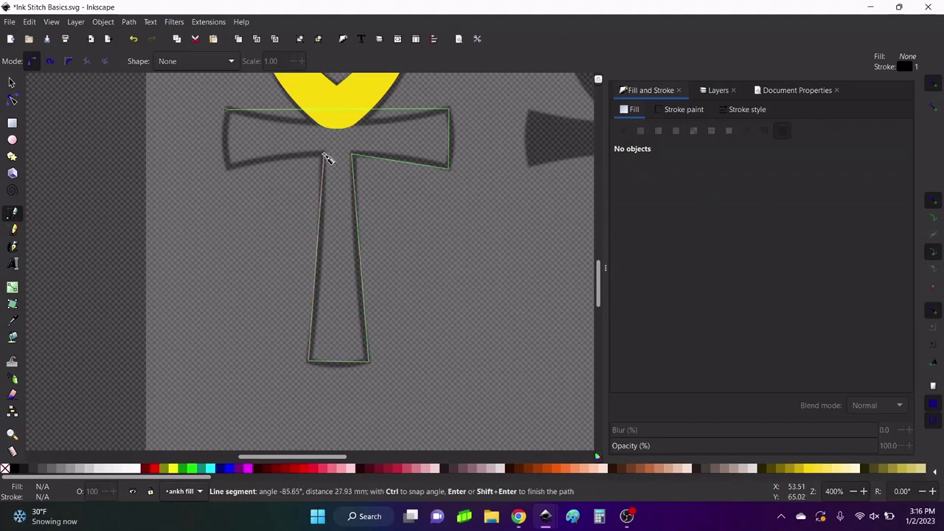
click(226, 166)
click(225, 110)
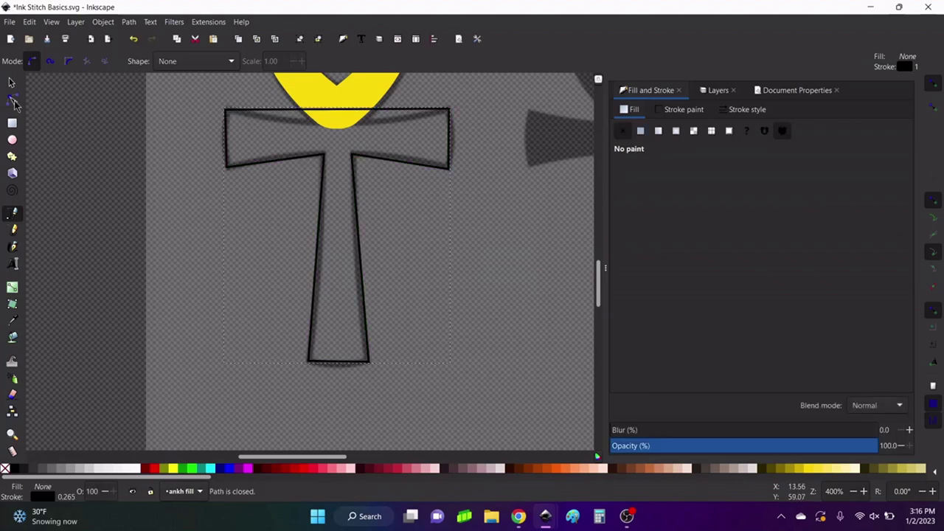
Step: Bend both arm ends outward, bow the crossbar's top edge, and turn snapping off
click(12, 99)
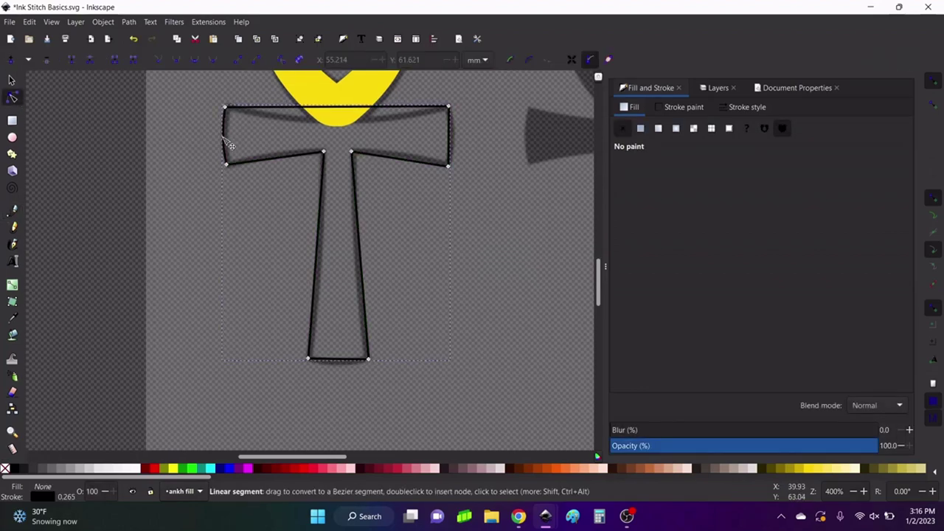
drag(231, 146, 223, 141)
drag(450, 142, 461, 145)
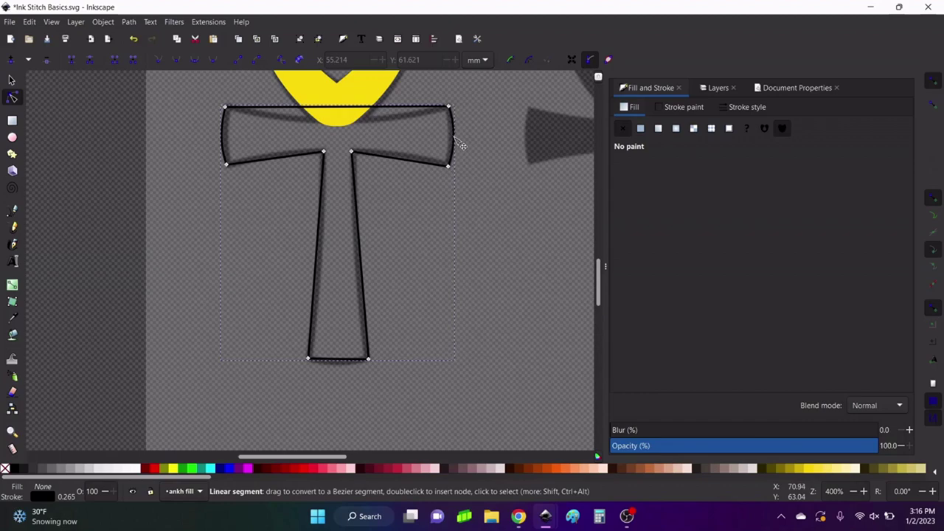
drag(337, 107, 341, 131)
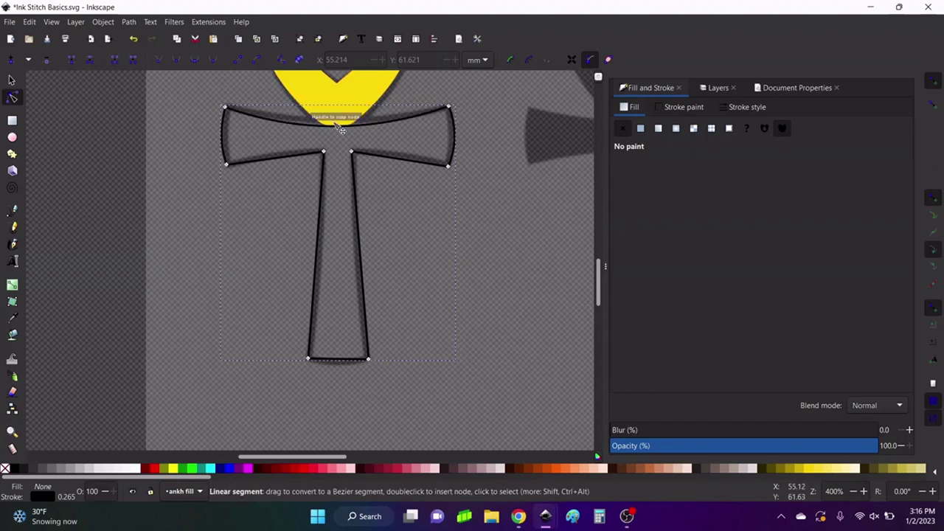
click(938, 87)
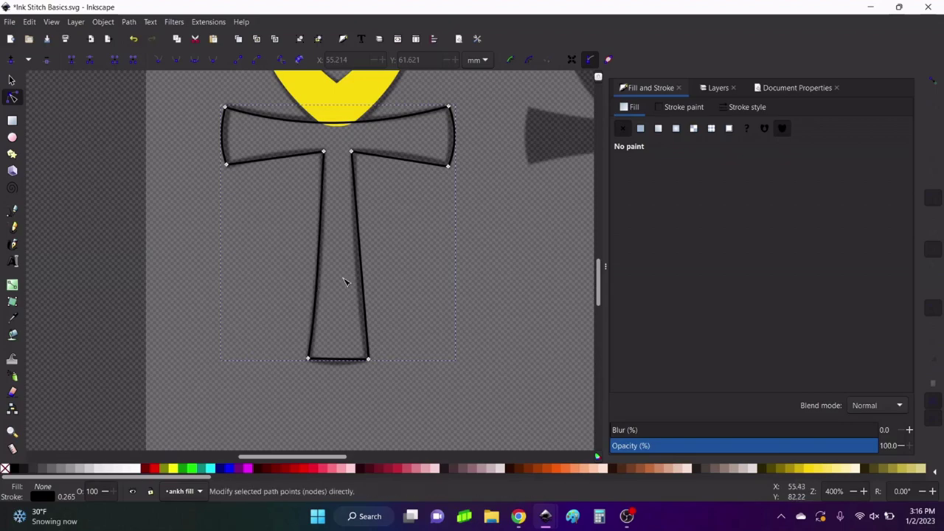
Step: Curve the stem's bottom edge downward and reshape the right arm's lower edge
scroll(354, 308, down, 3)
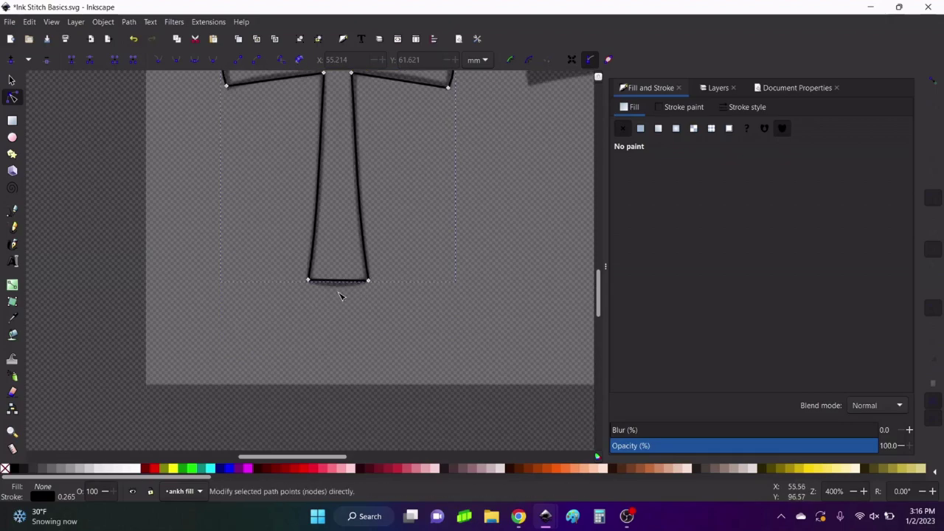
drag(343, 286, 343, 294)
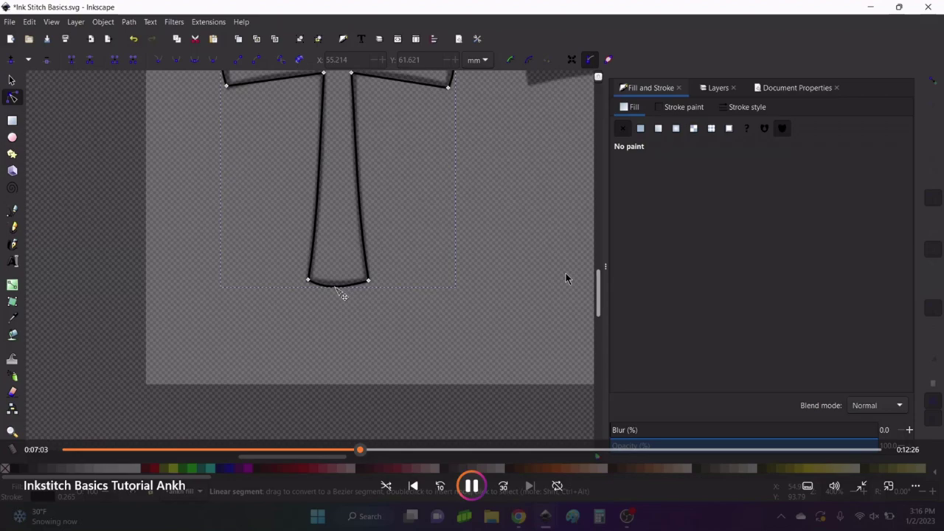
scroll(350, 331, up, 4)
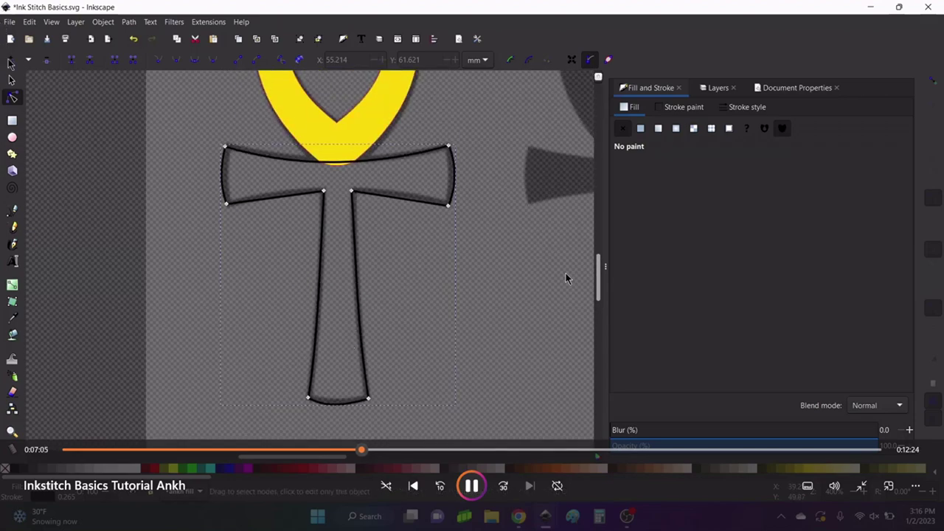
key(s)
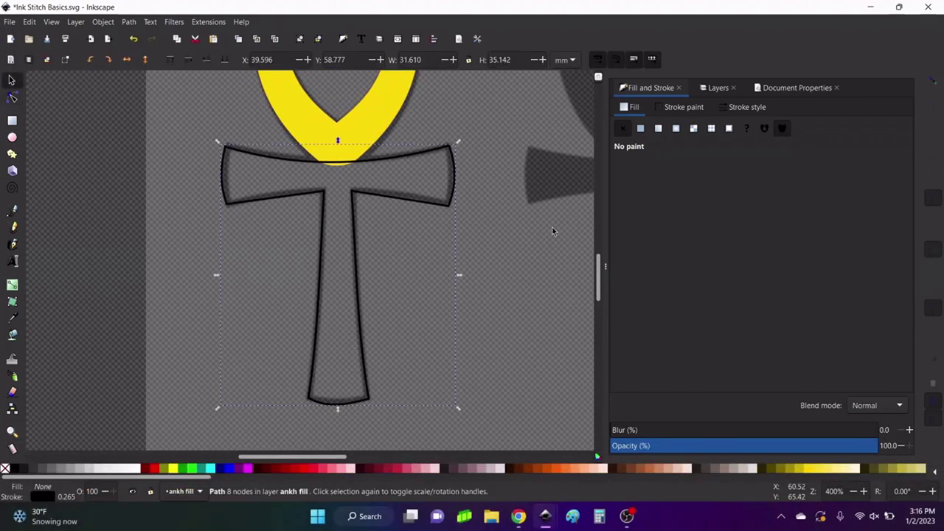
click(12, 99)
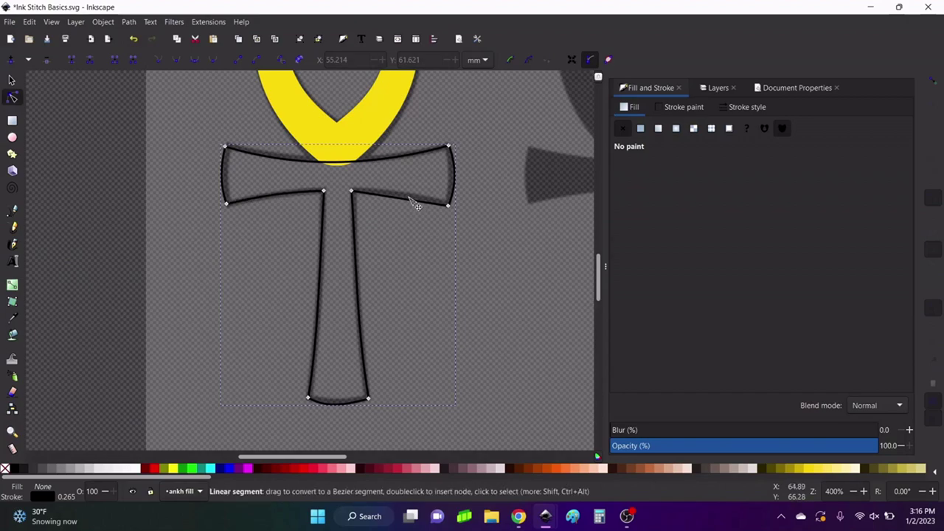
drag(410, 197, 412, 199)
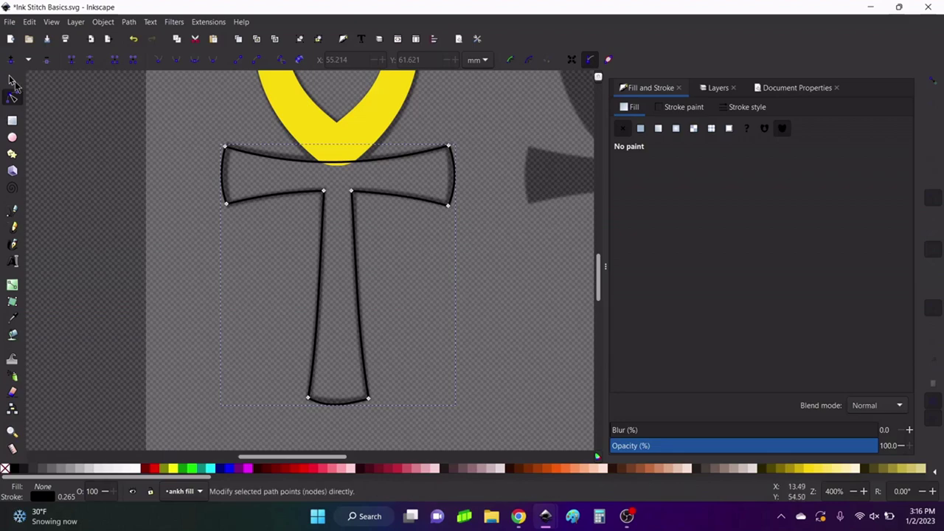
Step: Fill the crossbar-and-stem outline with flat yellow and save the file
click(12, 79)
click(640, 128)
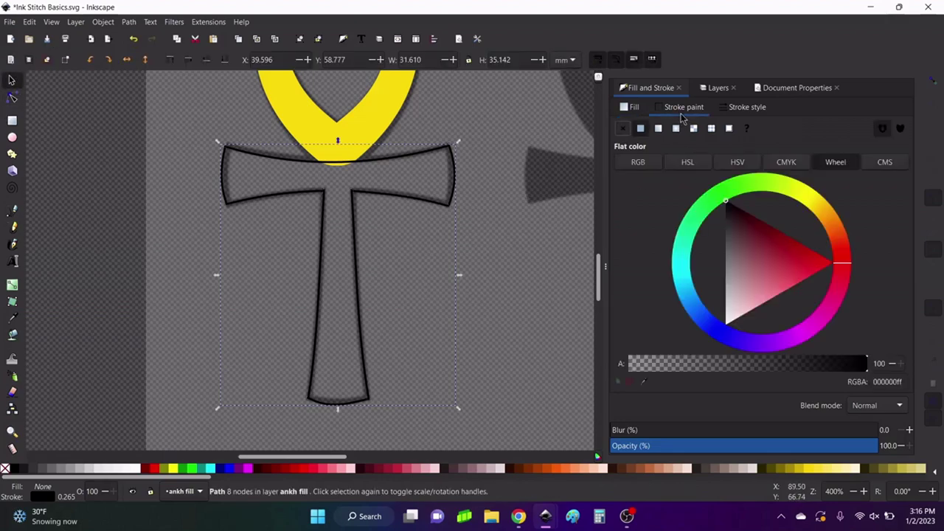
click(622, 128)
click(640, 129)
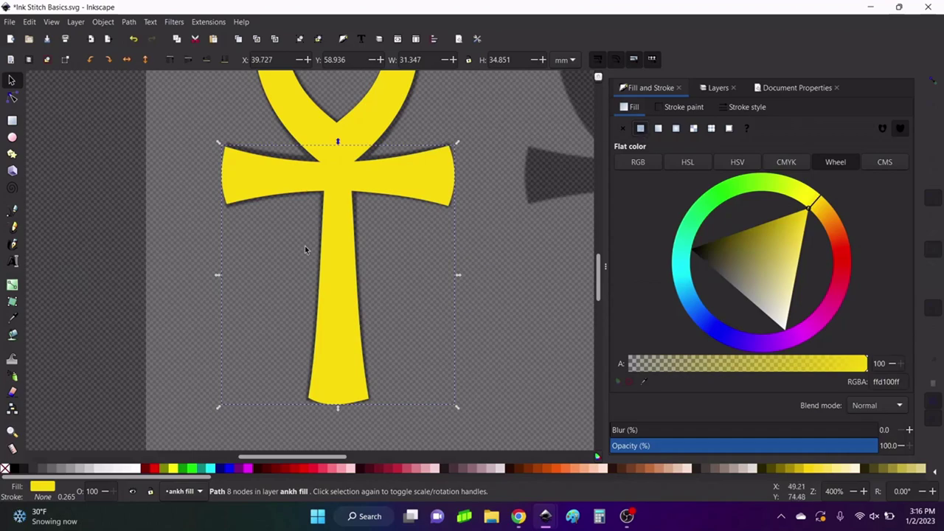
scroll(333, 312, up, 3)
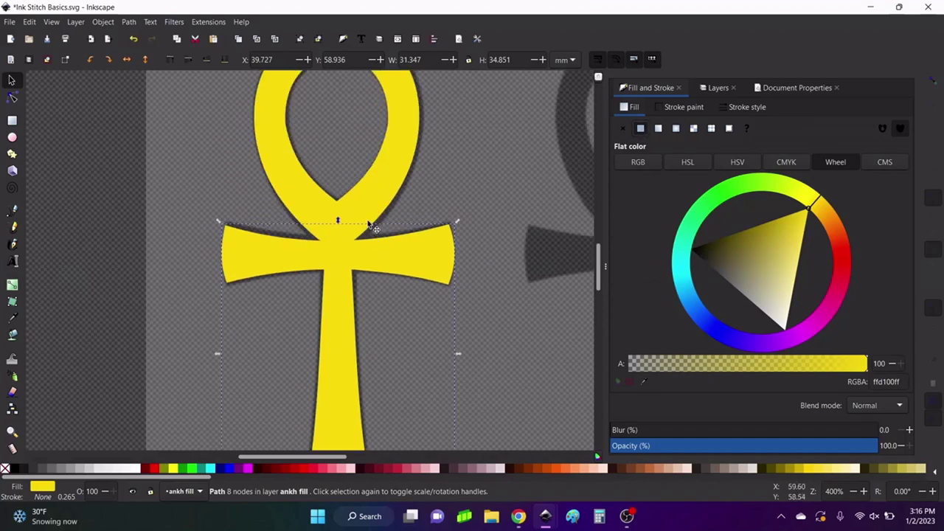
click(10, 21)
click(24, 105)
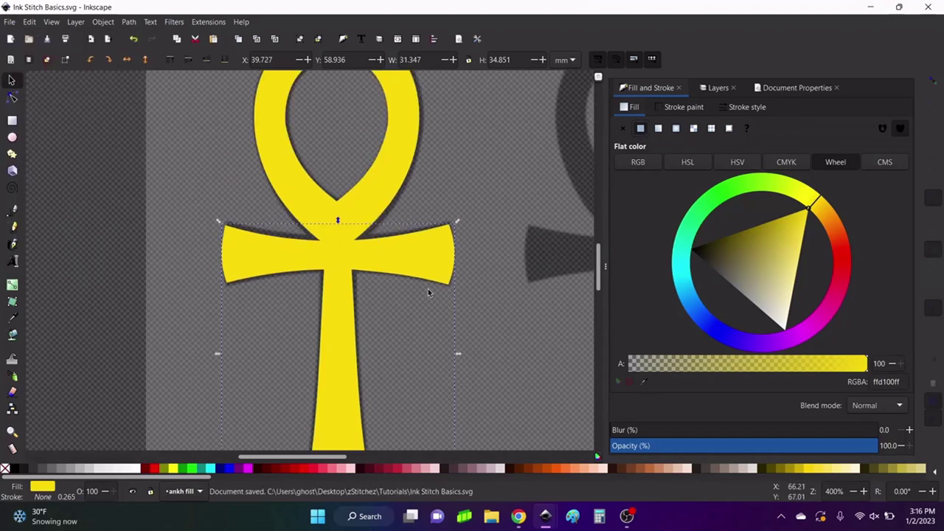
Step: Union the yellow loop with the crossbar-and-stem shape into one ankh path
shift+click(379, 204)
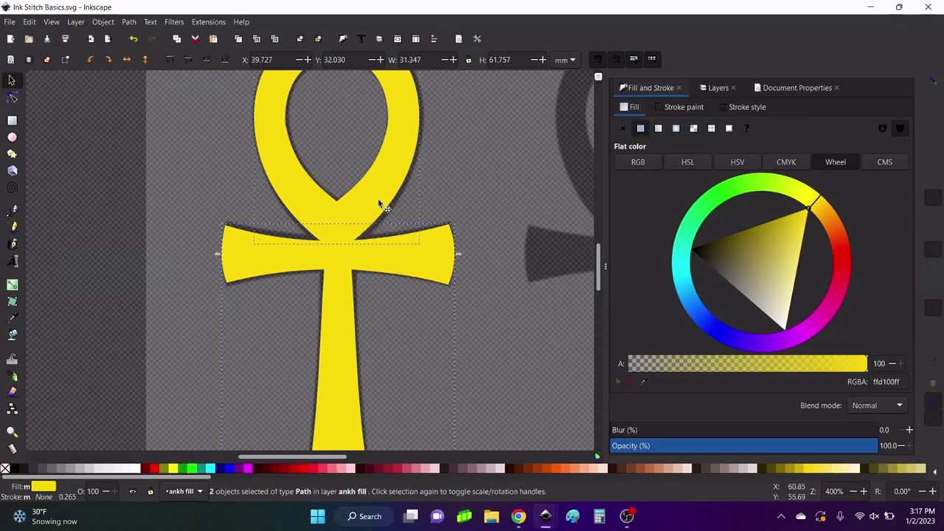
scroll(383, 202, up, 1)
click(128, 22)
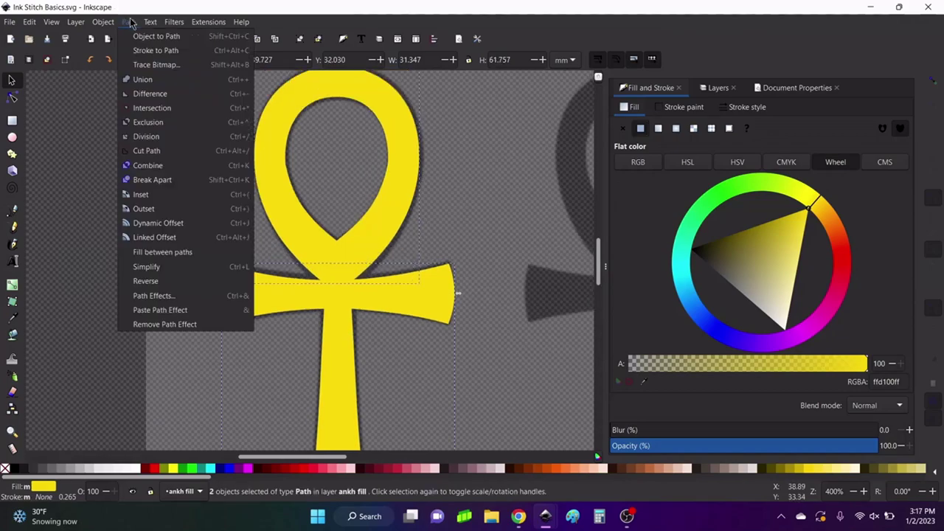
click(144, 79)
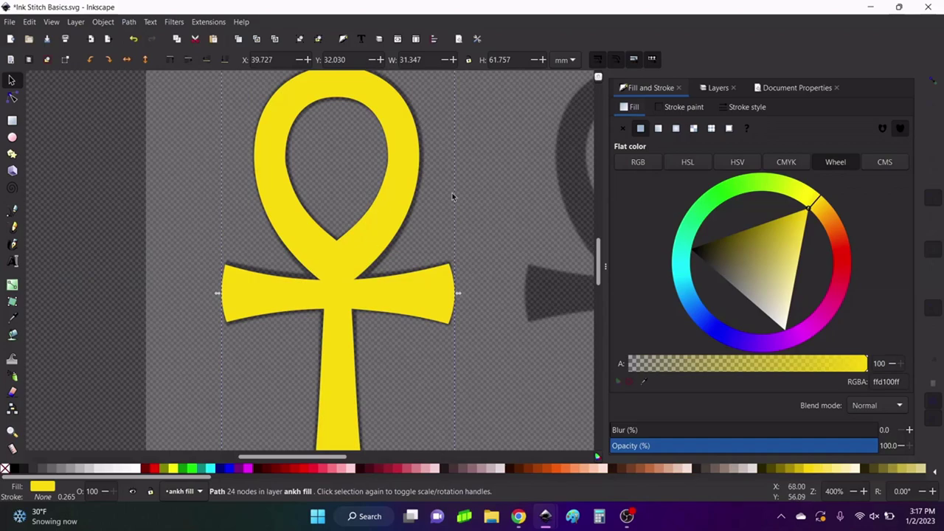
click(6, 103)
Step: Tidy the crowded nodes at the left crossbar notch tip, undoing a mistaken deletion
scroll(347, 303, up, 5)
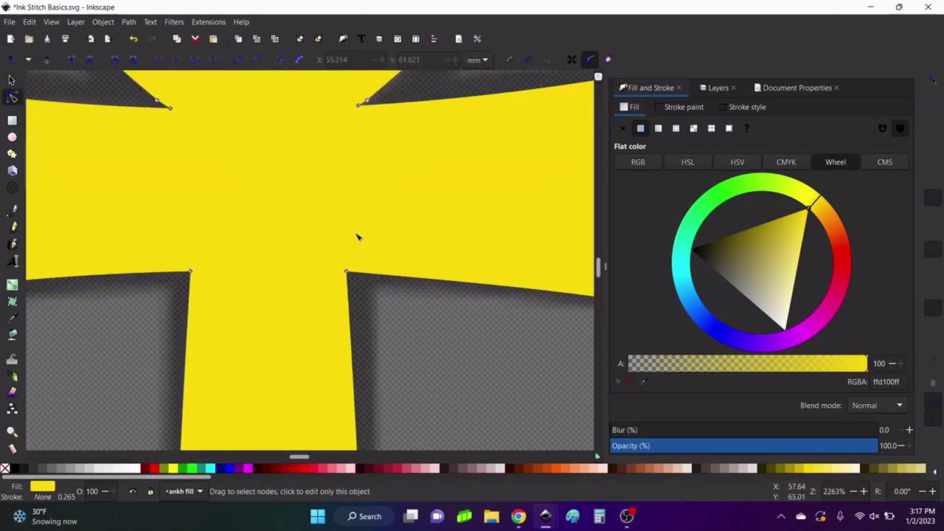
scroll(356, 237, up, 6)
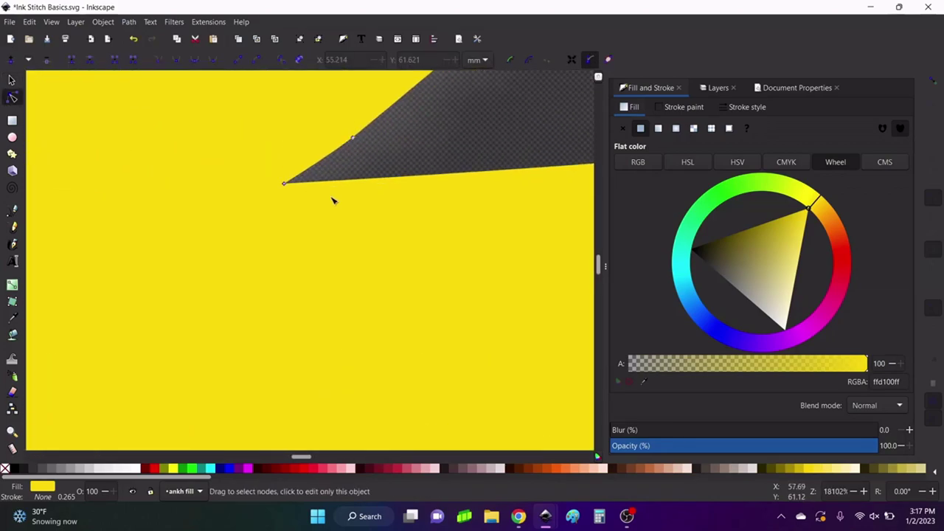
click(310, 183)
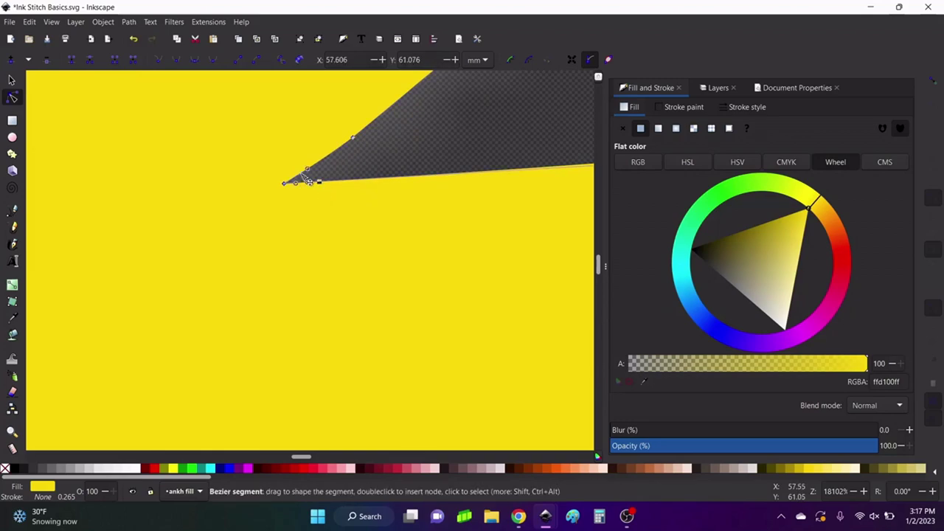
click(285, 185)
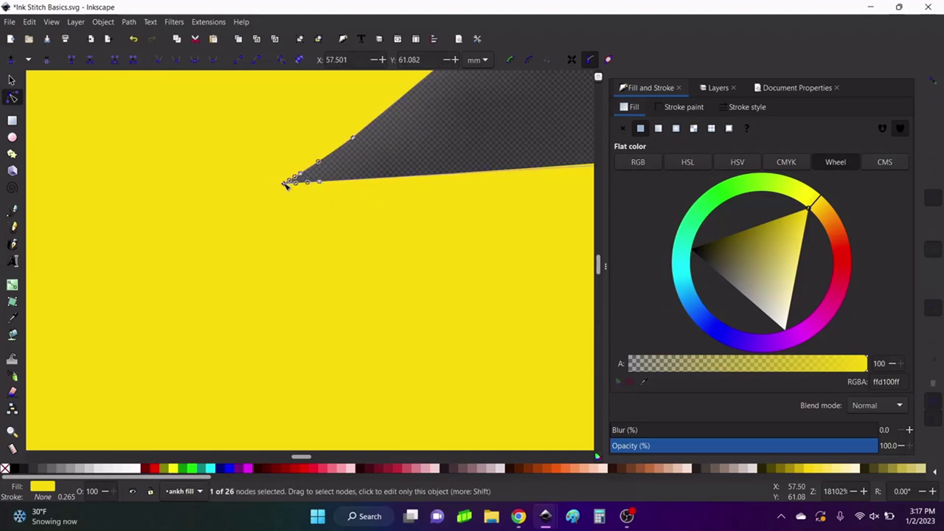
key(Delete)
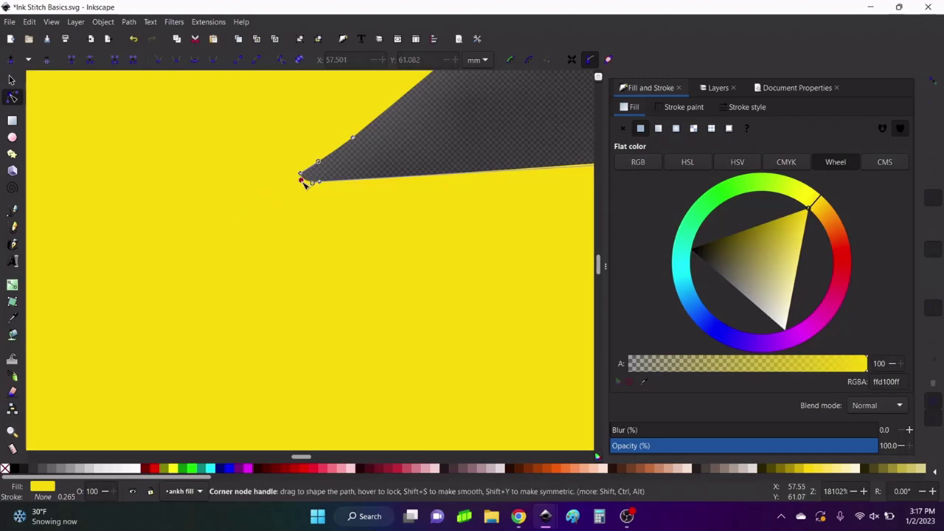
key(ctrl+z)
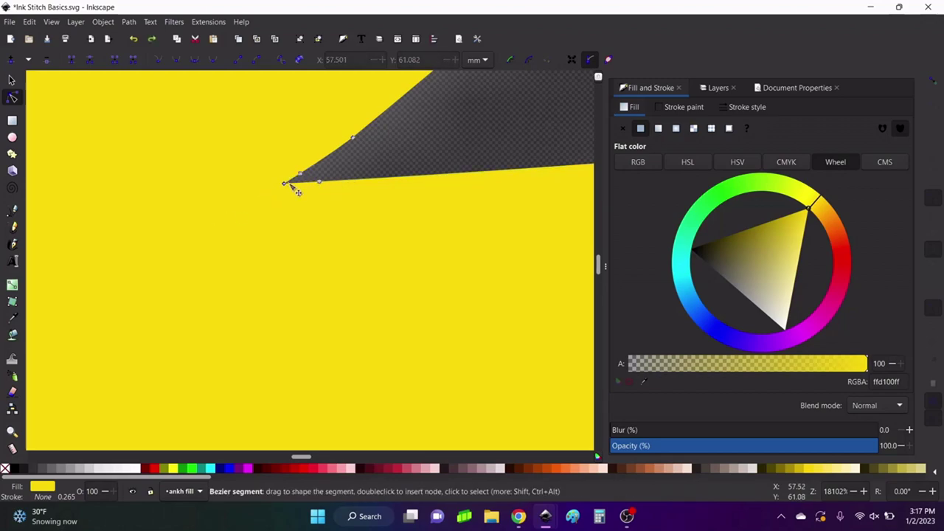
scroll(296, 188, up, 1)
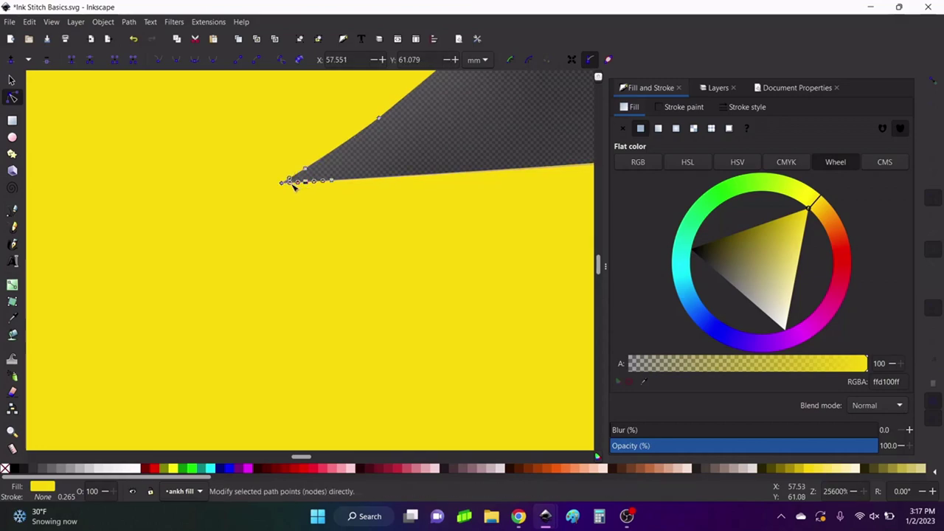
drag(302, 187, 266, 193)
click(285, 185)
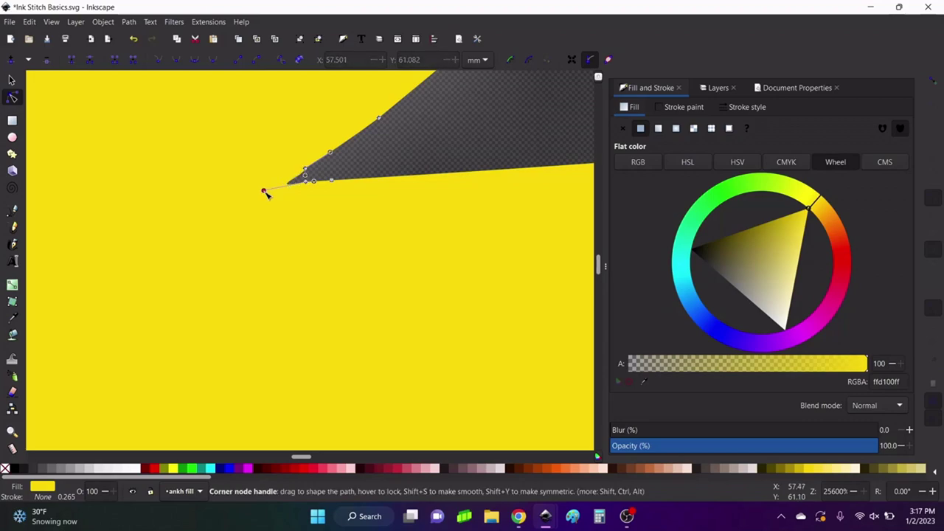
Step: Delete the extra nodes at the right notch tip and pull a curve handle to shape it
scroll(264, 192, down, 5)
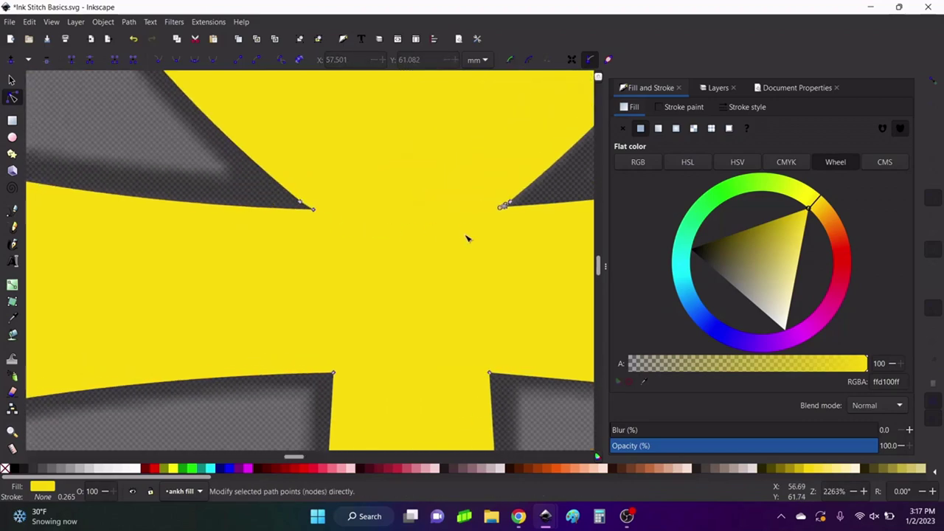
scroll(295, 217, up, 5)
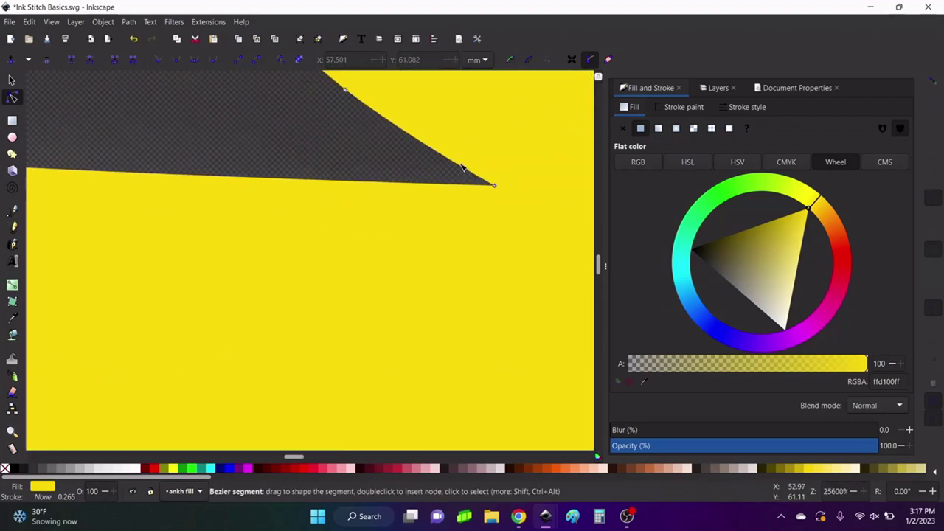
click(465, 171)
drag(455, 189, 491, 190)
key(Delete)
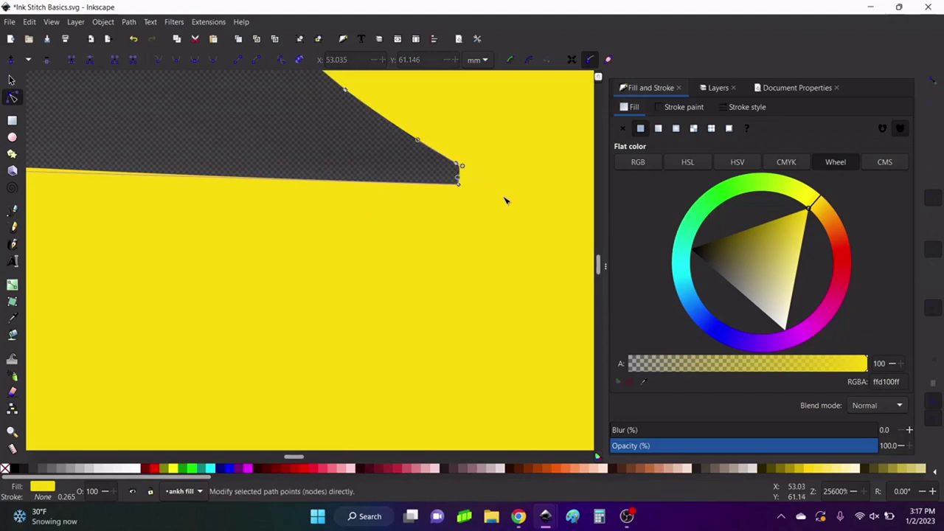
drag(460, 177, 489, 190)
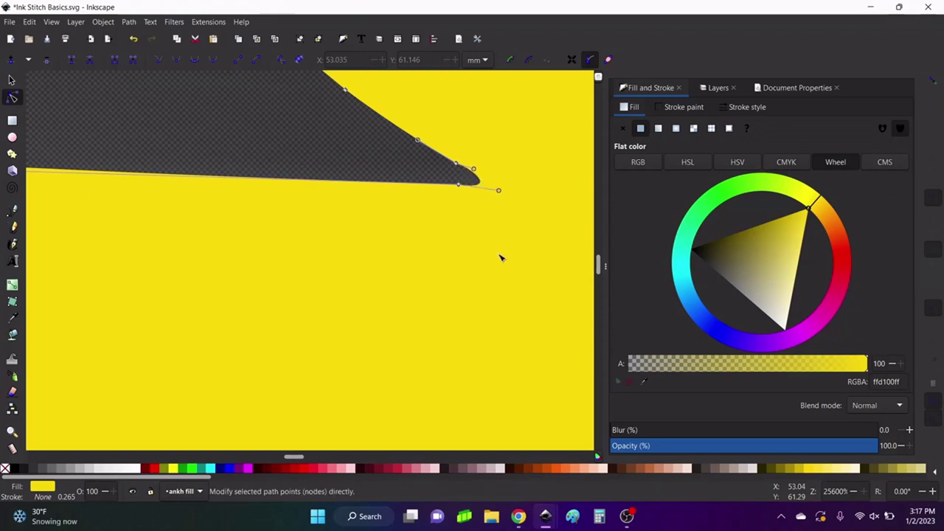
scroll(499, 257, down, 14)
Step: Insert three new nodes along the ankh's outer edge
scroll(512, 244, up, 5)
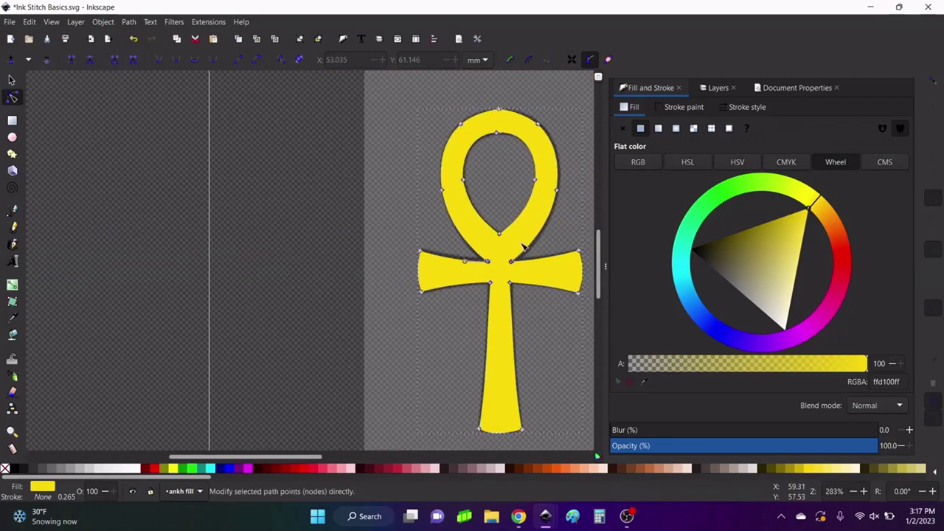
scroll(385, 261, up, 5)
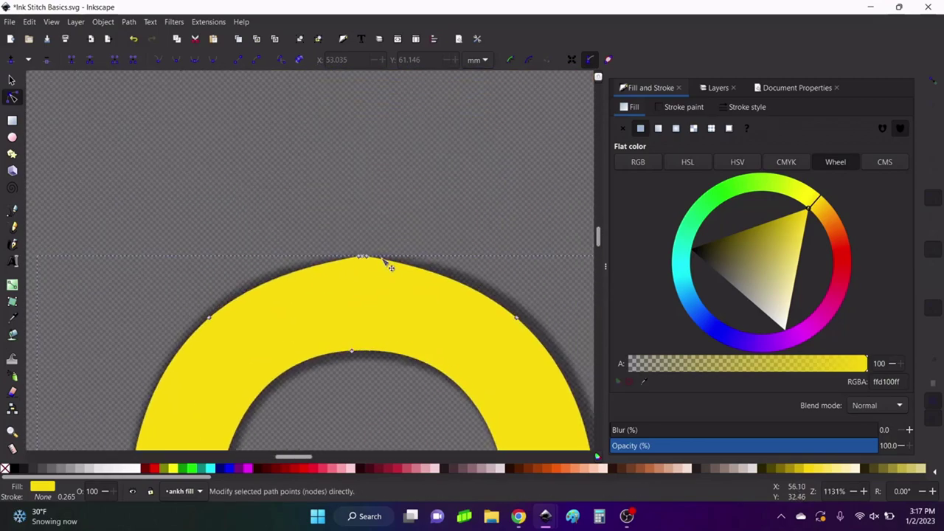
scroll(352, 274, up, 9)
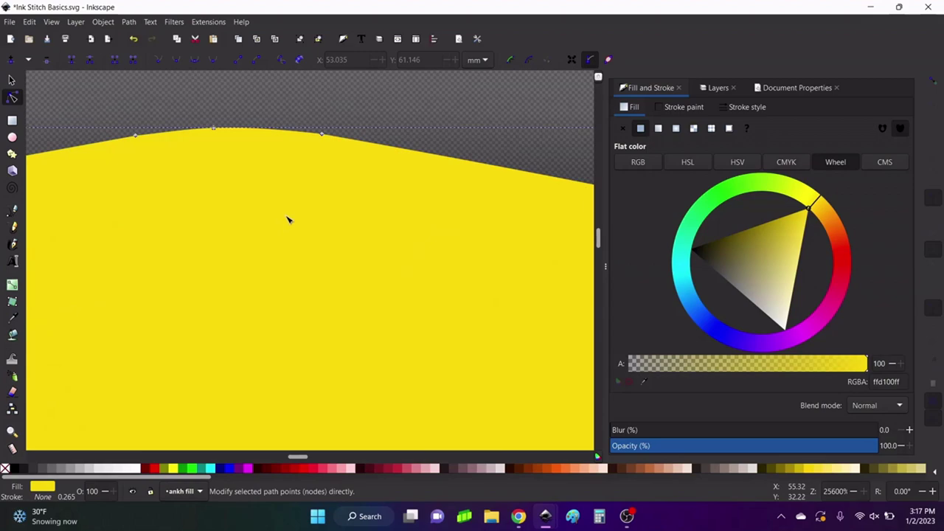
scroll(333, 331, down, 3)
scroll(351, 349, down, 4)
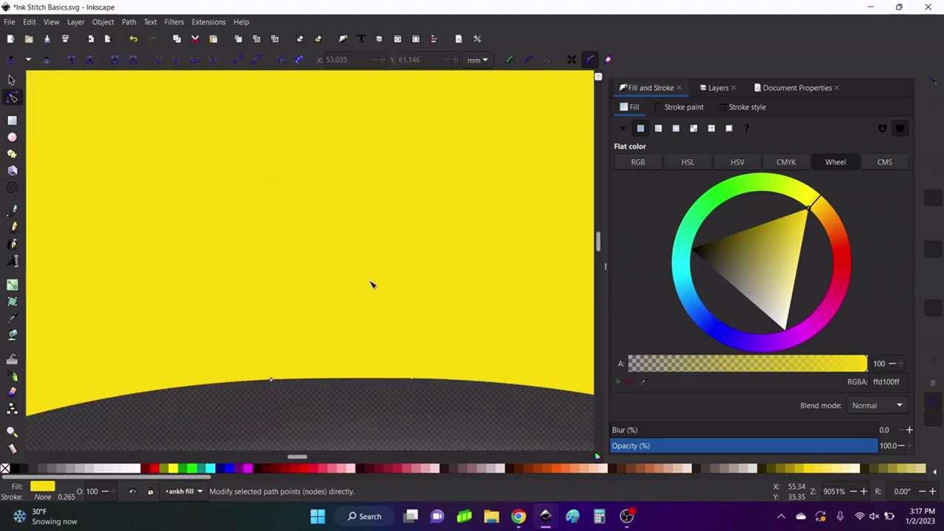
scroll(410, 242, up, 3)
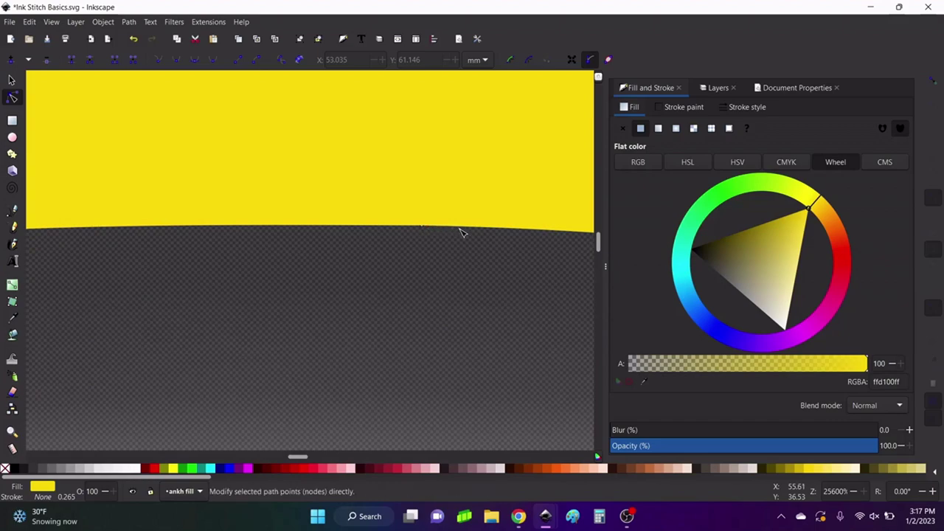
click(457, 228)
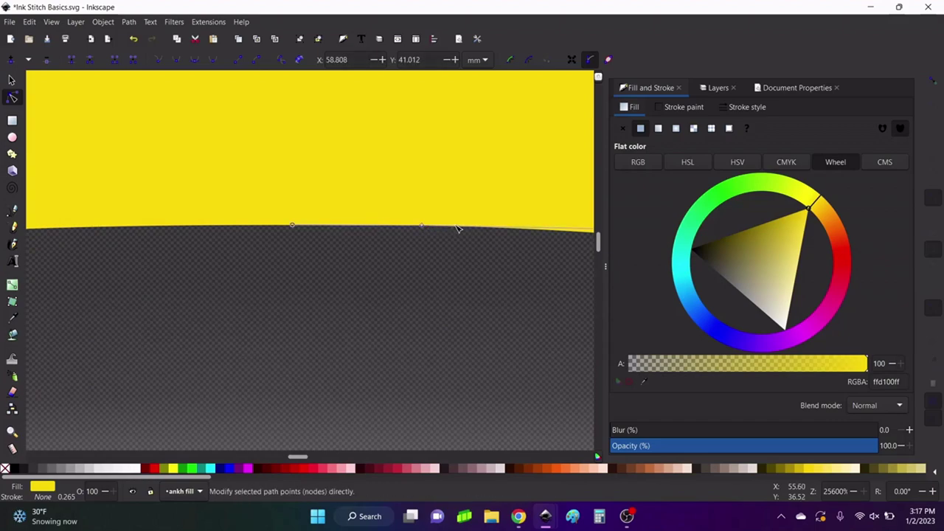
double_click(469, 227)
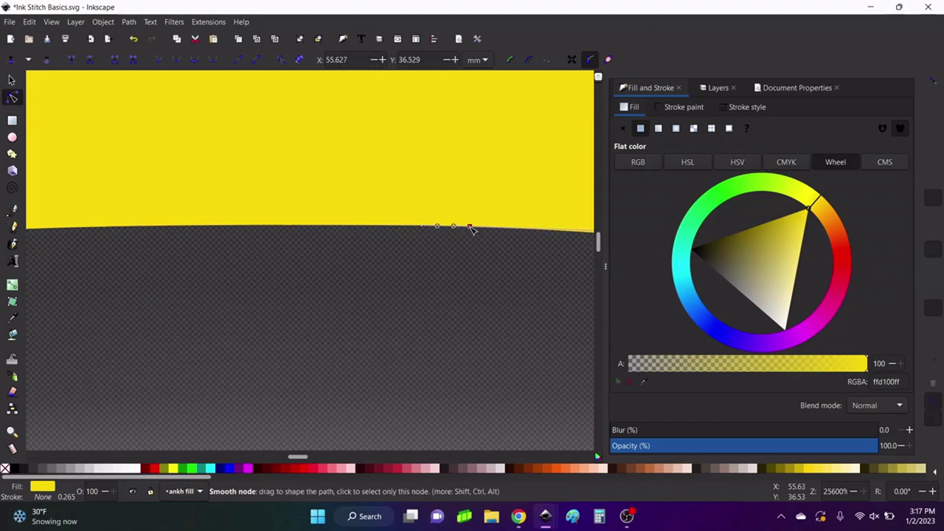
double_click(388, 226)
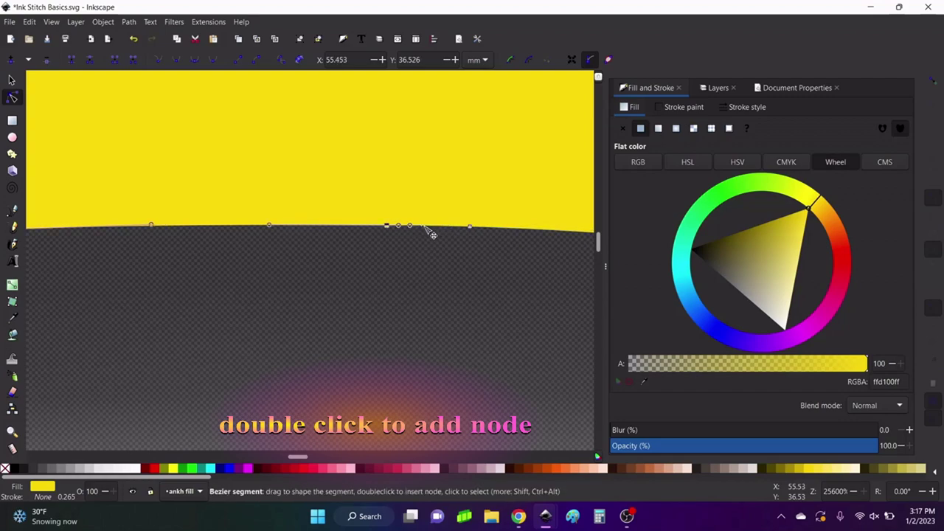
double_click(424, 226)
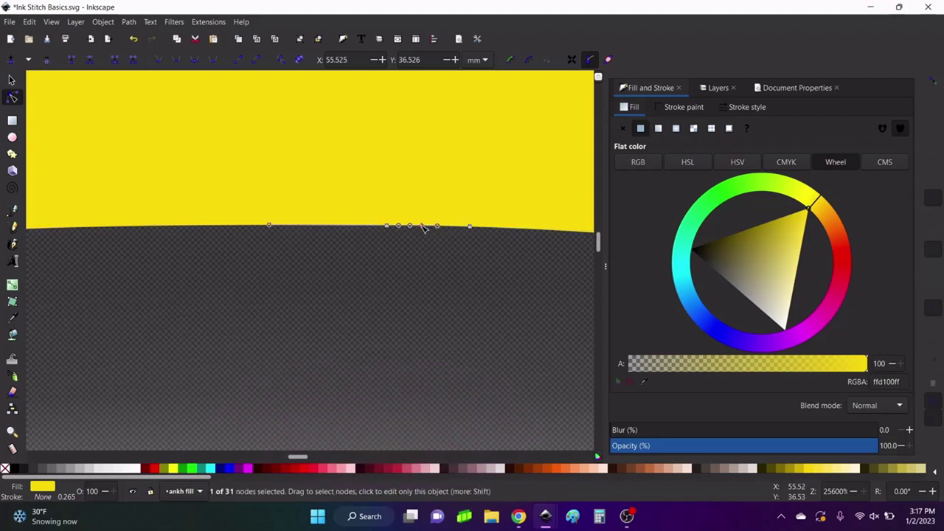
Step: Delete a stray edge node, leaving the ankh path with 30 nodes
click(435, 261)
click(418, 227)
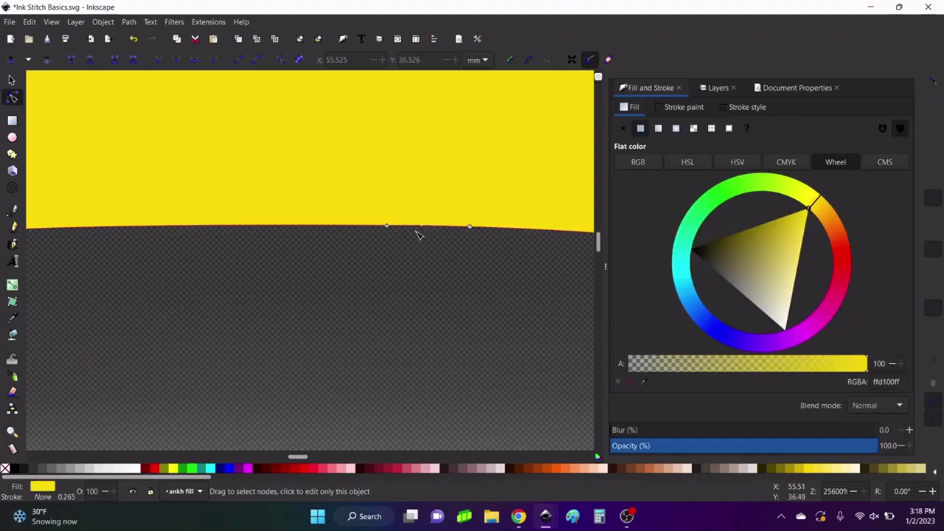
click(423, 226)
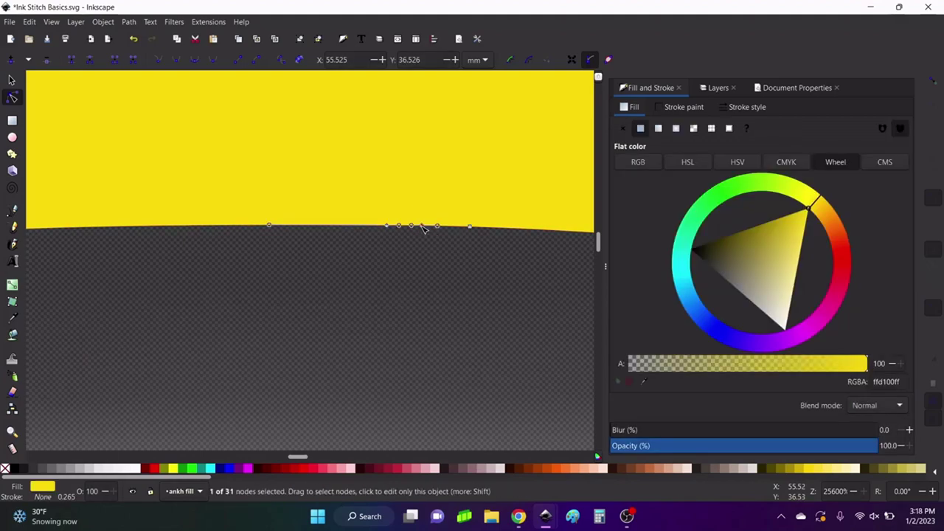
click(434, 261)
click(421, 226)
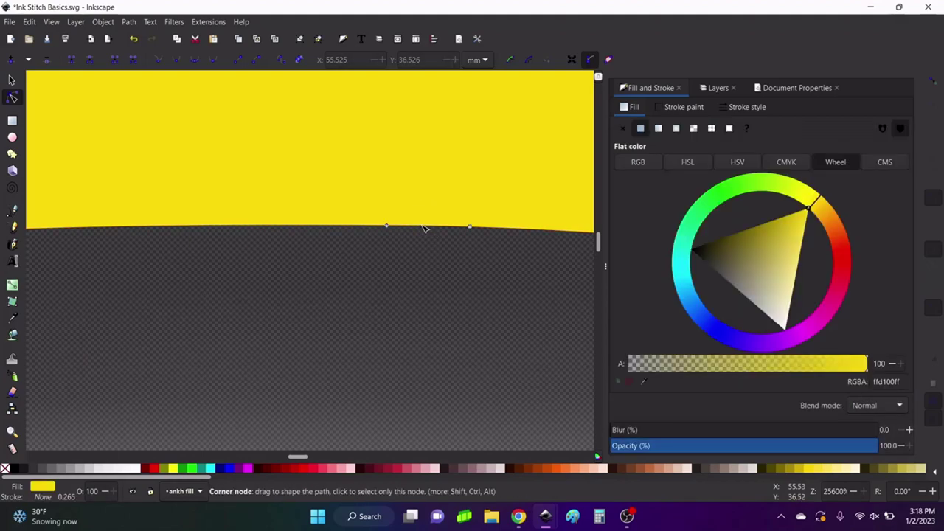
click(422, 227)
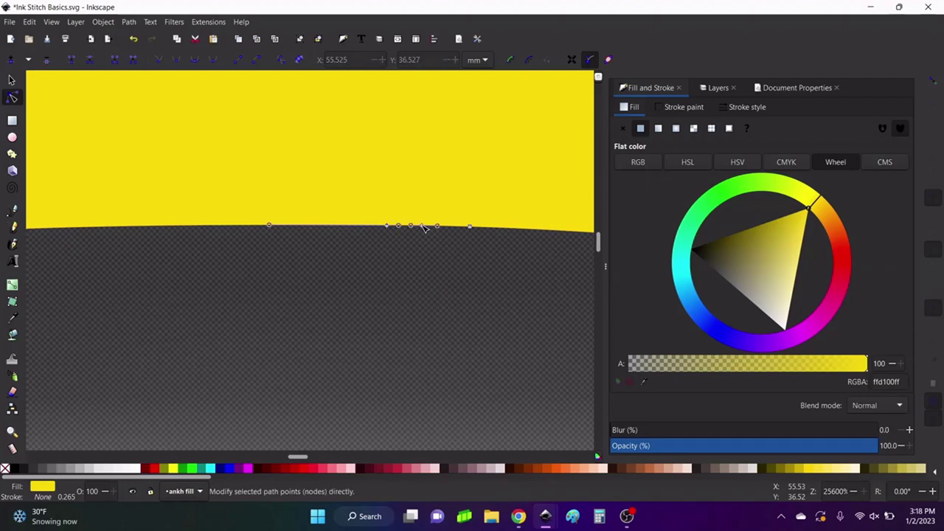
key(Delete)
ctrl+scroll(420, 252, down, 11)
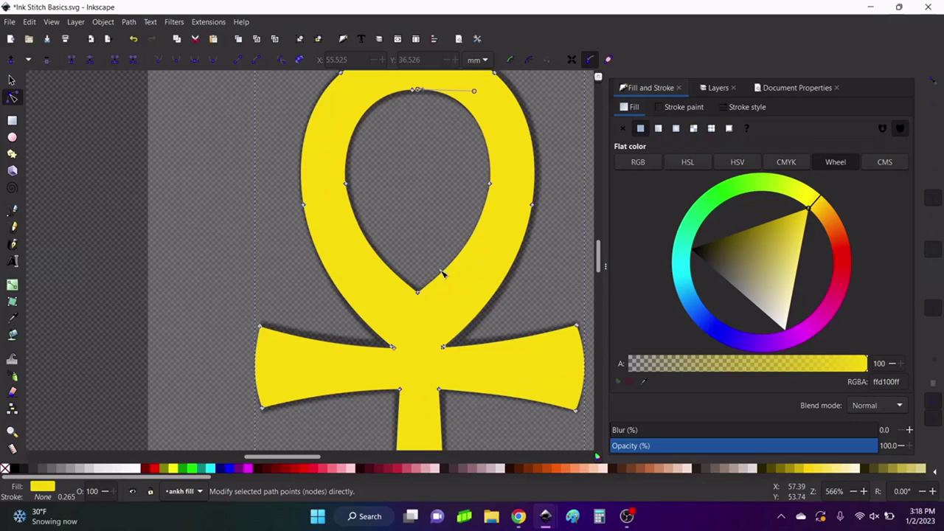
scroll(442, 273, down, 3)
scroll(506, 383, down, 6)
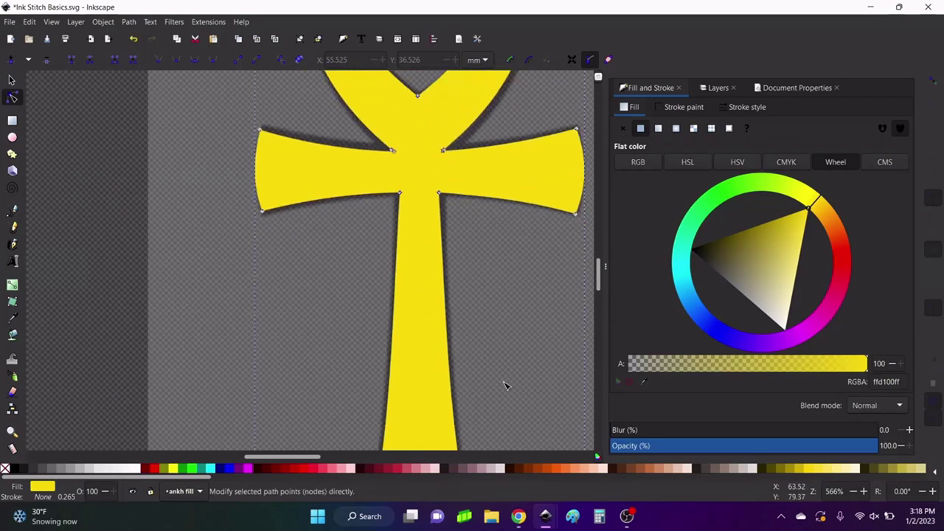
ctrl+scroll(495, 332, down, 2)
scroll(526, 290, right, 4)
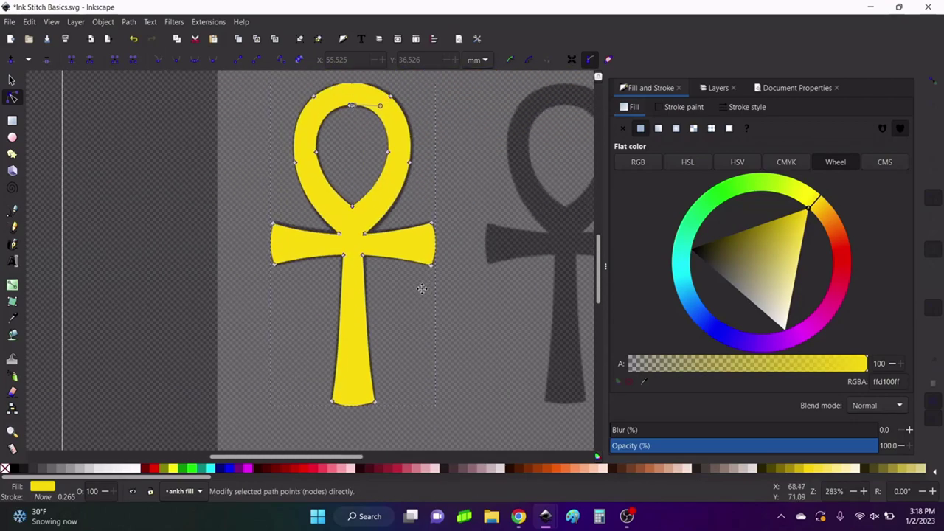
Step: Move the ankh over its source image and hide the image 1 layer
click(12, 79)
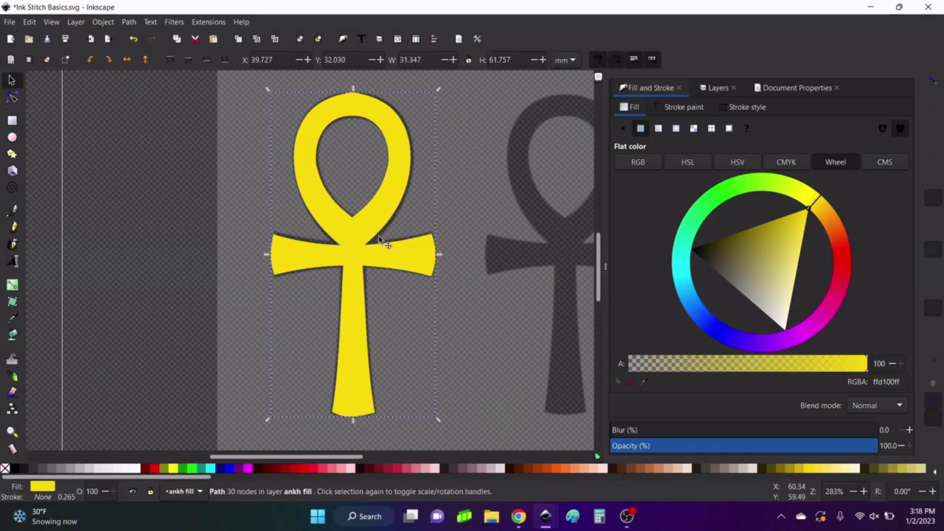
drag(382, 240, 359, 238)
click(712, 88)
click(617, 118)
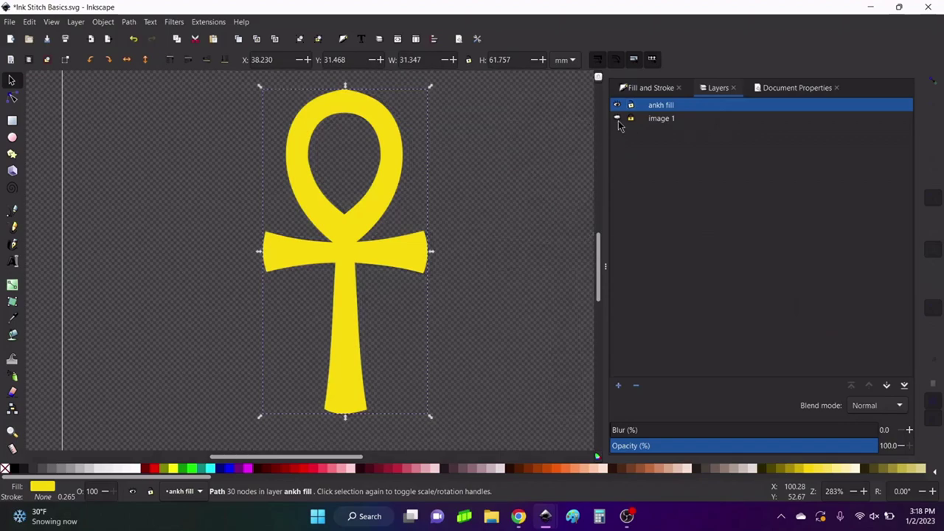
Step: Save the file, copy the ankh, and lock the ankh fill layer
click(10, 21)
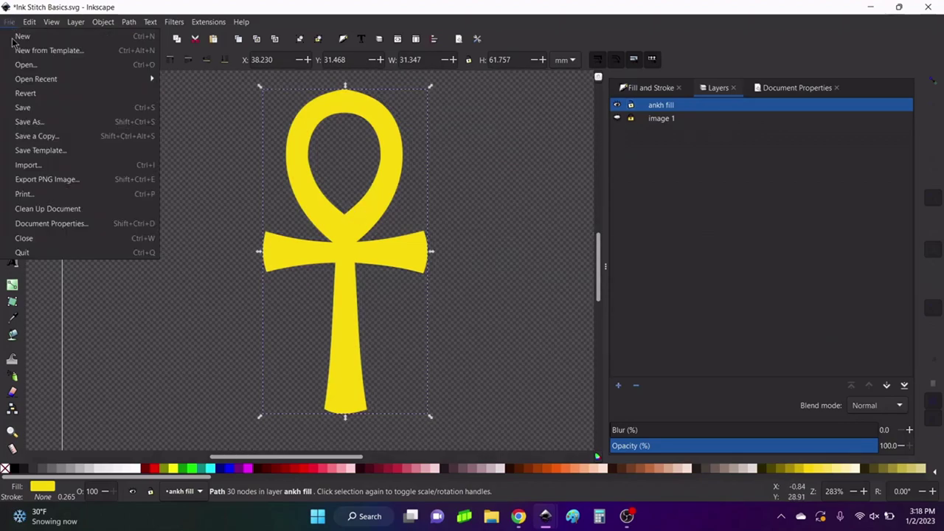
click(22, 107)
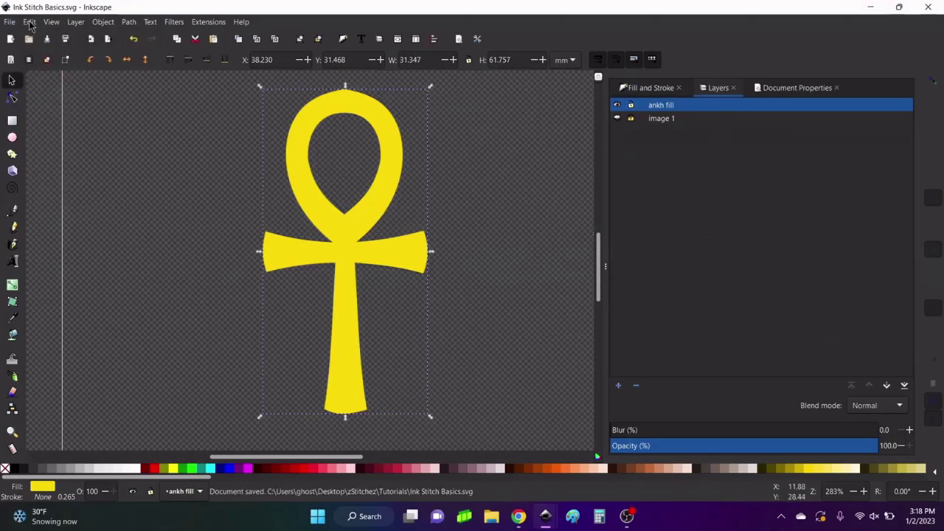
click(30, 22)
click(44, 92)
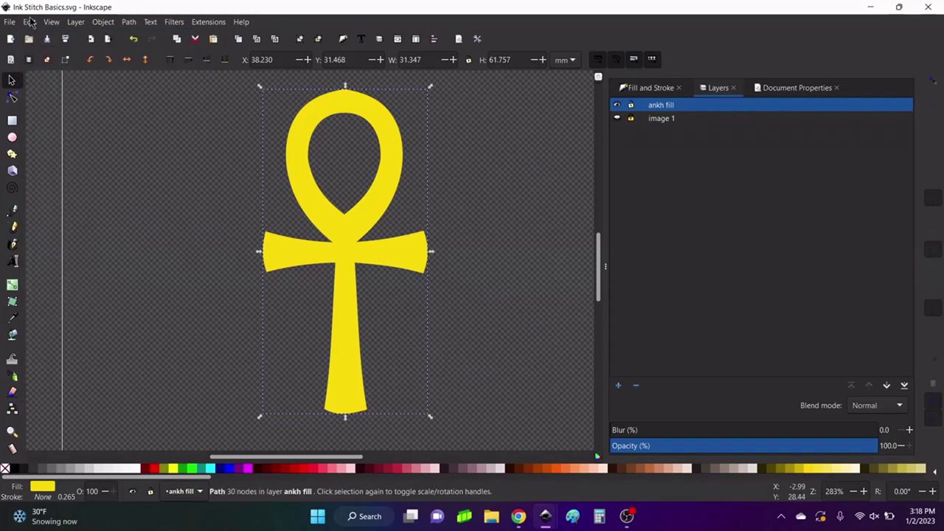
click(30, 22)
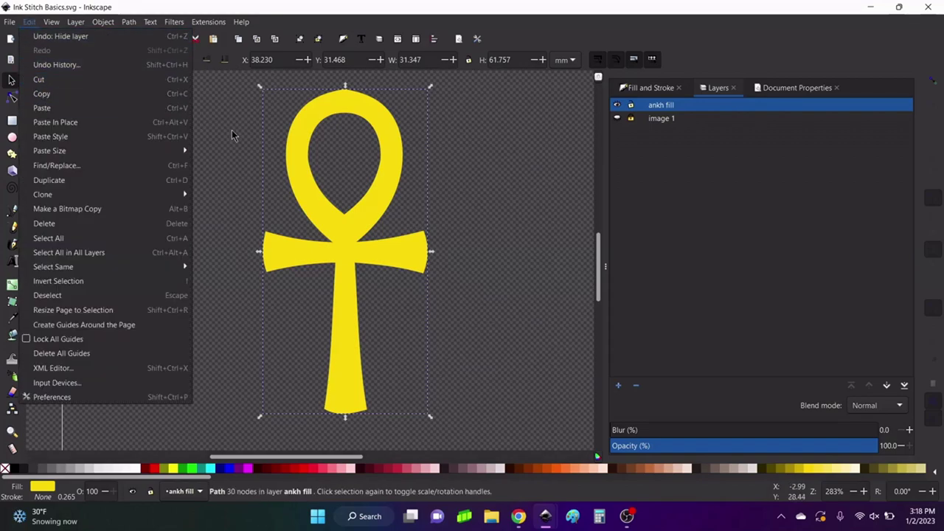
click(61, 94)
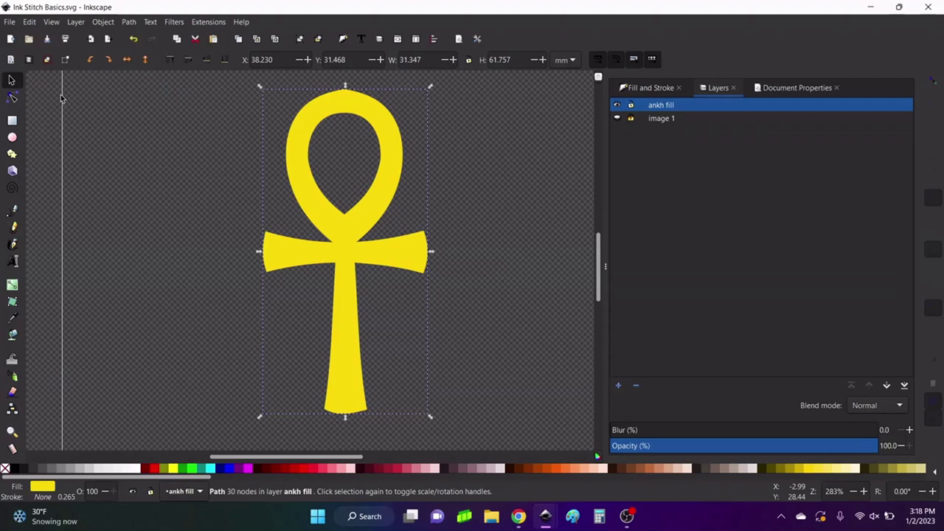
click(631, 105)
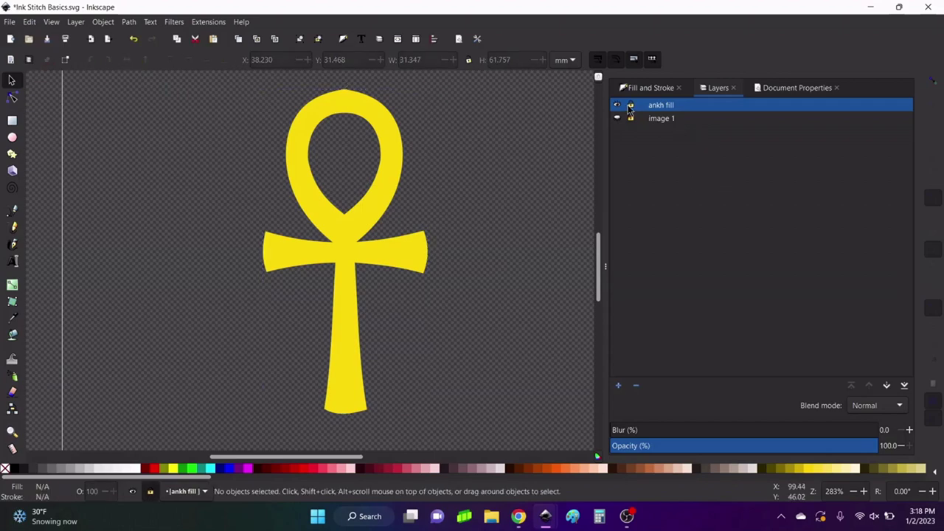
Step: Create a new layer named 'ankh outline 1' above ankh fill
click(618, 387)
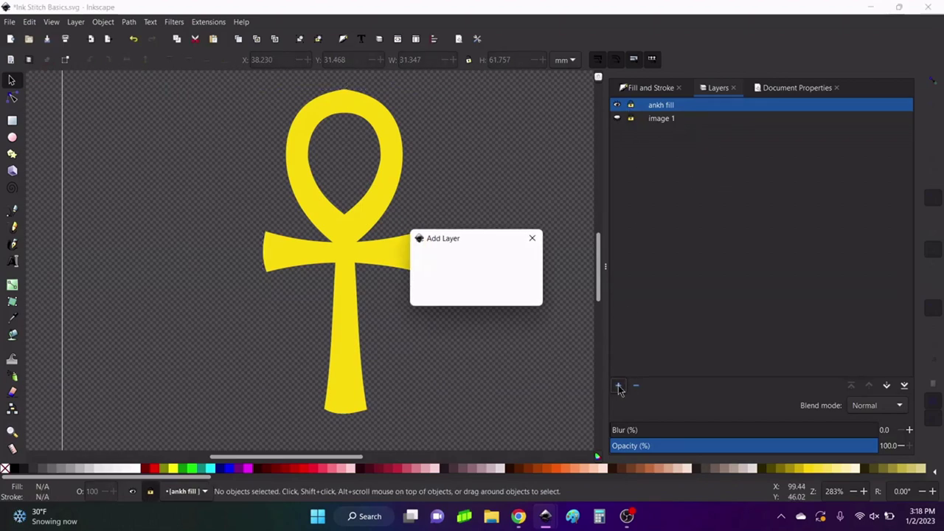
text(ankh outline 1)
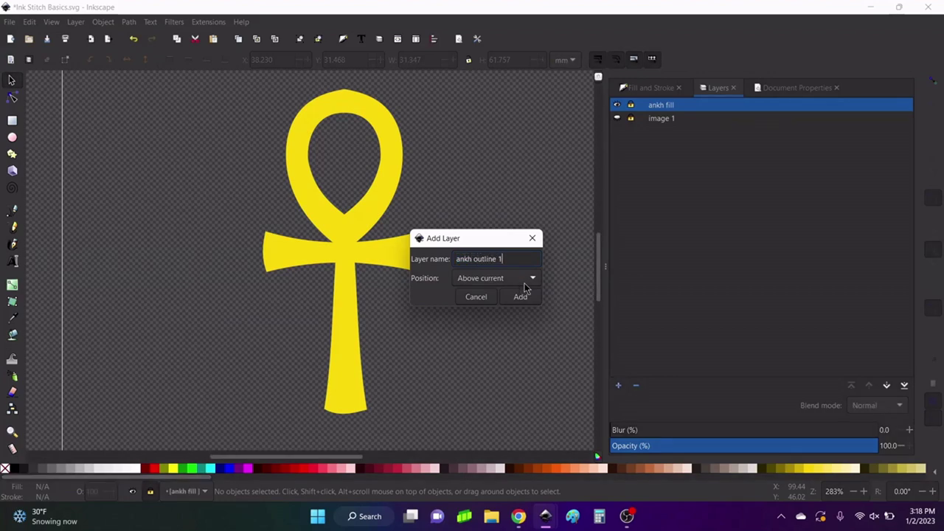
click(522, 296)
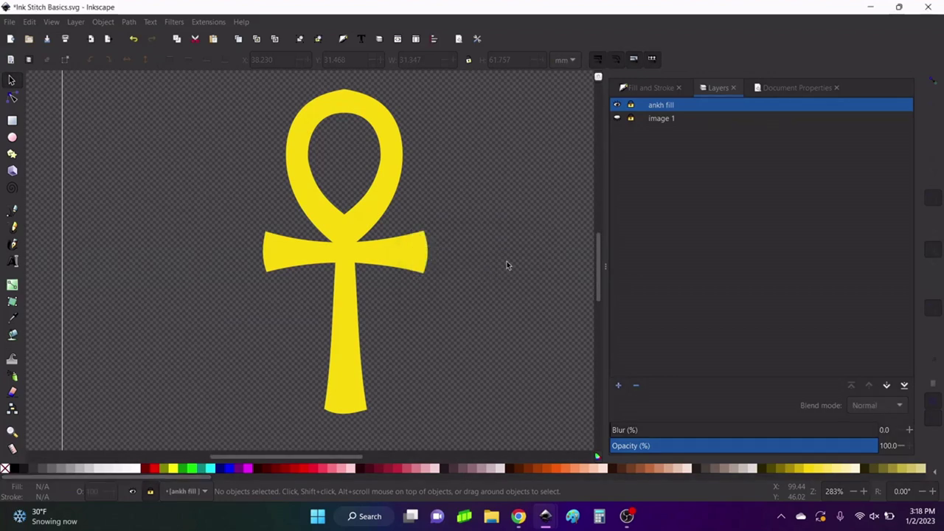
click(29, 21)
Step: Paste the ankh in place, remove its fill, and give it a flat black stroke
click(55, 120)
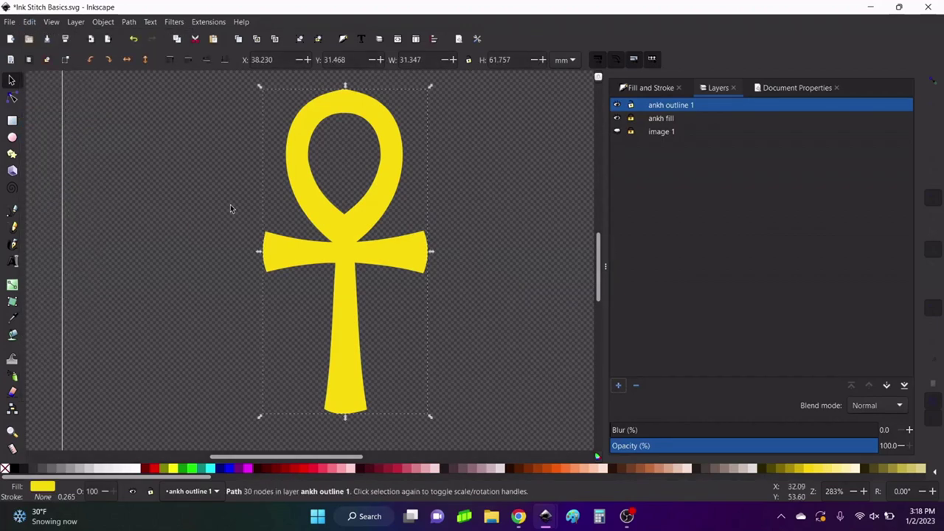
click(645, 89)
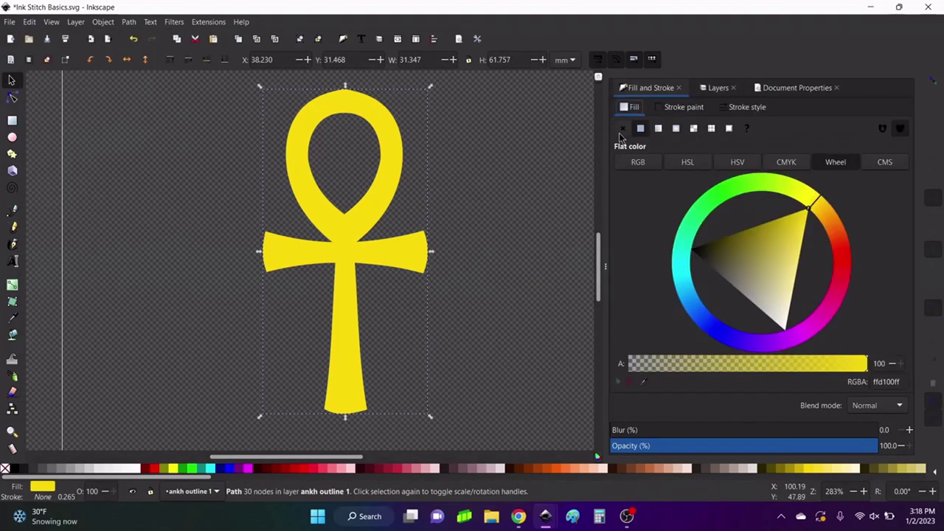
click(621, 129)
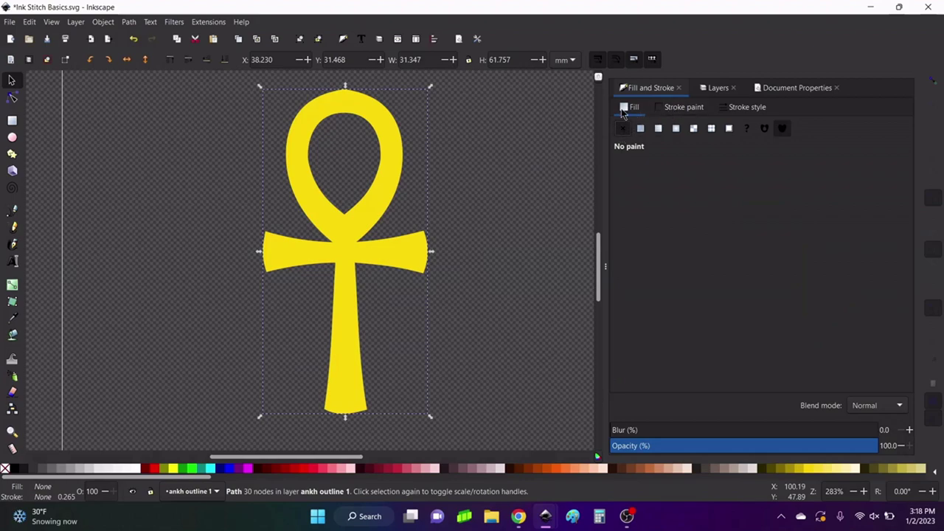
click(664, 114)
click(640, 129)
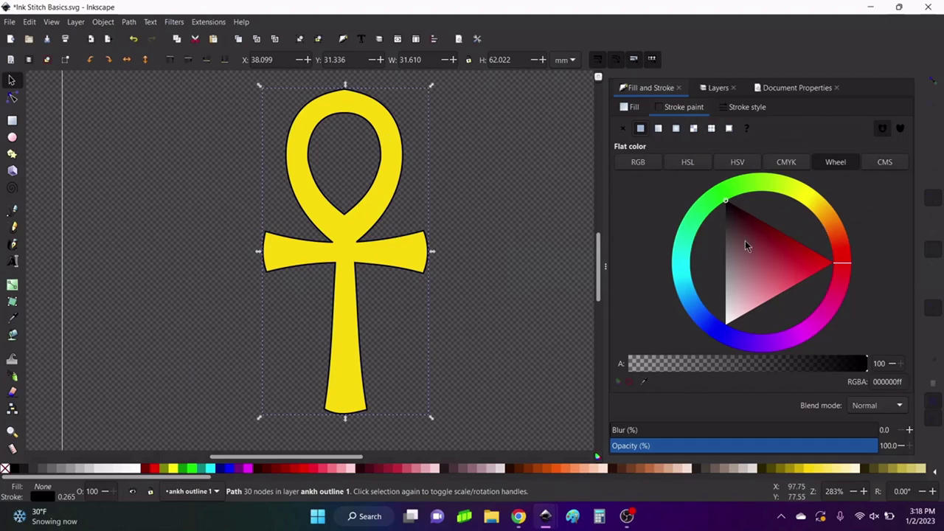
mouse_move(745, 246)
mouse_down()
mouse_move(841, 269)
mouse_move(815, 248)
mouse_move(662, 190)
mouse_up()
Step: Set the outline's stroke width to 0.050 in
click(733, 107)
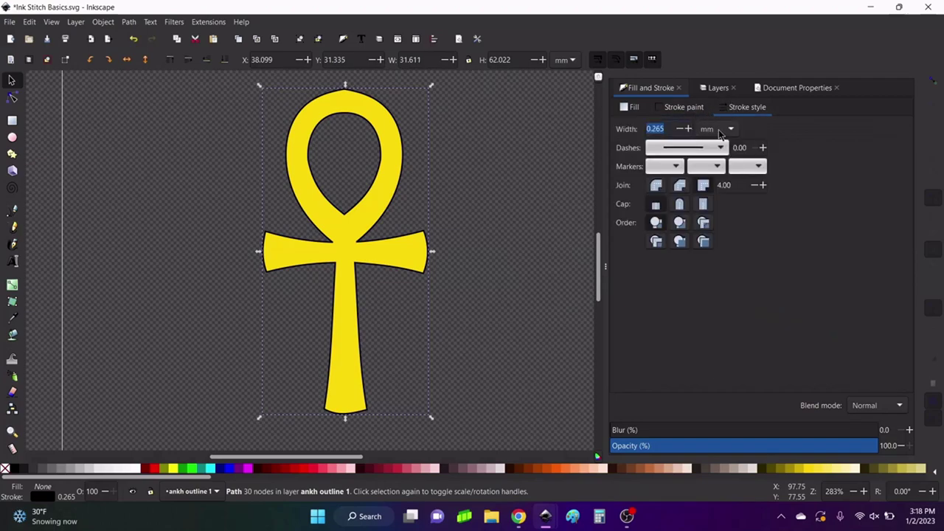
click(721, 131)
click(711, 79)
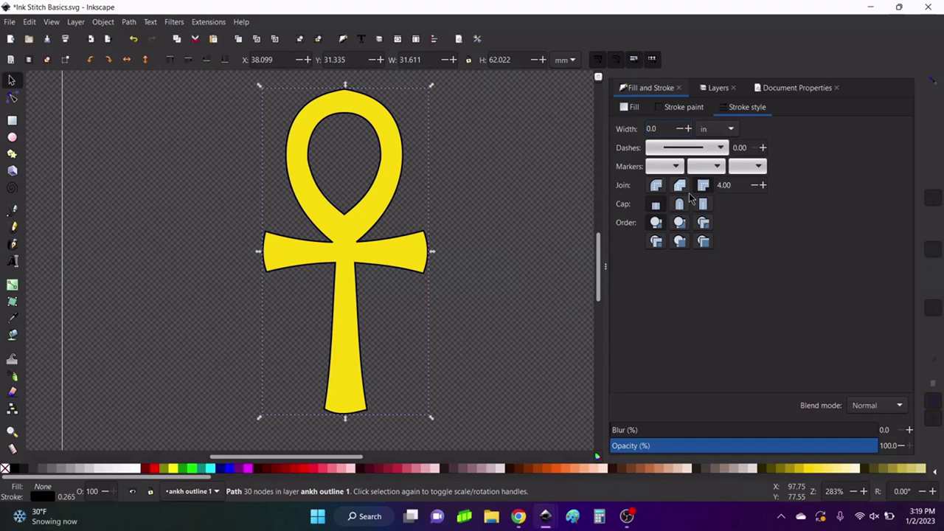
text(5)
key(Return)
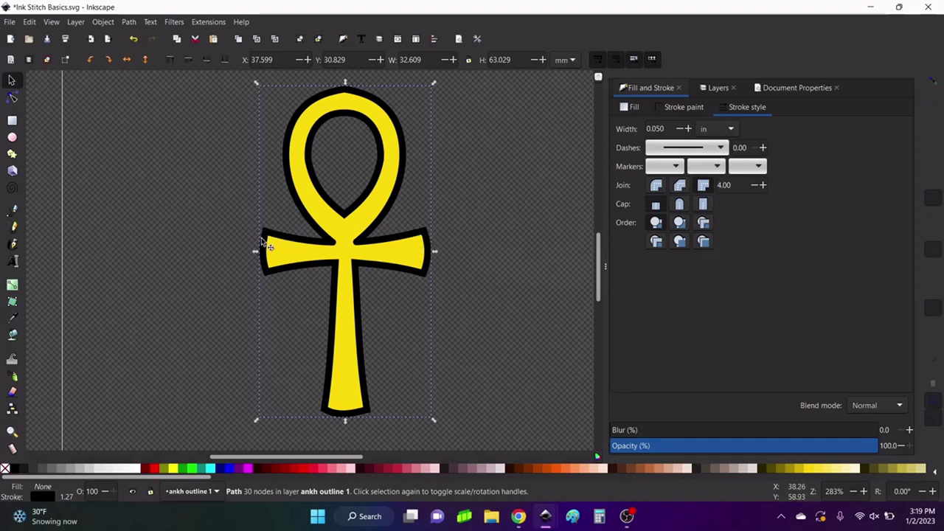
click(508, 232)
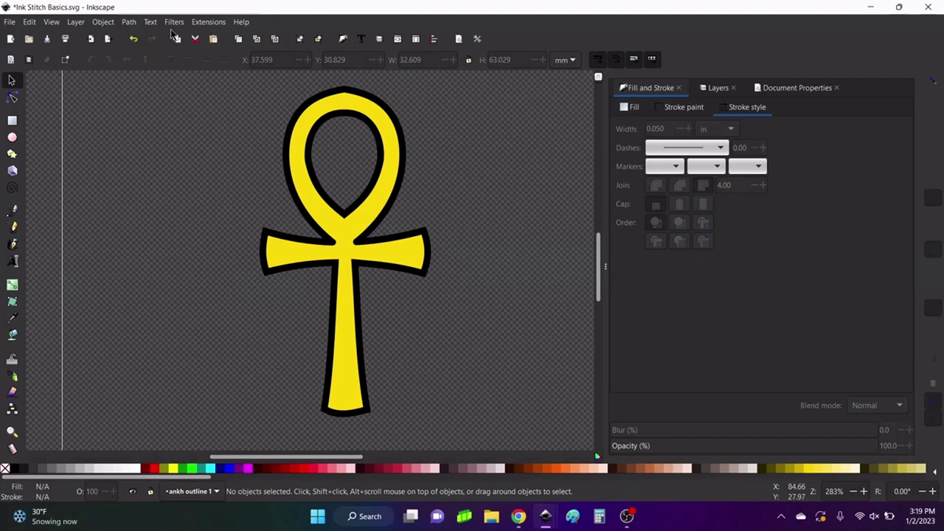
Step: Show the Layers list and run Ink/Stitch's PDF Export to generate the ankh print preview
click(708, 88)
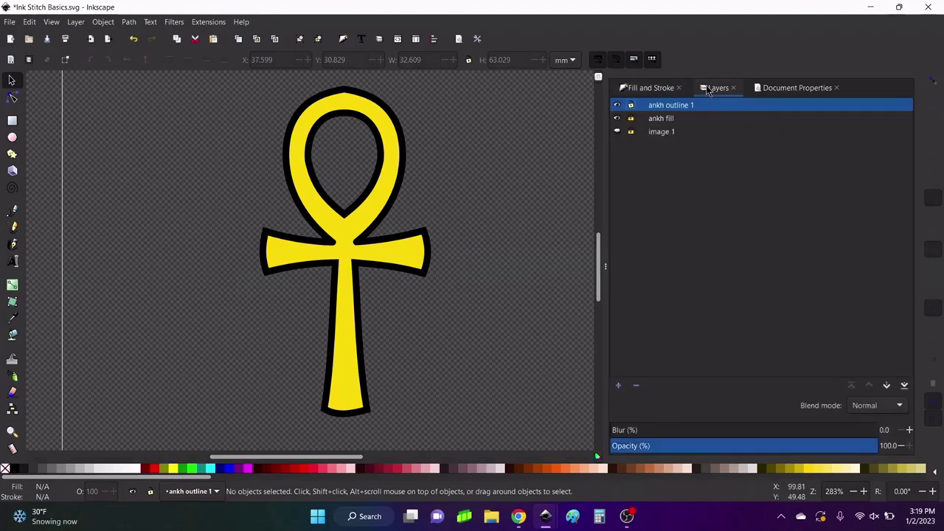
click(207, 22)
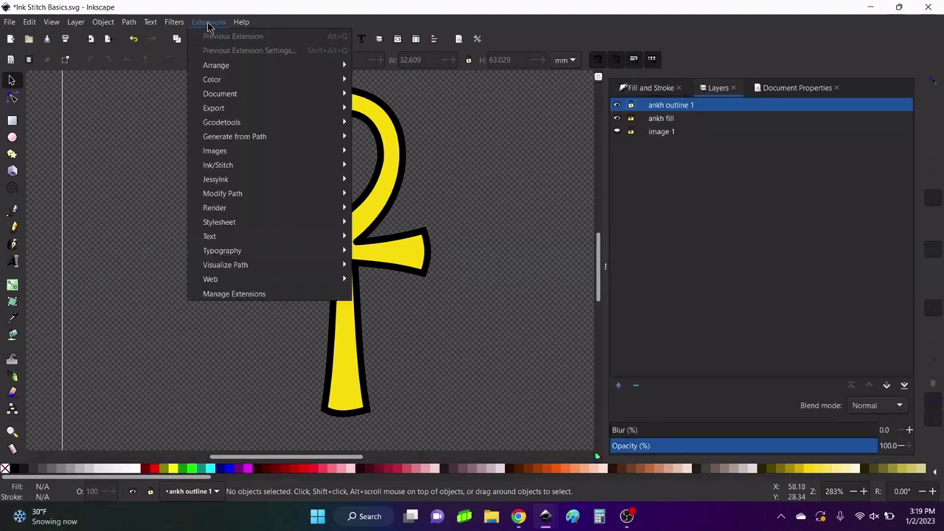
mouse_move(244, 165)
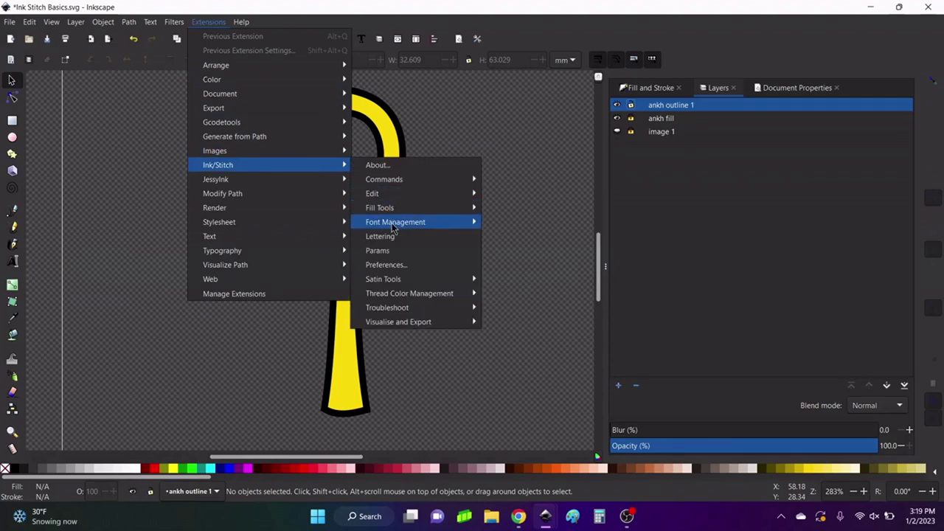
mouse_move(416, 327)
click(509, 333)
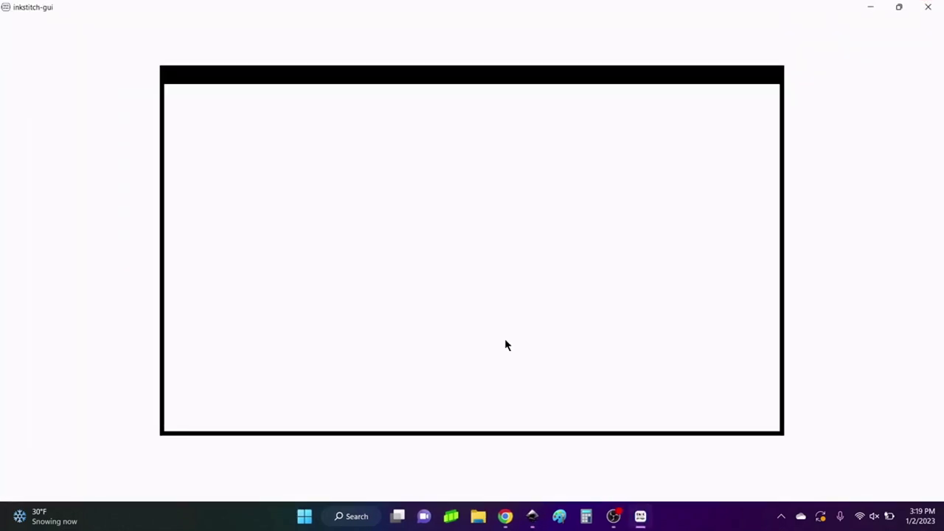
Step: Set the print preview to 100% and zoom in and out on the ankh's 3666 stitches
scroll(483, 360, down, 2)
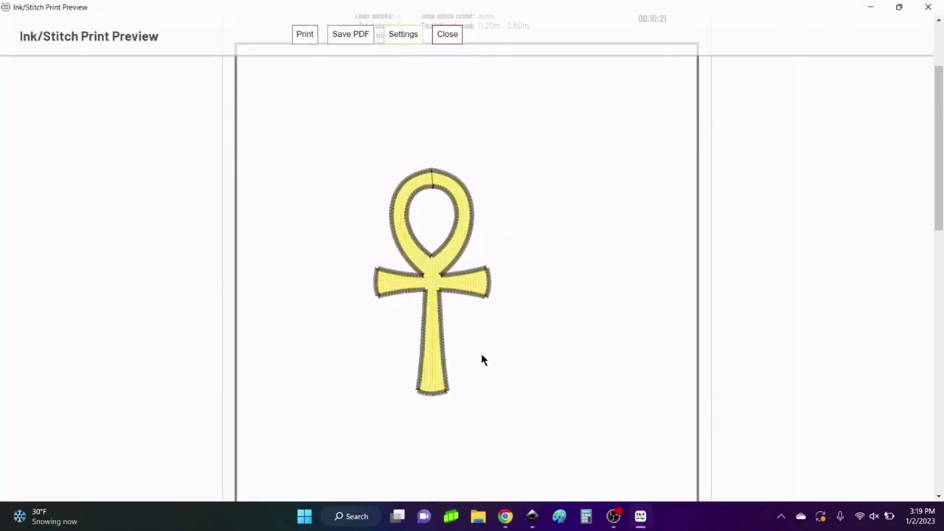
scroll(431, 368, down, 1)
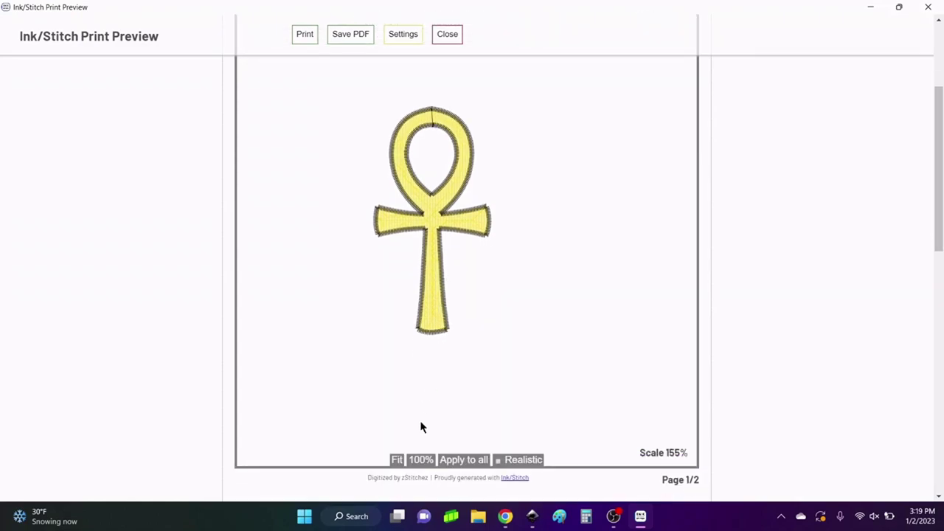
click(422, 460)
scroll(450, 242, up, 8)
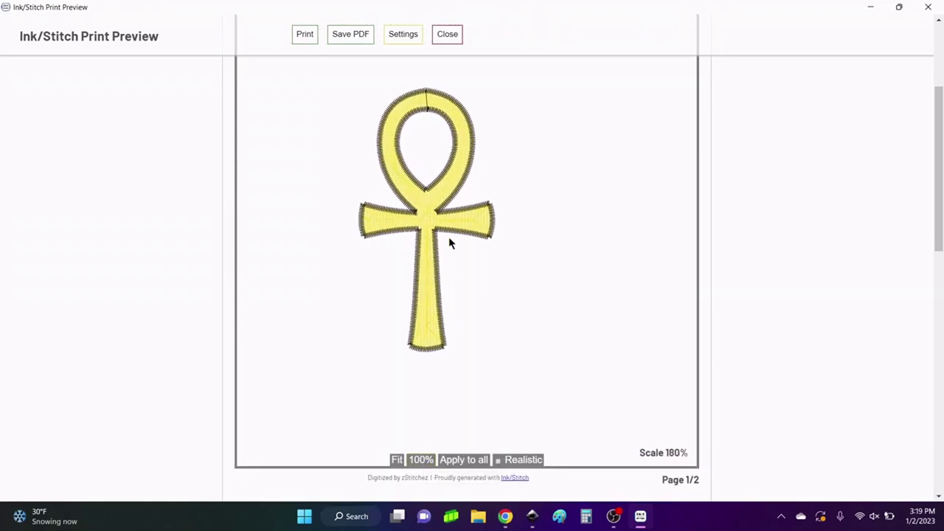
scroll(448, 243, up, 1)
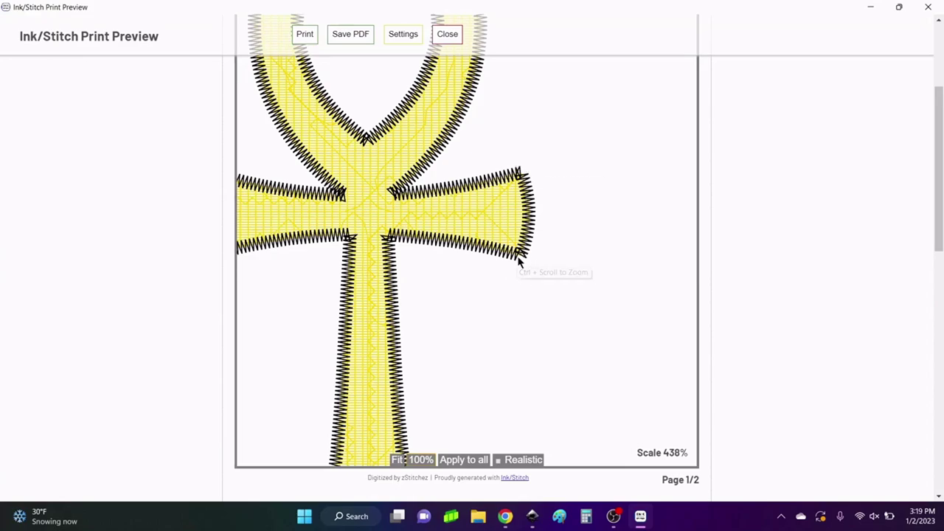
scroll(518, 258, up, 2)
scroll(380, 247, down, 3)
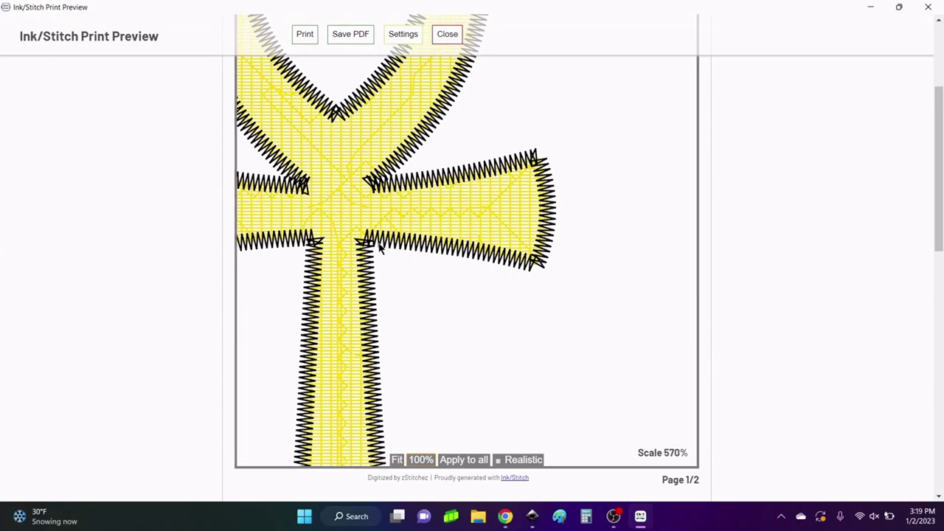
scroll(388, 243, down, 1)
scroll(447, 243, up, 3)
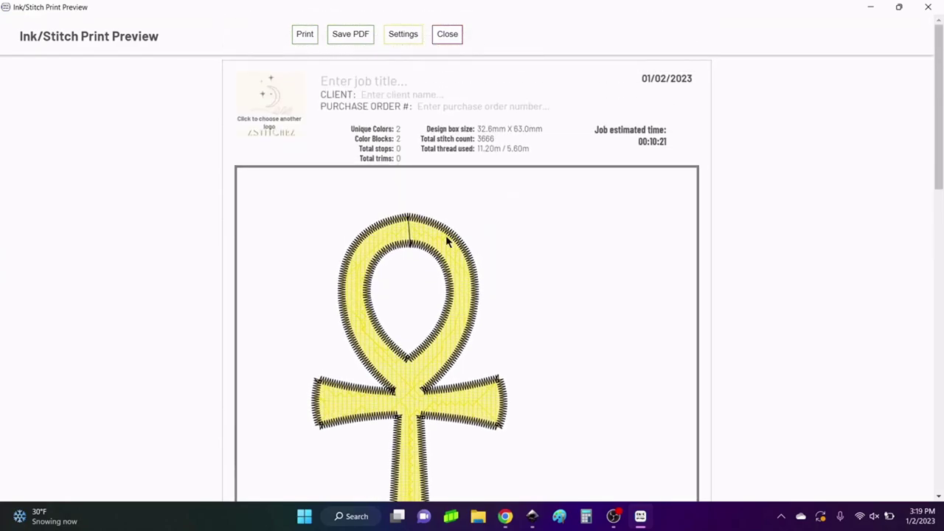
Step: Close the preview, lock the ankh fill layer, and select the black ankh outline
click(447, 34)
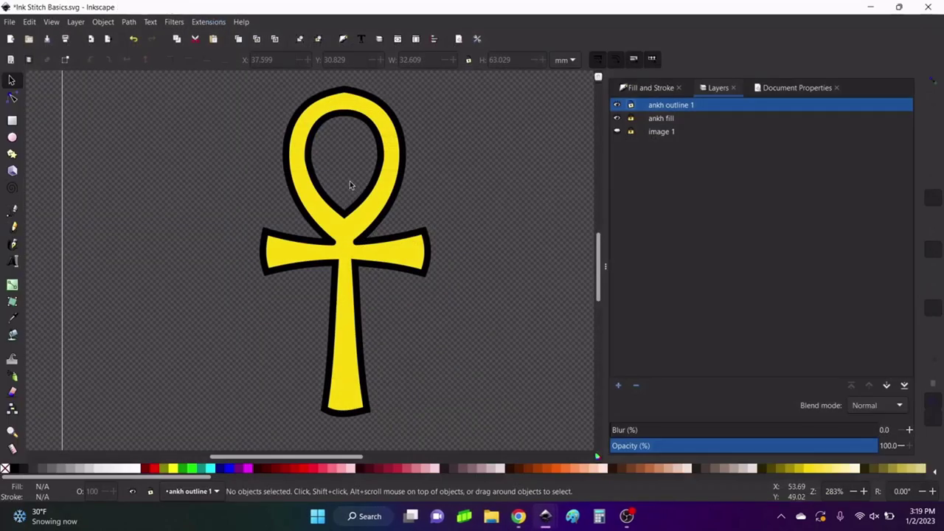
click(631, 118)
click(375, 126)
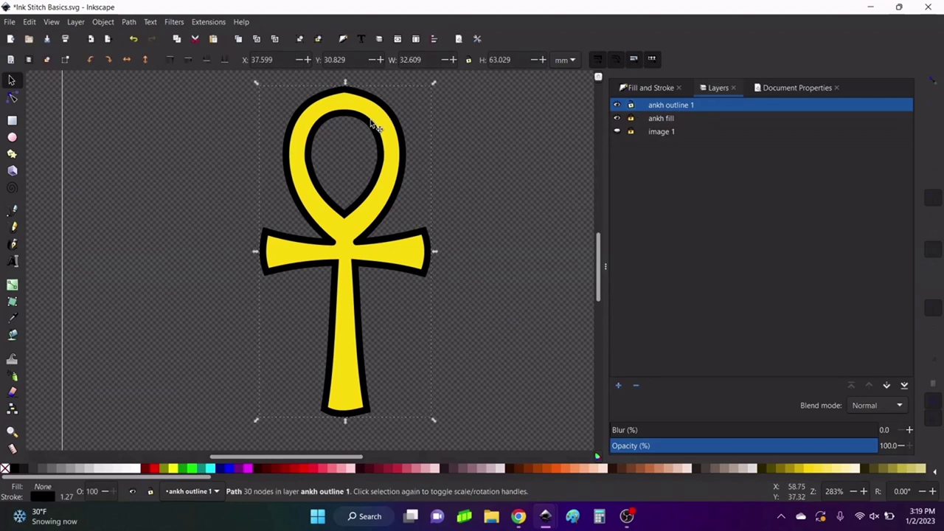
drag(381, 135, 289, 176)
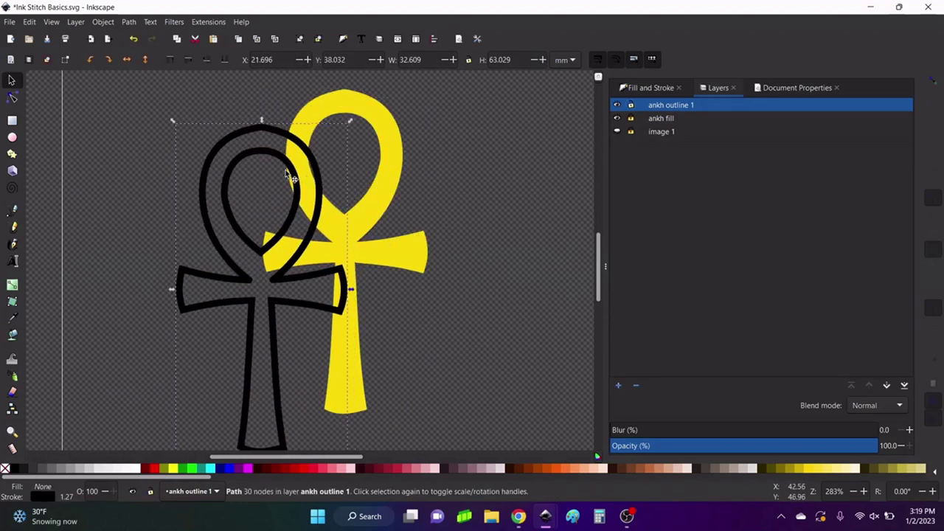
key(ctrl+z)
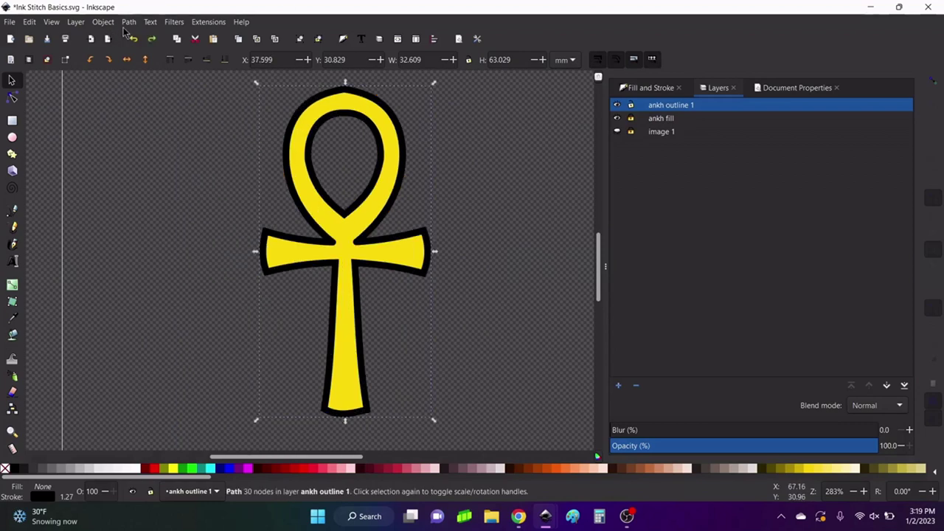
Step: Convert the ankh outline into a satin column with Ink/Stitch's Convert Line to Satin
click(217, 25)
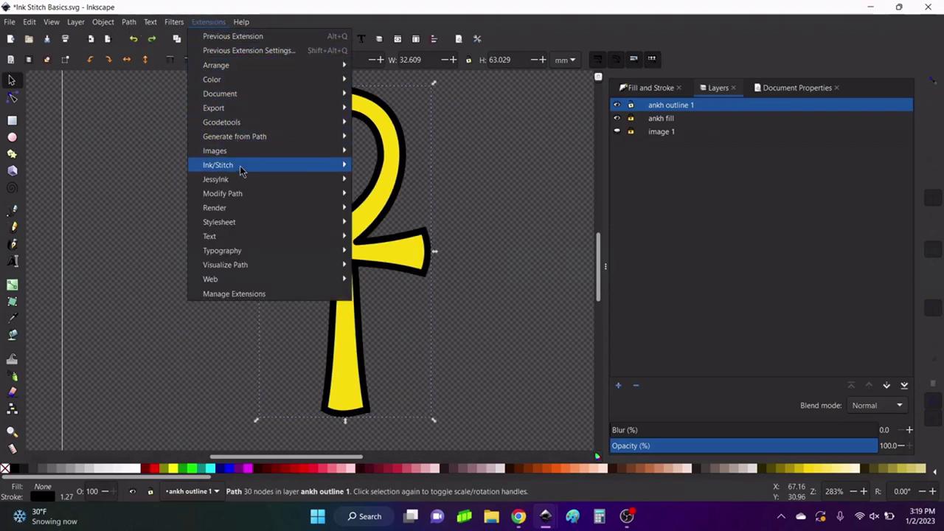
mouse_move(243, 168)
mouse_move(403, 284)
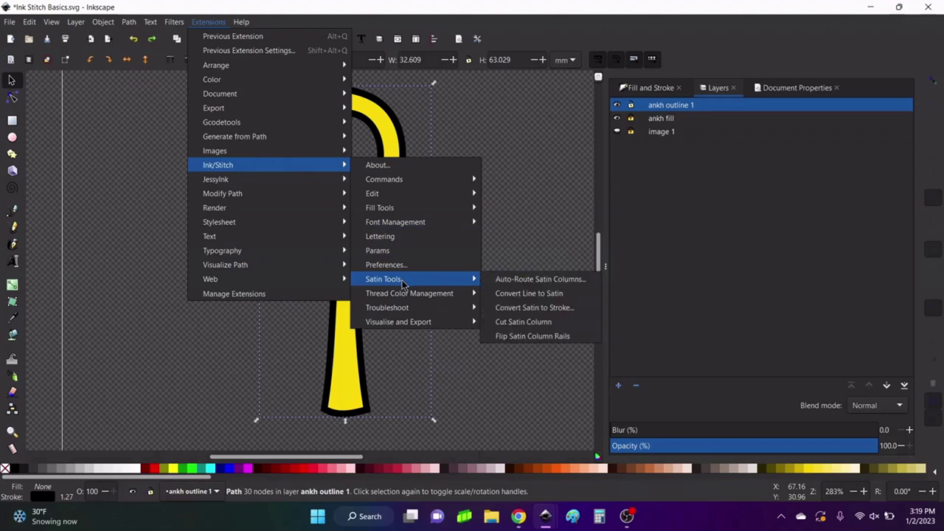
click(526, 295)
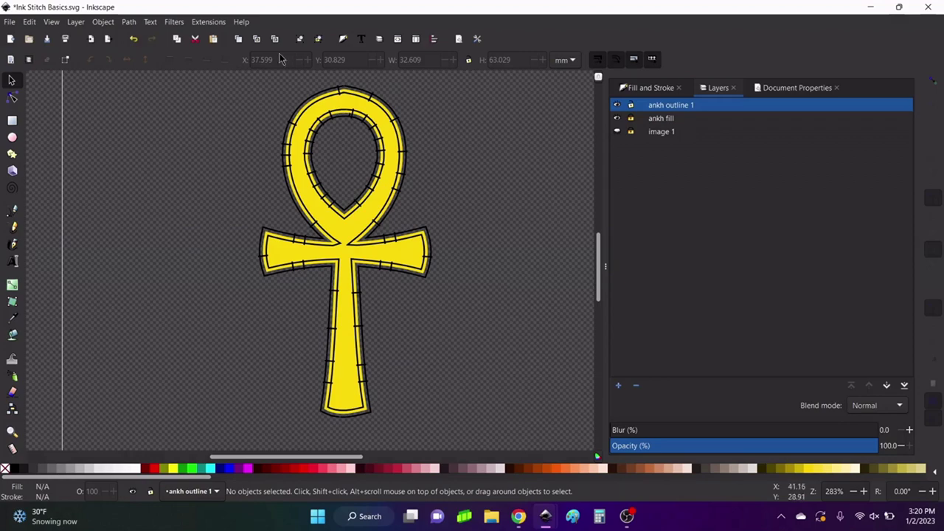
click(201, 25)
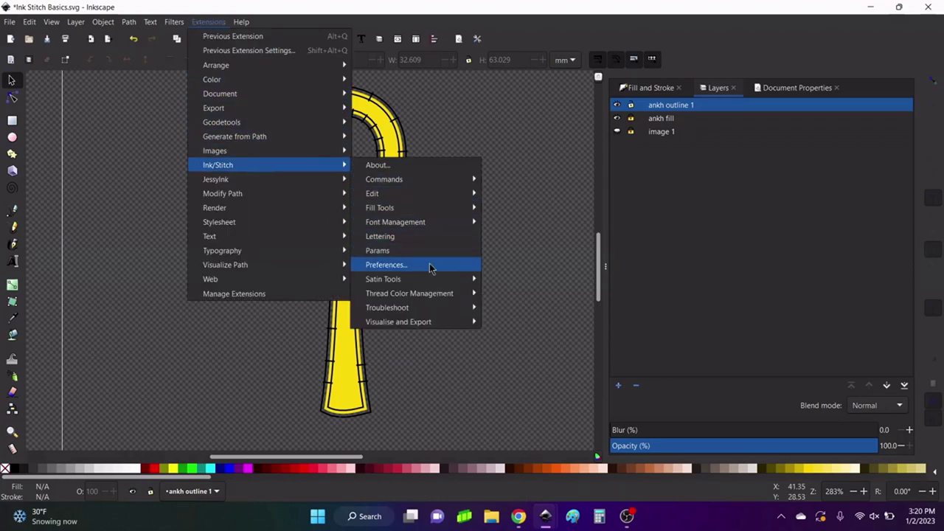
Step: Regenerate the PDF print preview, view the satin-outlined ankh at 100% size, then close it
mouse_move(433, 322)
click(498, 332)
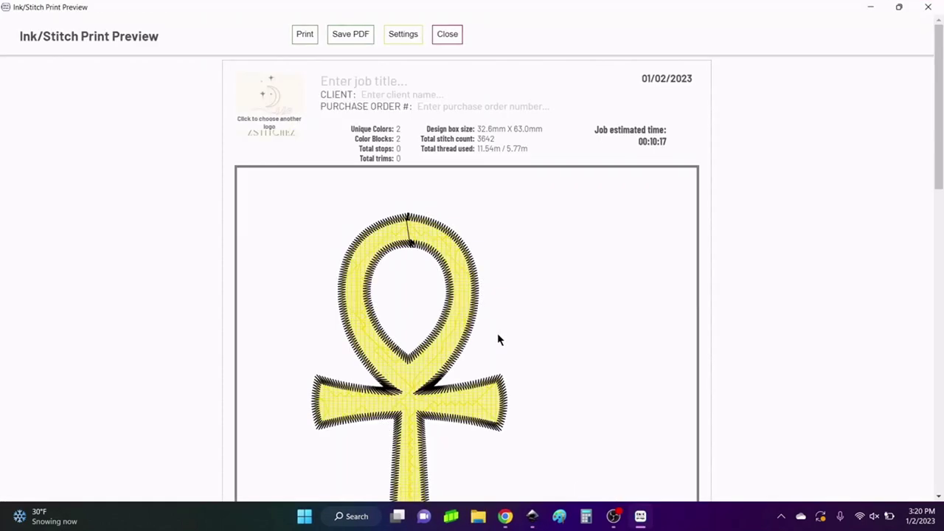
scroll(497, 332, down, 2)
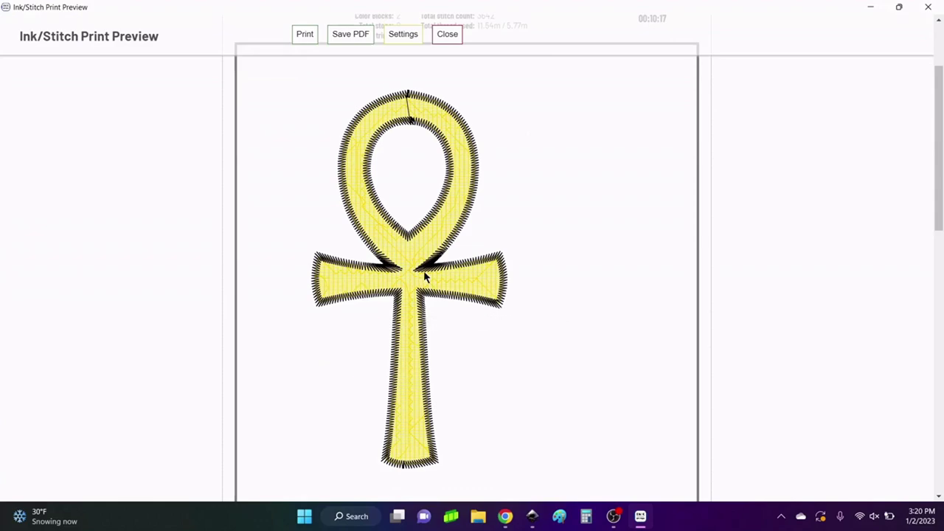
scroll(527, 350, down, 2)
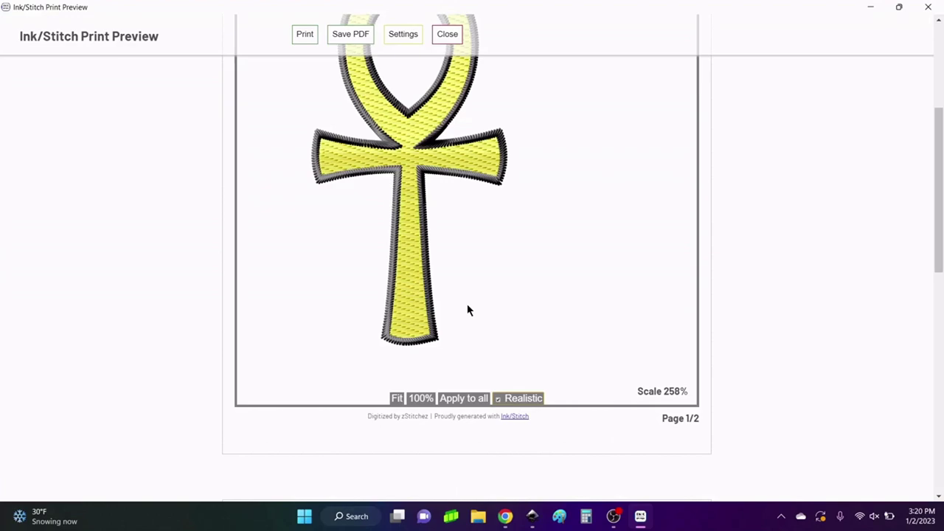
scroll(467, 310, up, 2)
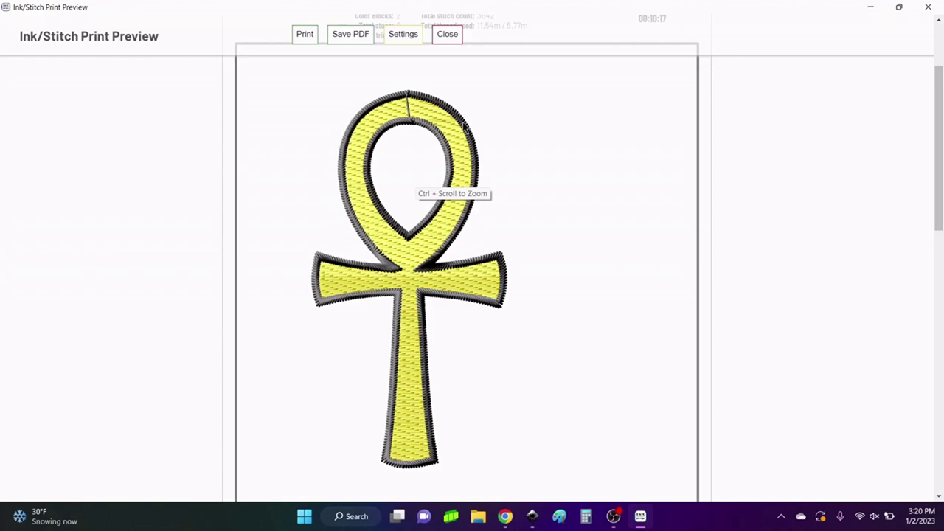
scroll(453, 457, down, 1)
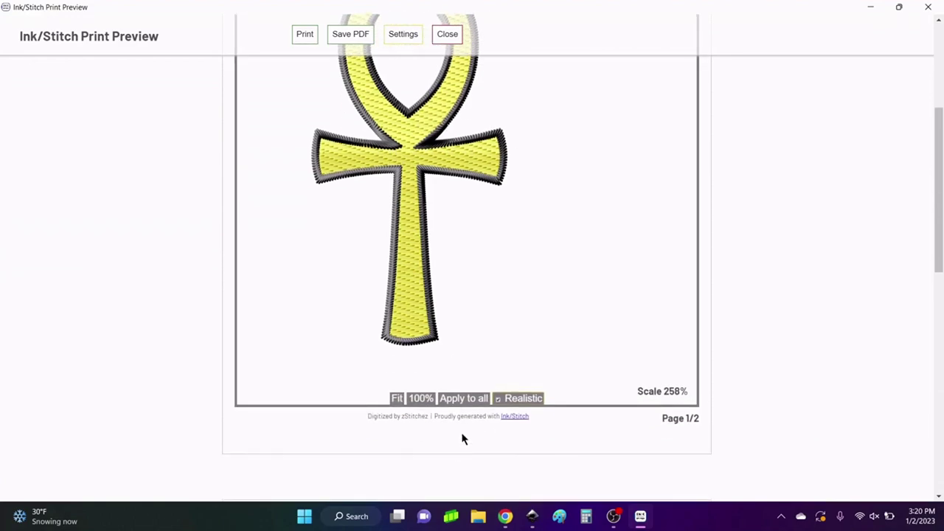
click(420, 459)
scroll(505, 399, up, 2)
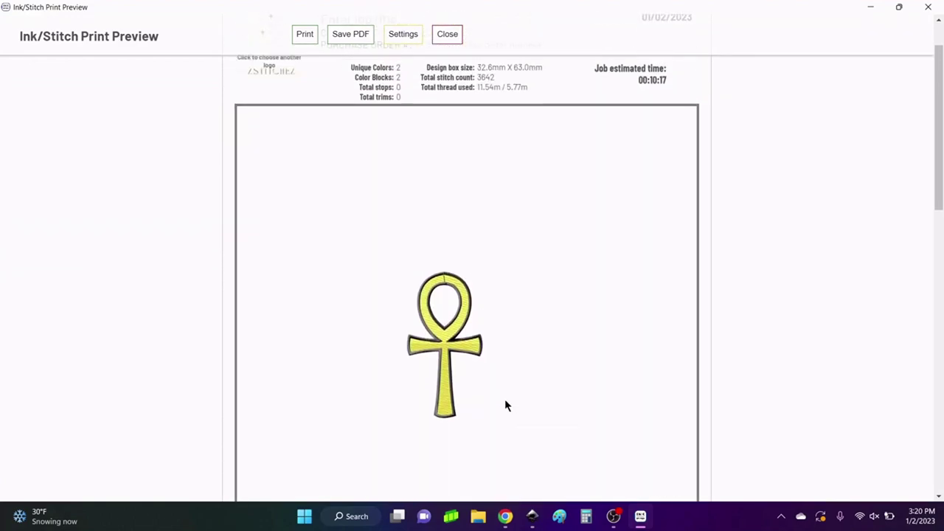
click(447, 35)
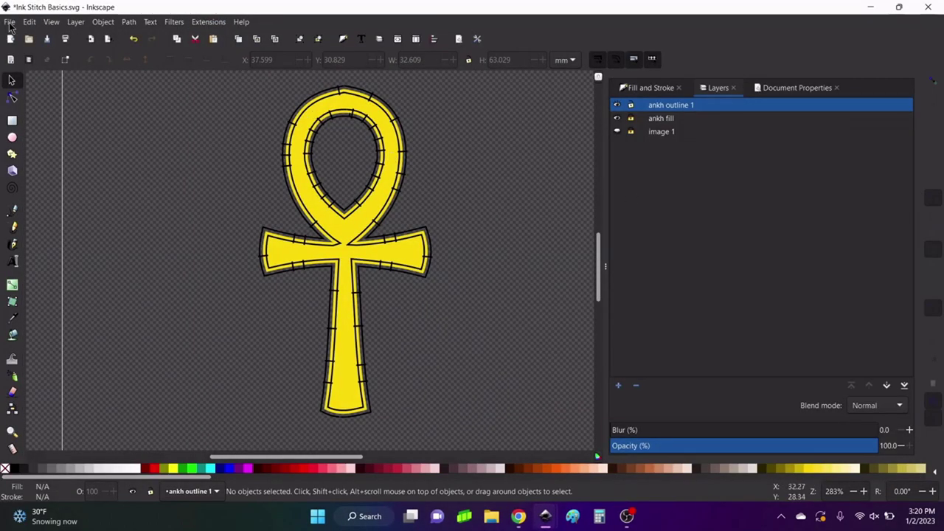
Step: Save the ankh document and lock the image 1 layer
click(9, 22)
click(22, 101)
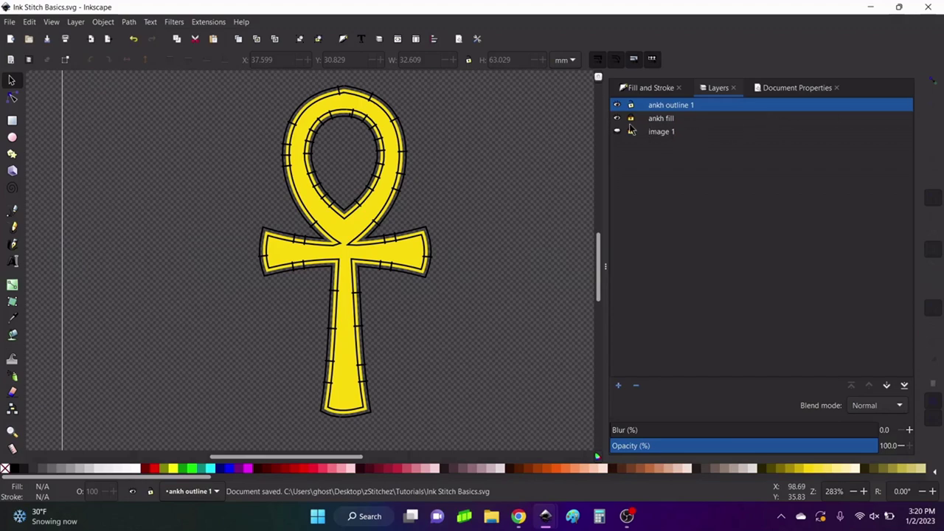
click(630, 131)
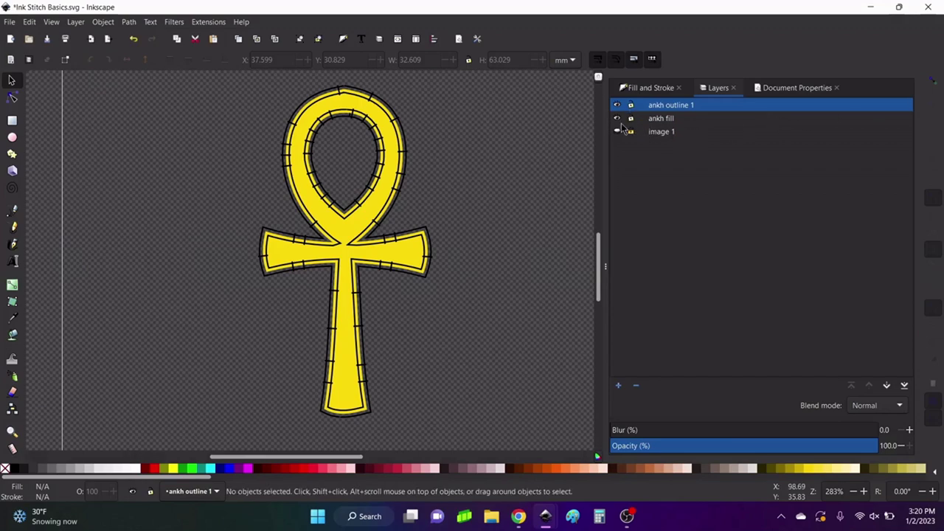
Step: Rubber-band select all the ankh paths and bring up the save-as window
scroll(351, 183, down, 4)
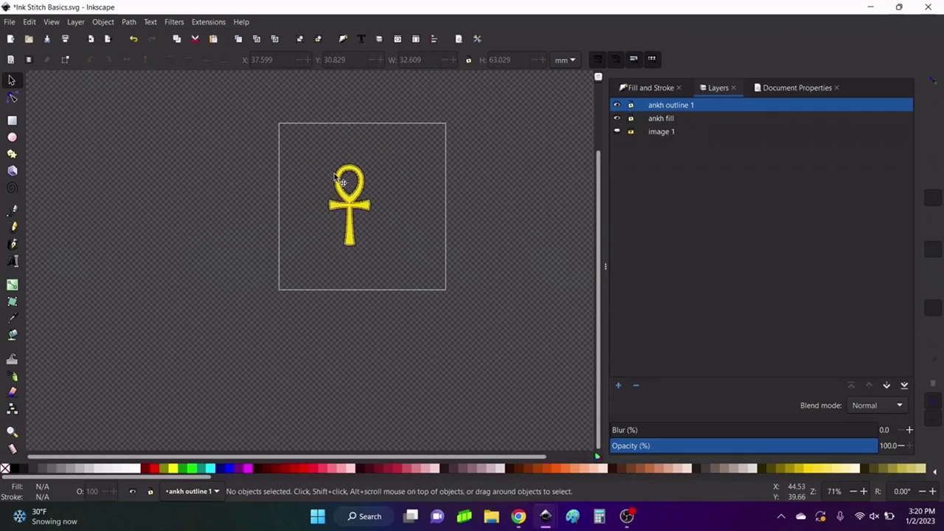
scroll(338, 201, up, 1)
drag(300, 131, 493, 322)
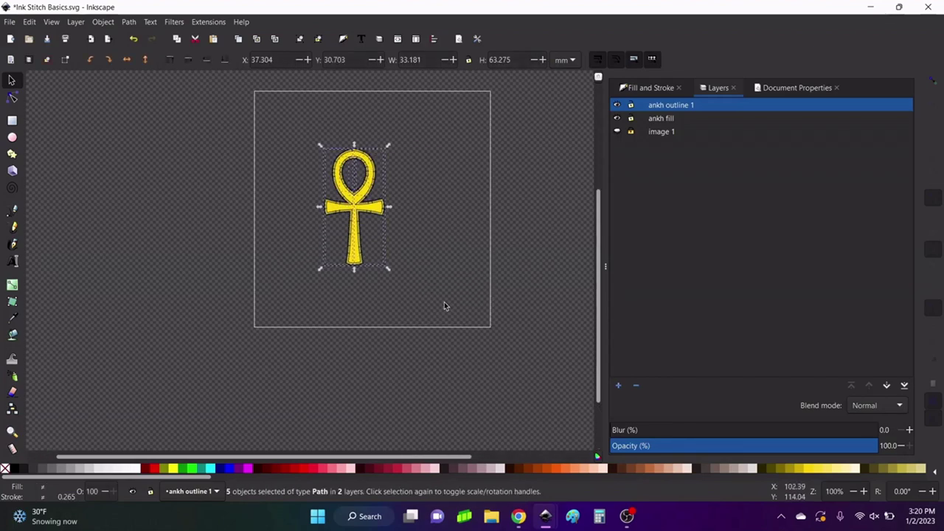
key(ctrl+shift+p)
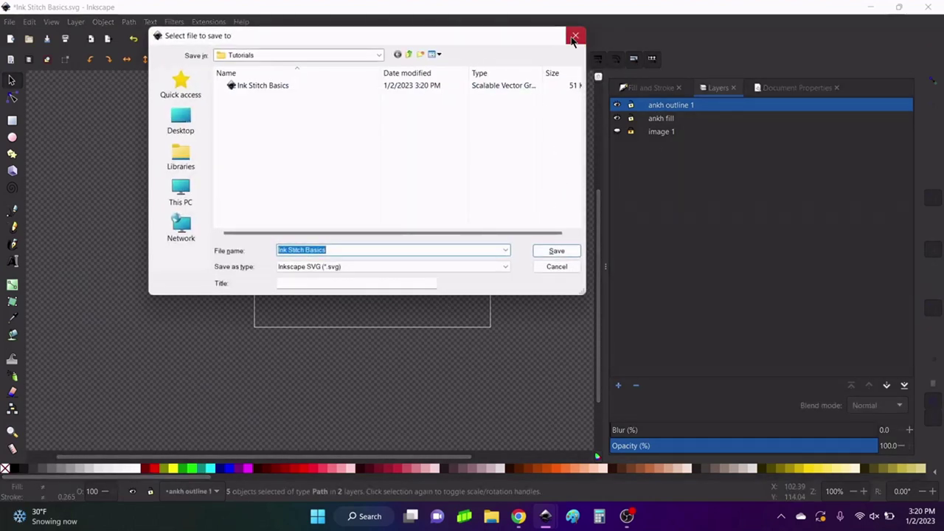
Step: Dismiss the stray save windows and reopen Save As with Shift+Ctrl+S
click(574, 36)
click(10, 21)
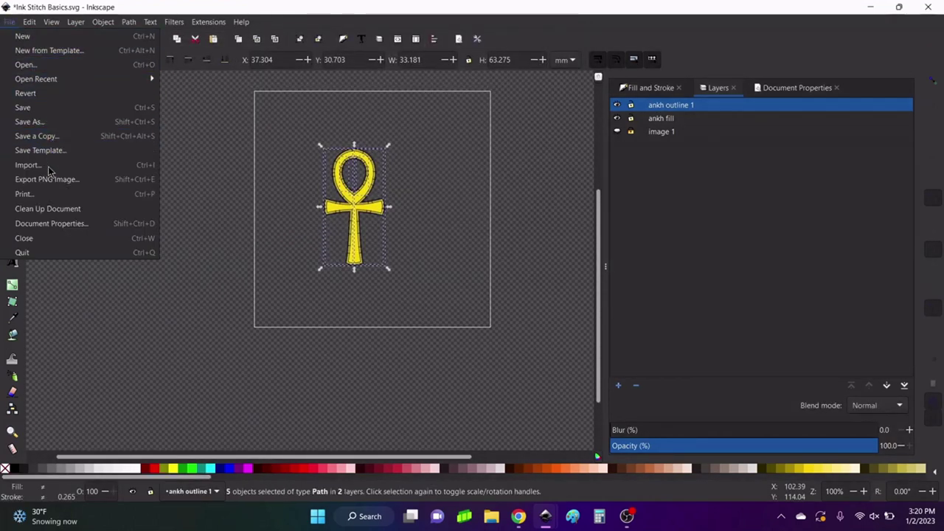
click(57, 121)
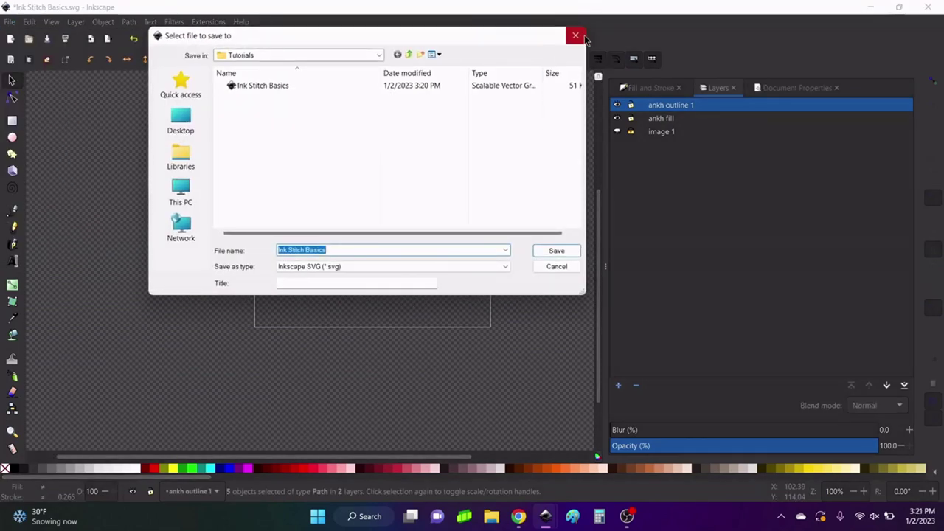
click(575, 37)
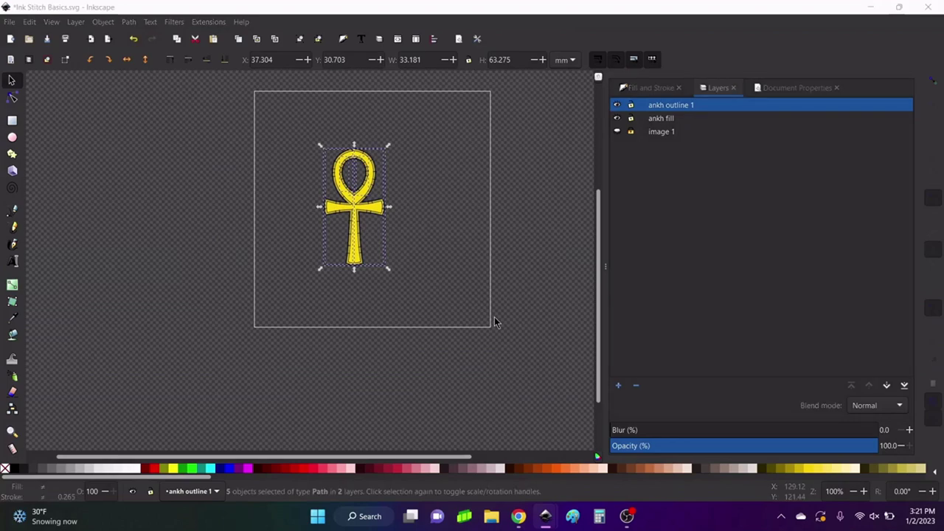
key(ctrl+shift+s)
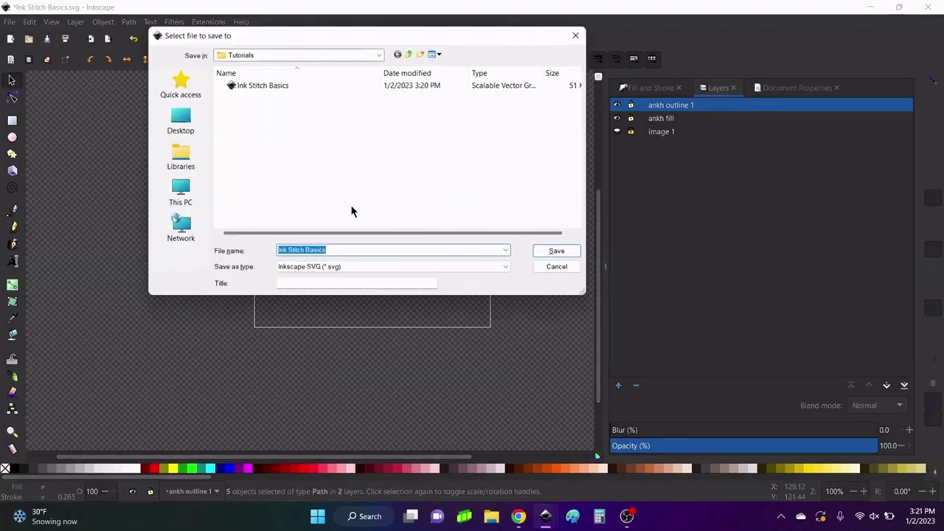
Step: Save as 'Ink Stitch Basics file 1 ankh test' in Brother Embroidery Format (.pes), then deselect
click(345, 266)
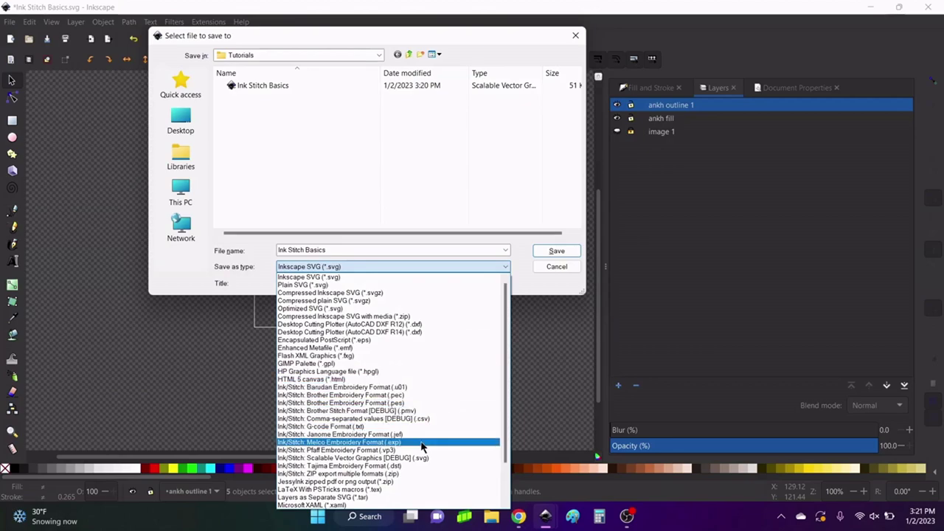
click(411, 403)
click(370, 250)
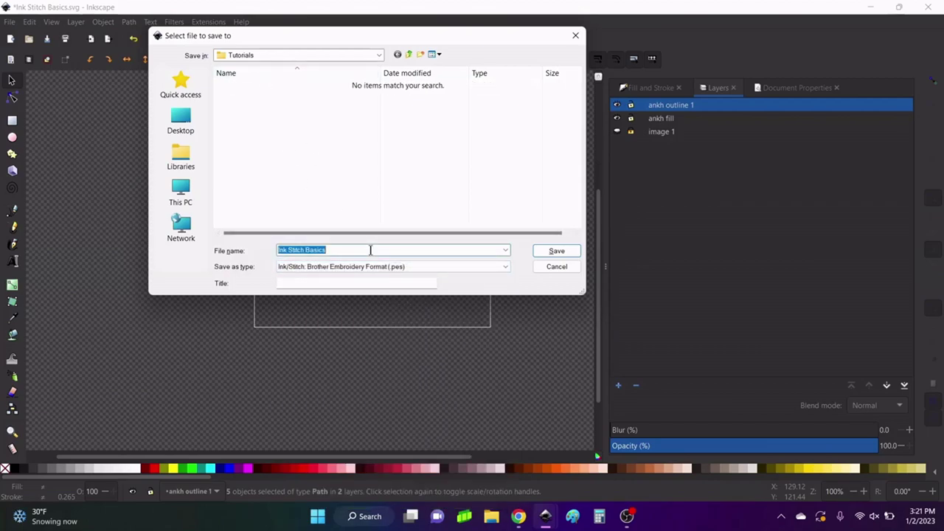
click(371, 250)
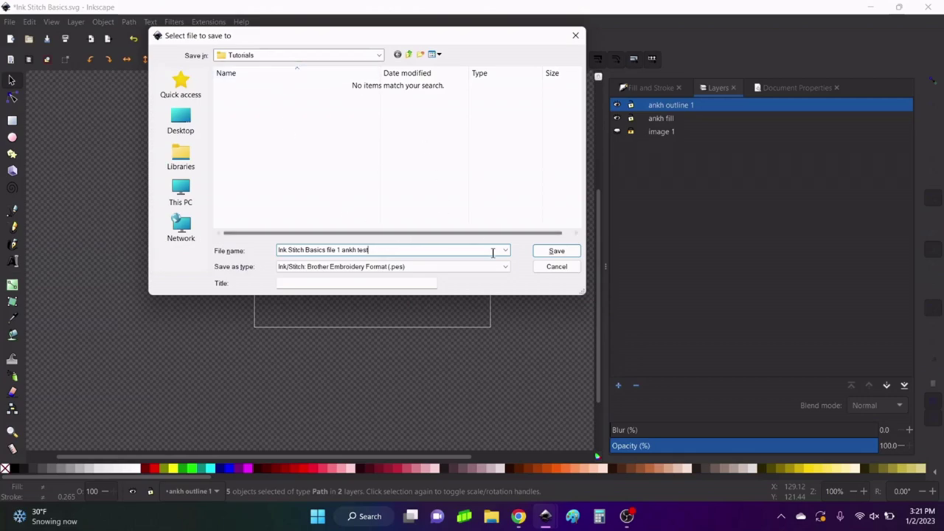
click(555, 251)
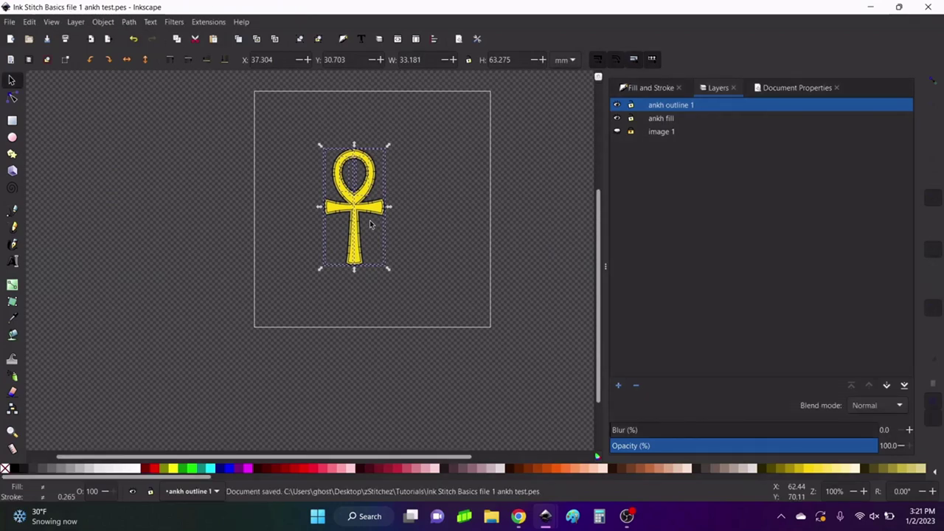
click(424, 212)
scroll(413, 243, up, 1)
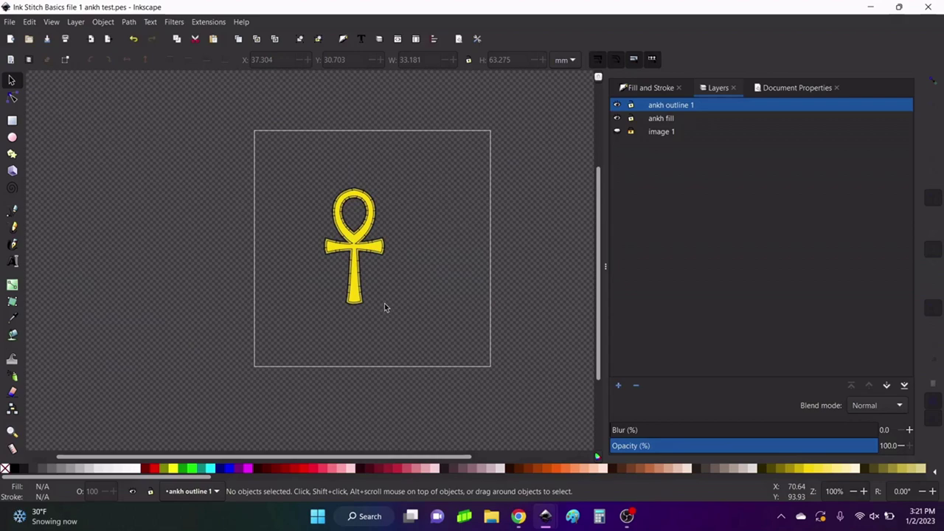
scroll(375, 306, up, 4)
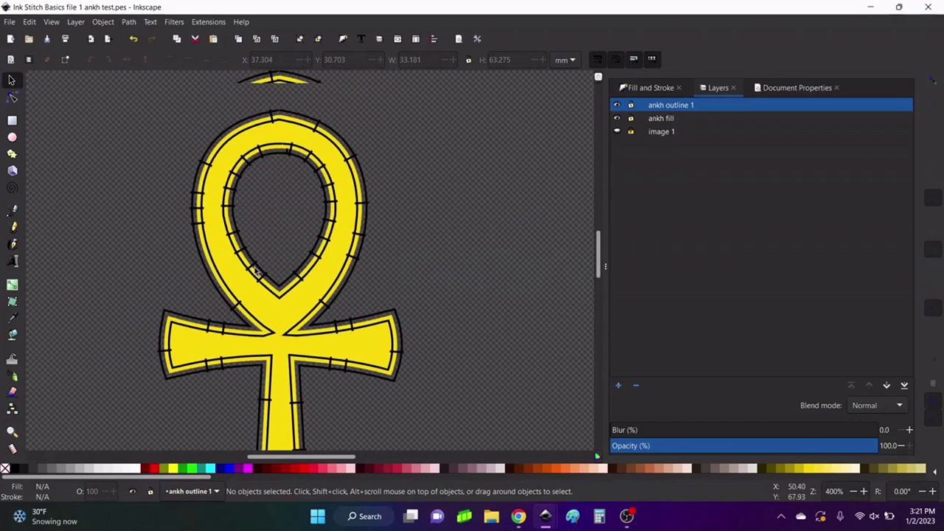
Step: Select all the stitched ankh paths and delete them
scroll(282, 289, down, 2)
drag(192, 99, 418, 429)
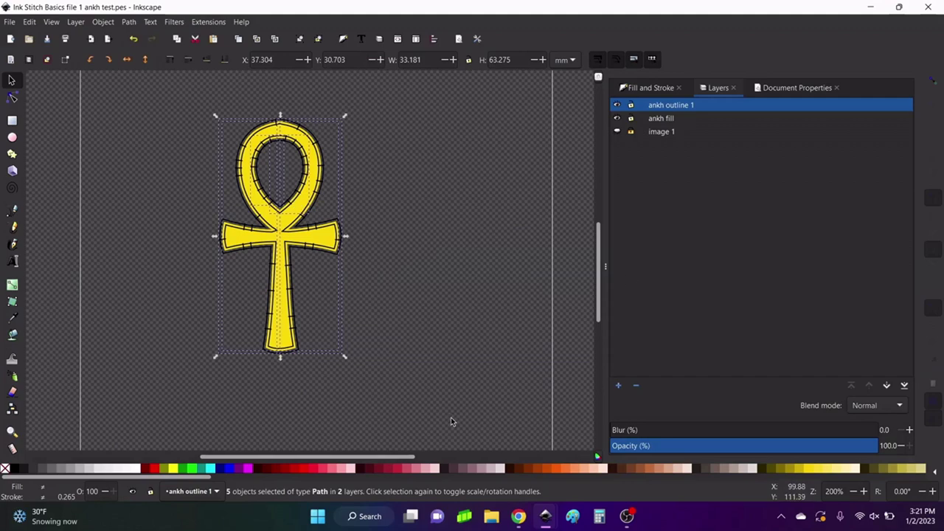
key(Delete)
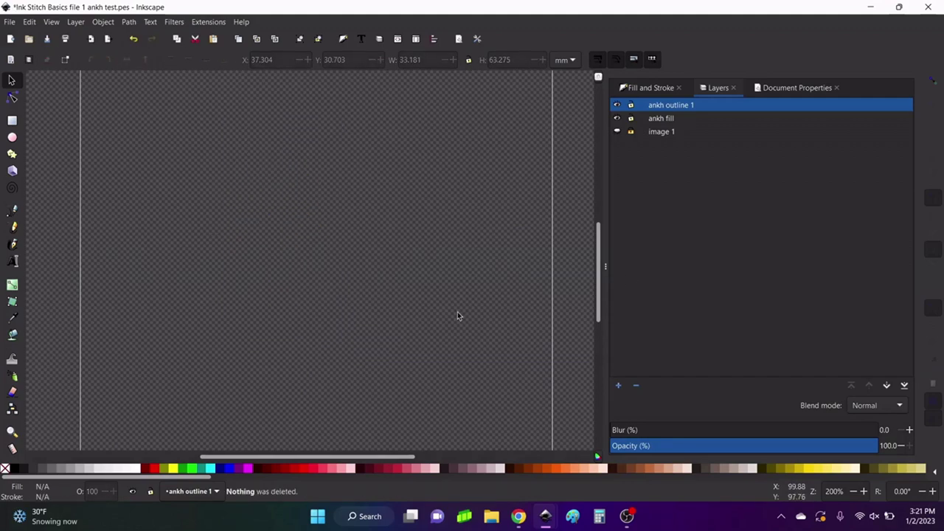
Step: Show the image 1 reference layer, lock ankh outline 1, and make ankh fill active
click(617, 131)
click(630, 104)
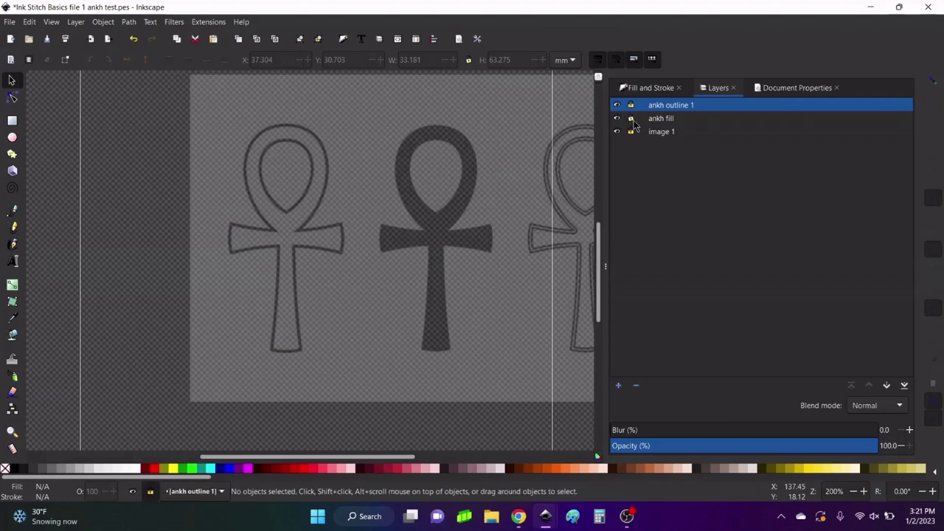
click(663, 120)
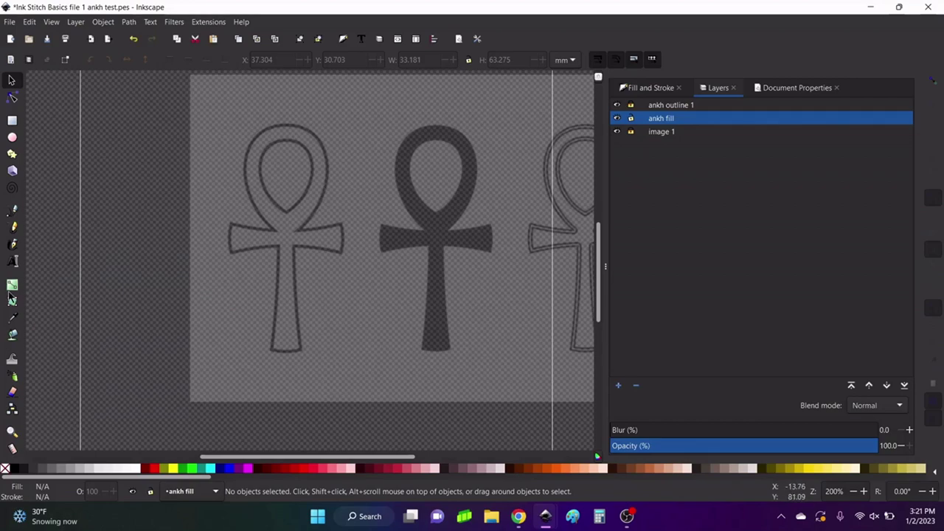
Step: With the Pen tool, draw two vertical lines: across the inner loop, and crossbar to loop top
click(14, 210)
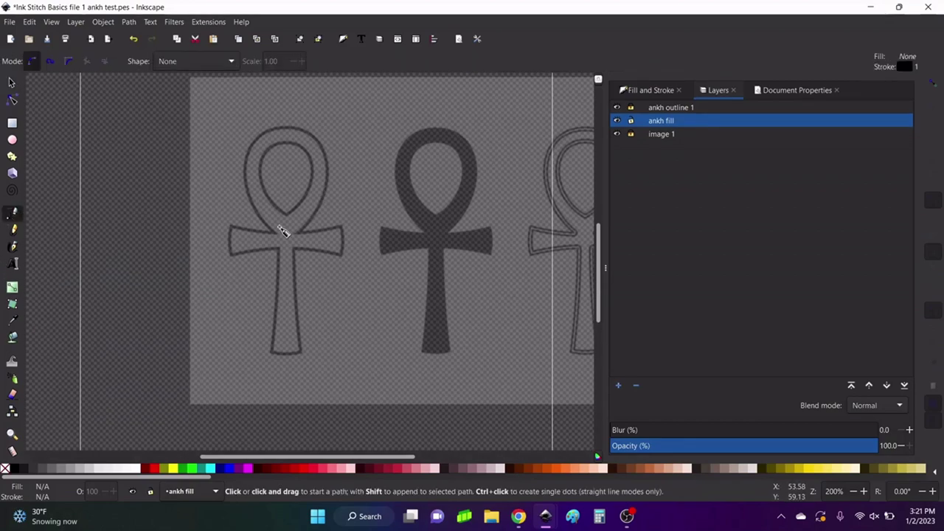
scroll(295, 255, up, 2)
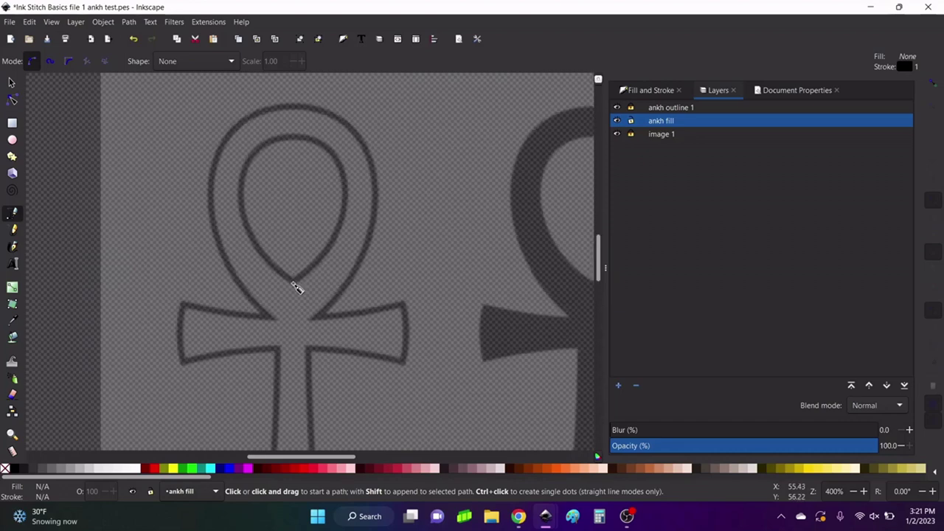
click(293, 285)
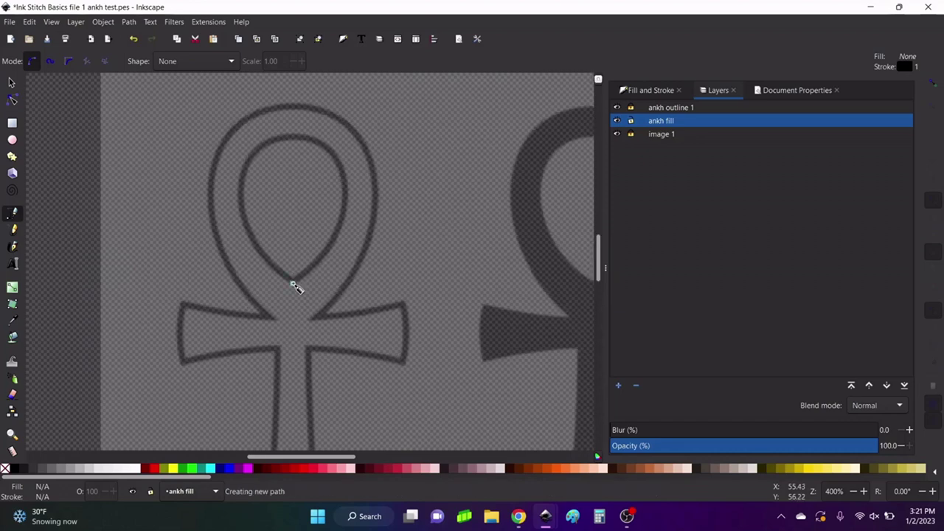
double_click(293, 138)
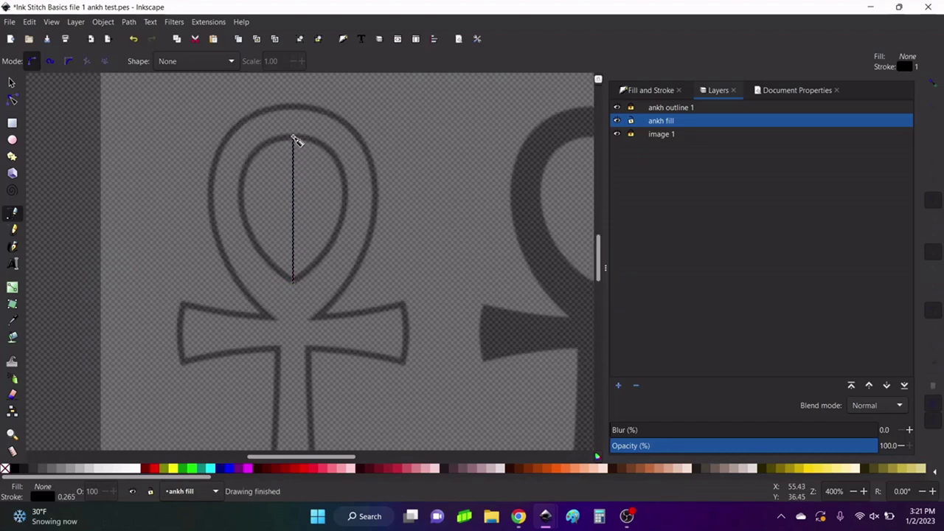
click(291, 325)
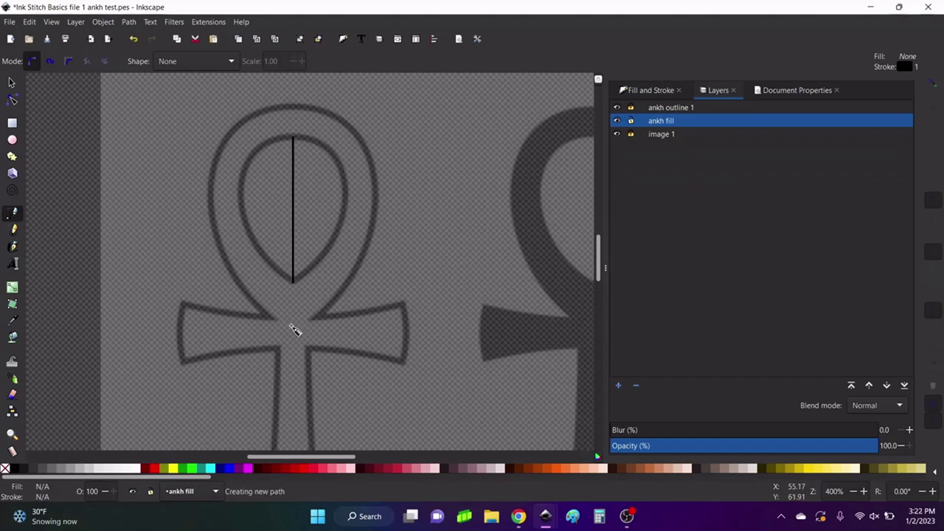
click(291, 106)
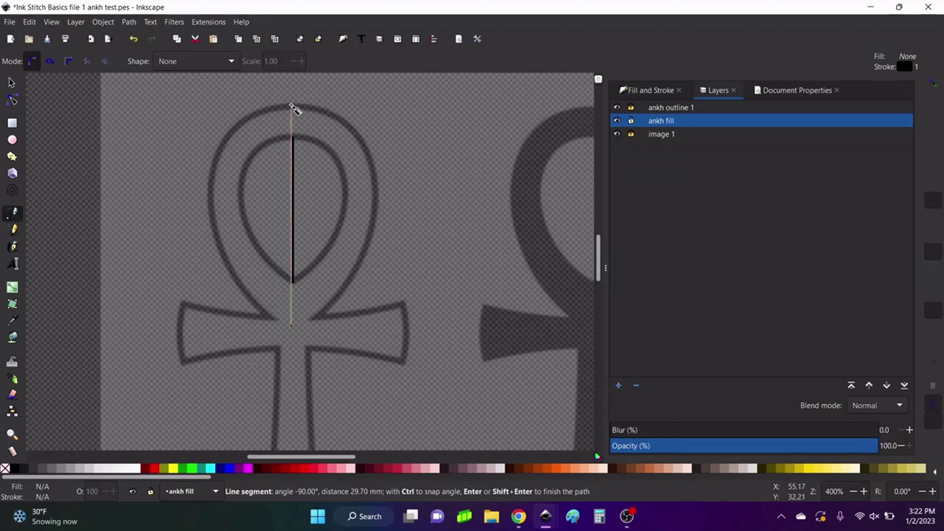
key(Return)
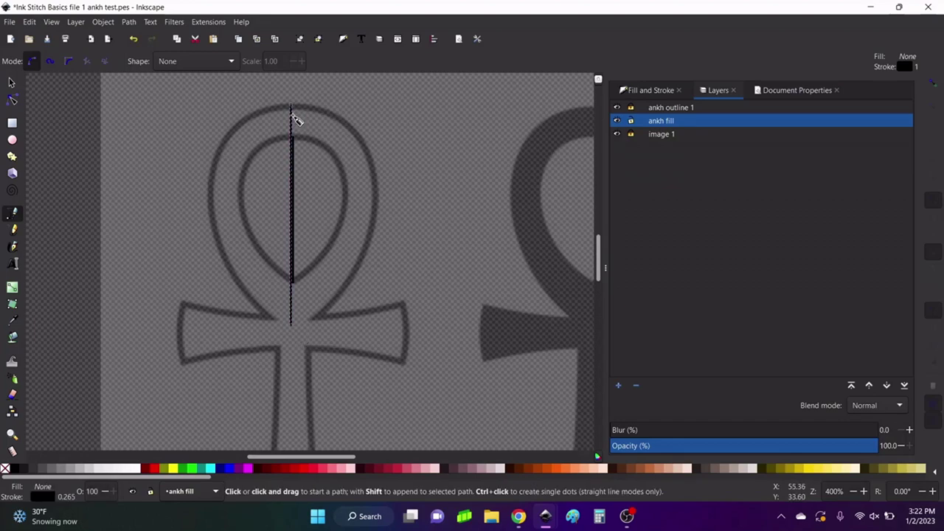
Step: With the Node tool, bend the long vertical line into an arc along the loop's left side
click(11, 82)
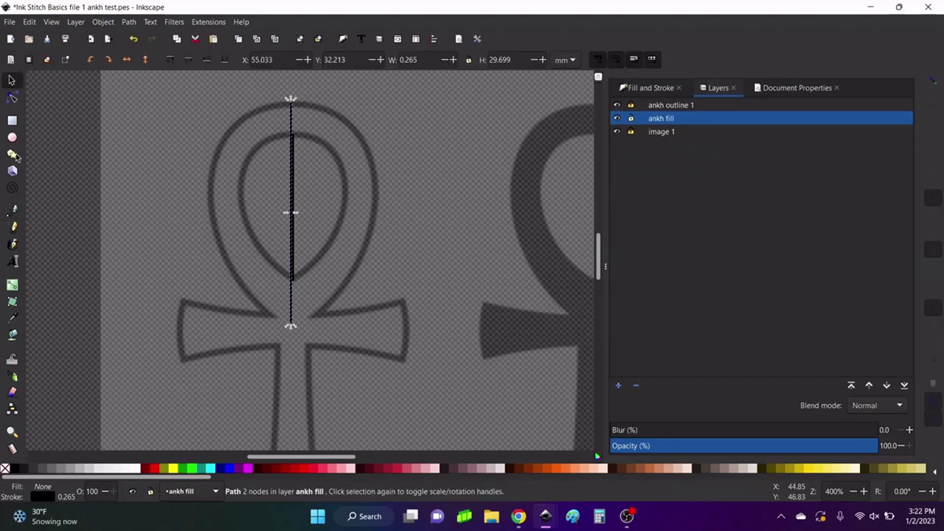
click(12, 98)
drag(292, 213, 239, 185)
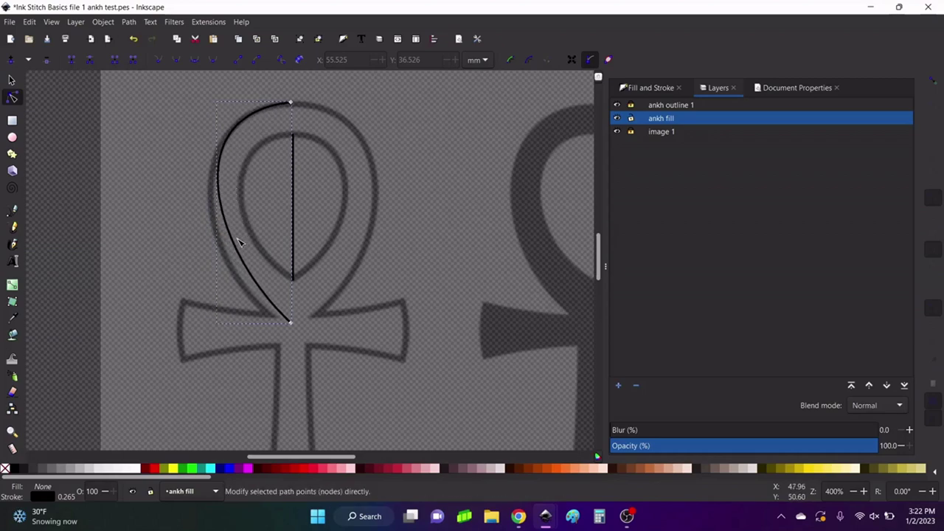
drag(238, 252, 233, 266)
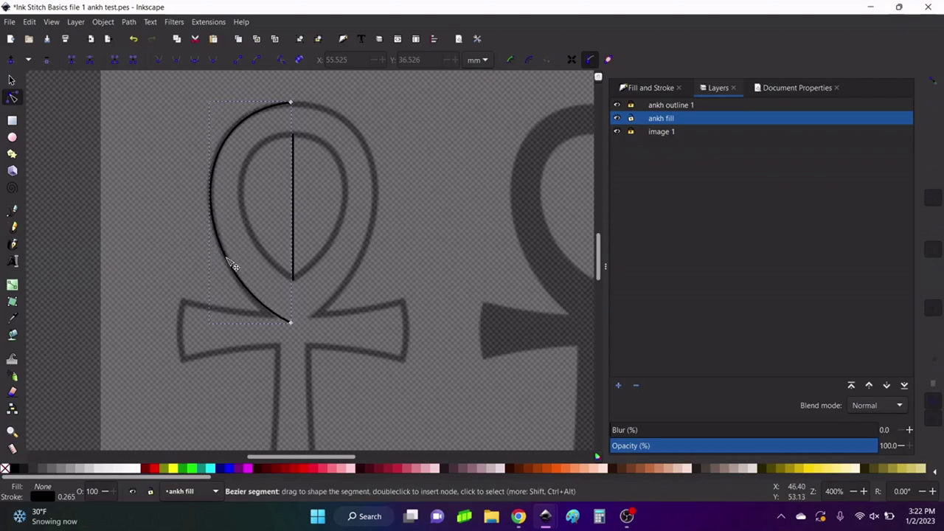
drag(289, 321, 287, 330)
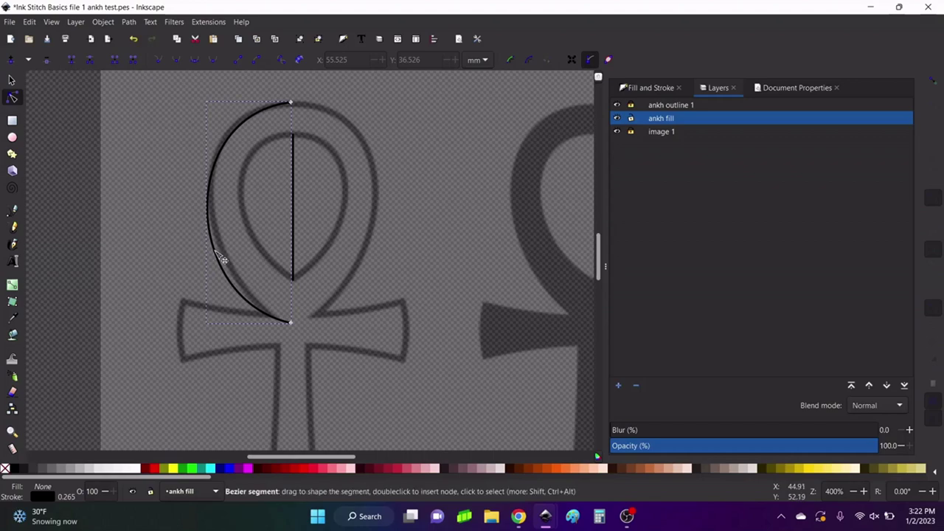
drag(216, 255, 223, 248)
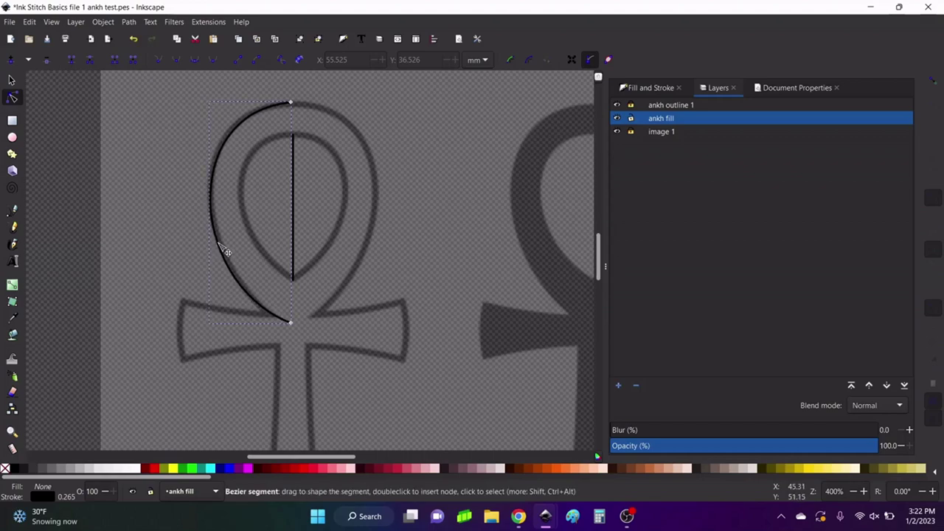
Step: Nudge the arc's bottom end point upward and refine its lower bend to match the outline
click(272, 314)
click(292, 324)
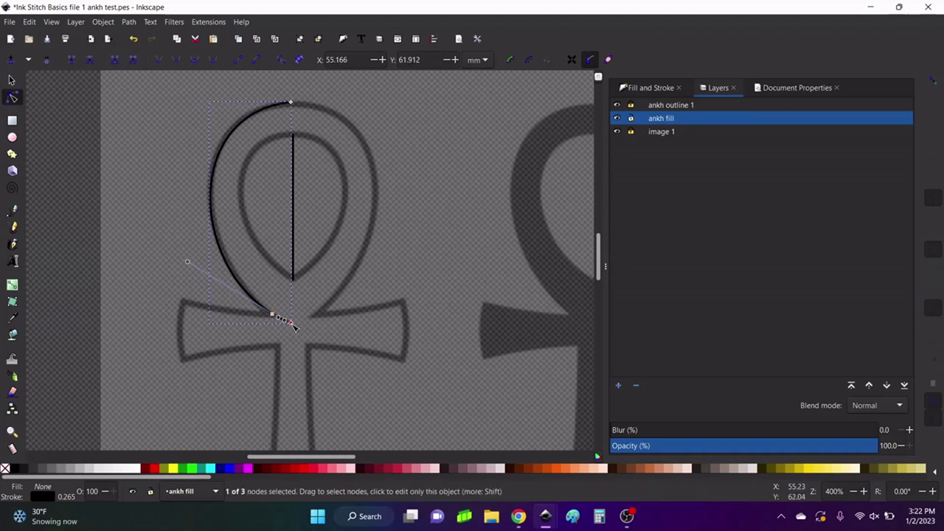
drag(292, 323, 294, 320)
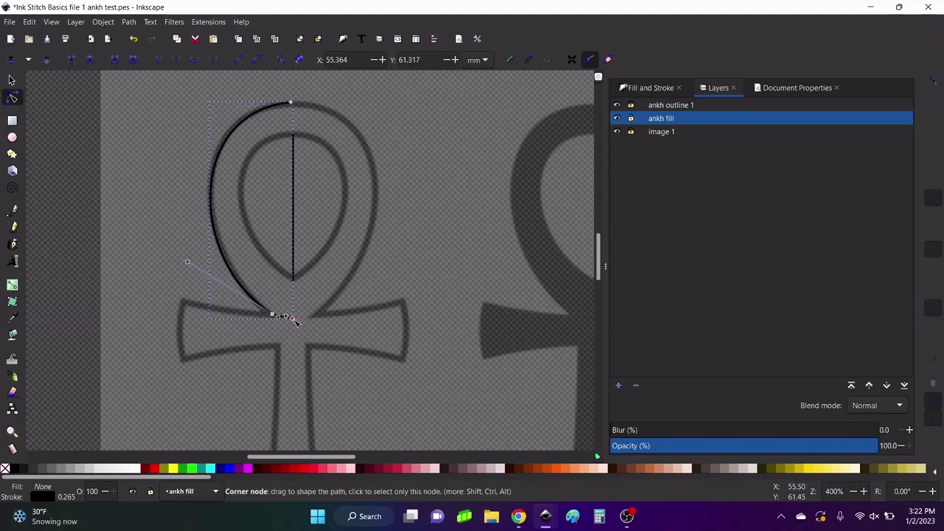
scroll(264, 324, up, 6)
drag(449, 288, 458, 308)
scroll(317, 281, down, 4)
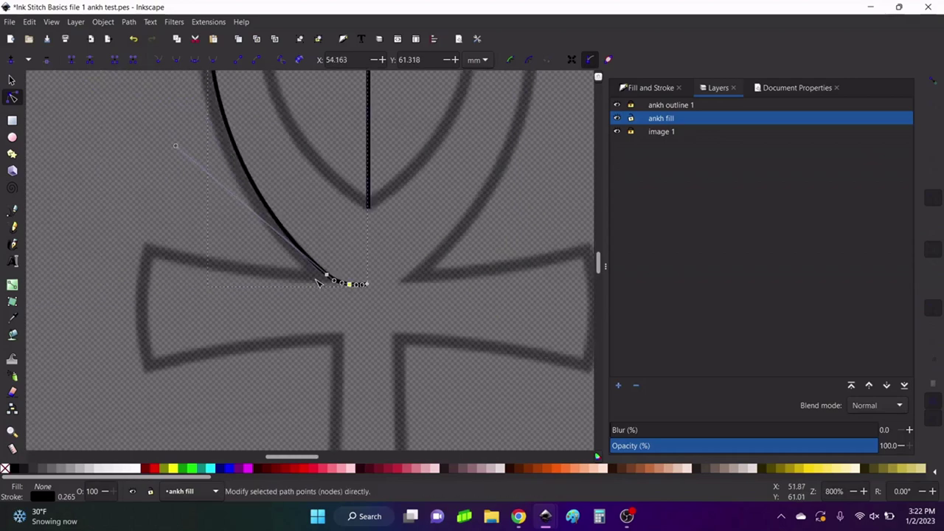
drag(295, 239, 290, 240)
scroll(310, 212, down, 2)
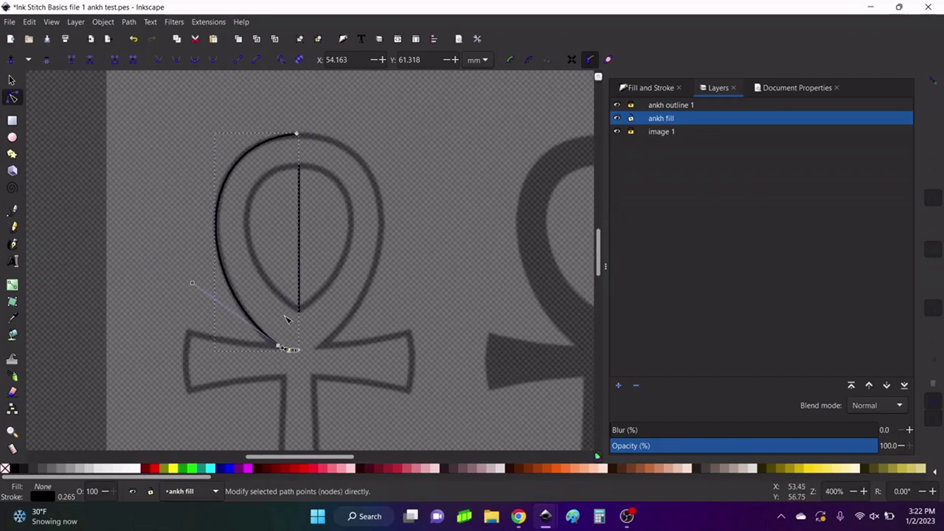
Step: Bend the straight inner line into a leftward curve and refine its lower part
key(Escape)
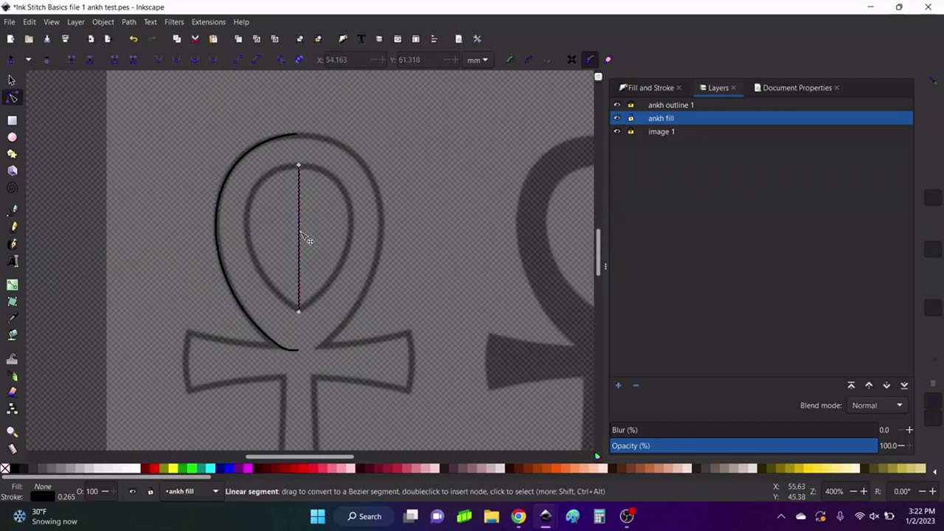
drag(304, 233, 274, 183)
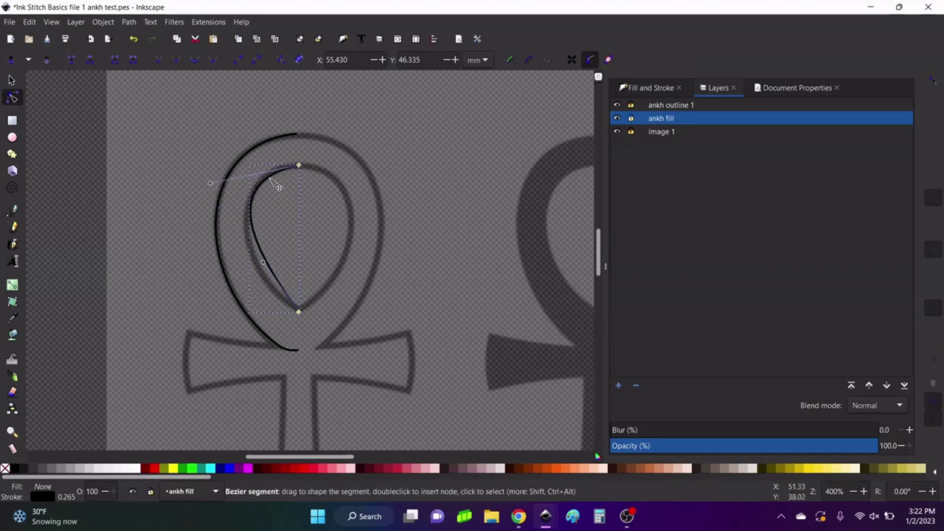
drag(280, 276, 284, 300)
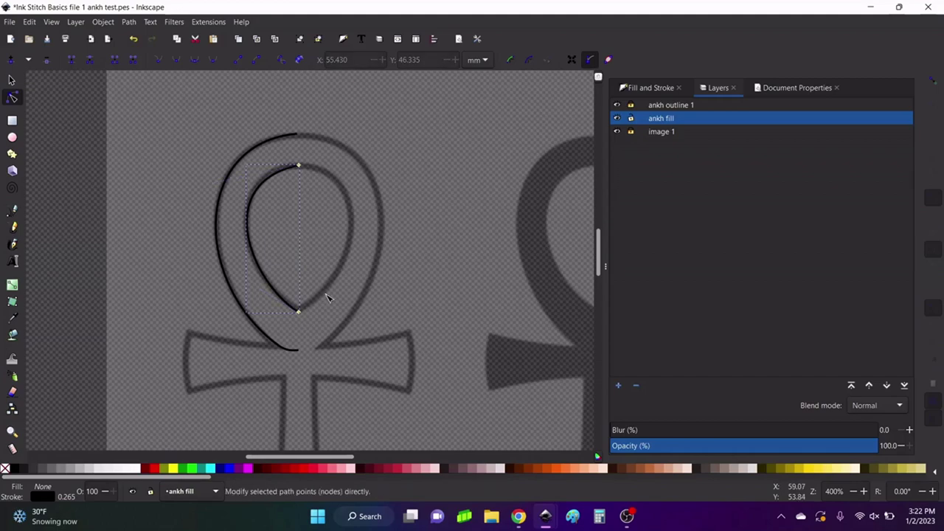
click(334, 310)
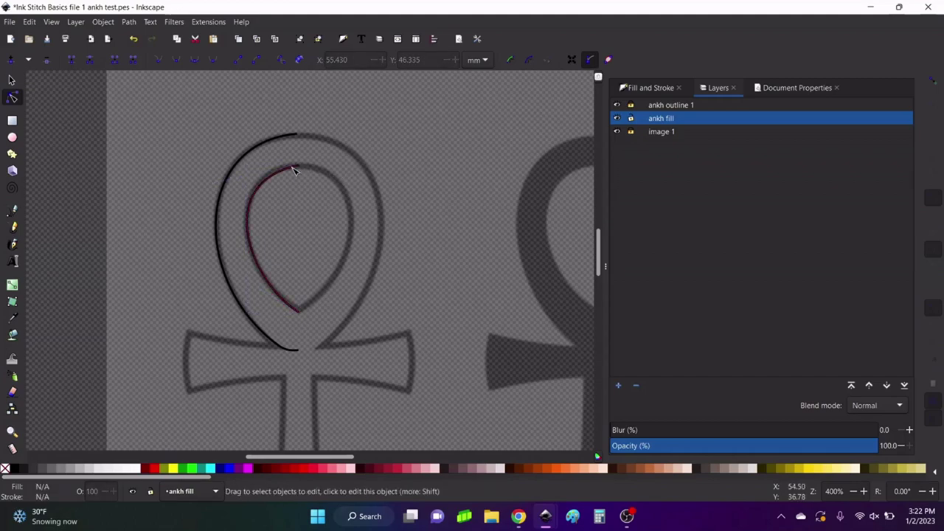
Step: Shape the inner curve's top and bow it along the loop's inner edge
ctrl+scroll(294, 171, up, 4)
click(243, 189)
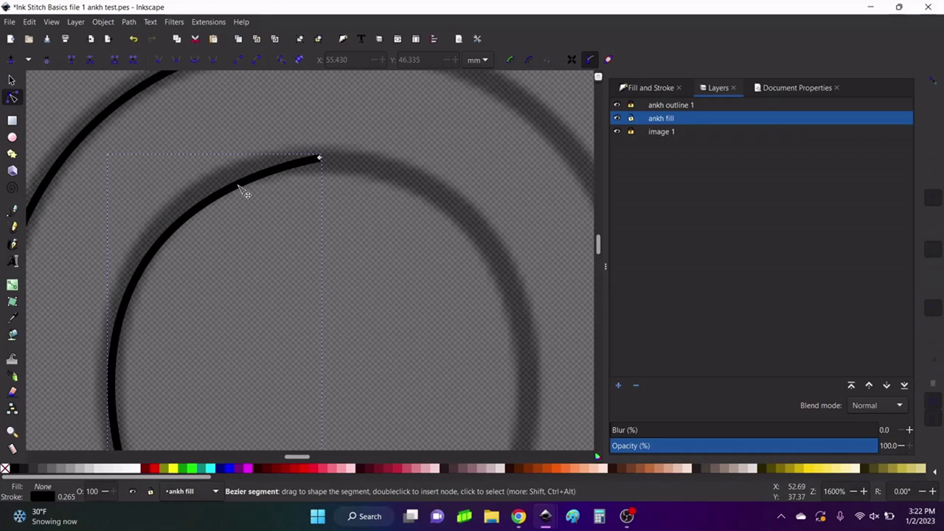
drag(243, 190, 249, 178)
scroll(214, 291, down, 8)
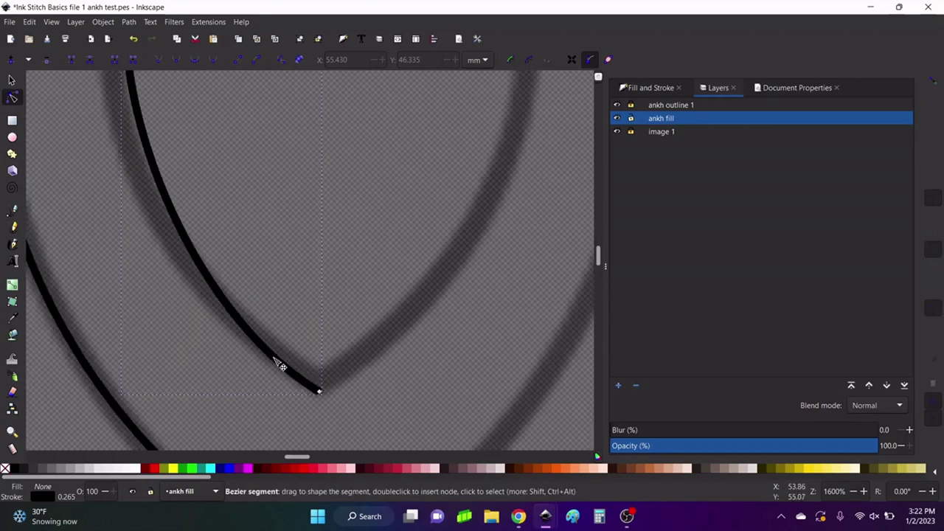
drag(278, 362, 158, 214)
scroll(157, 213, up, 4)
scroll(174, 317, down, 4)
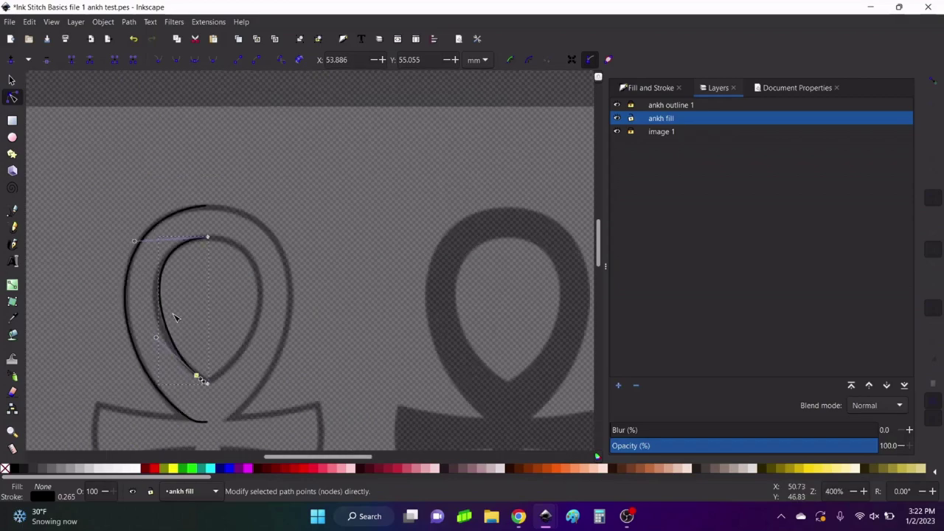
scroll(173, 328, up, 2)
drag(168, 340, 157, 343)
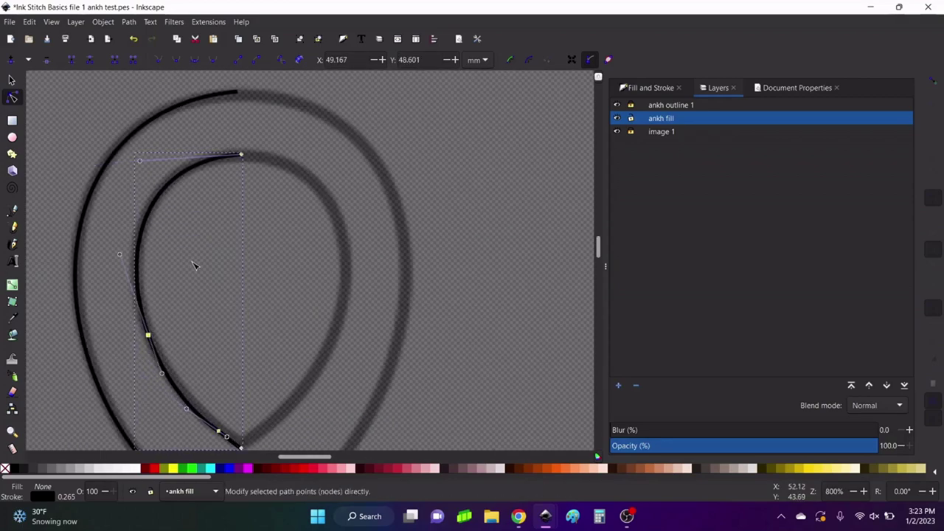
scroll(199, 274, up, 4)
Step: Add extra nodes on the inner curve and near the outer arc's top
double_click(201, 283)
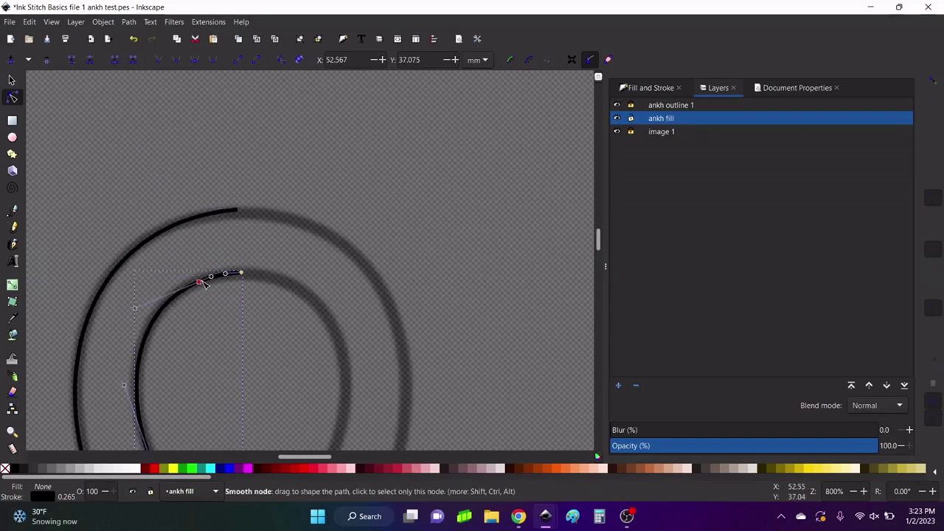
click(235, 211)
double_click(184, 221)
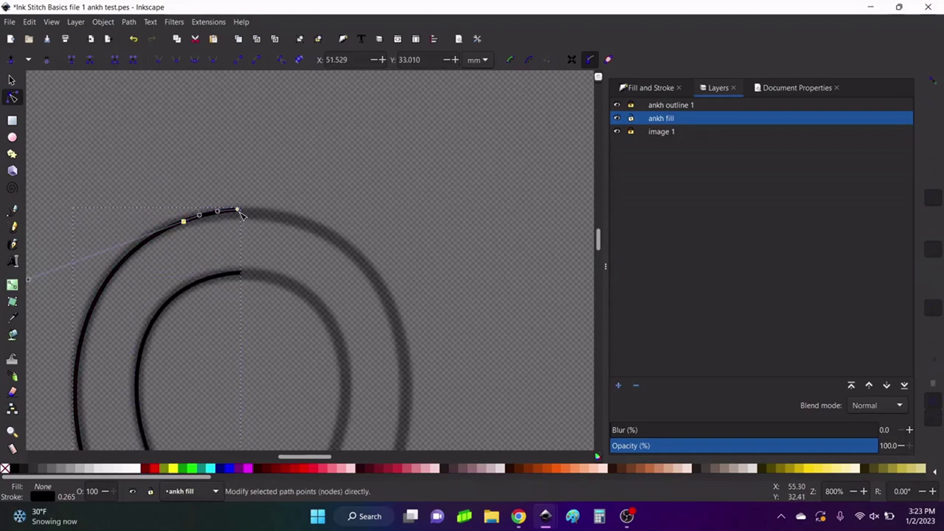
key(1)
ctrl+scroll(250, 329, up, 6)
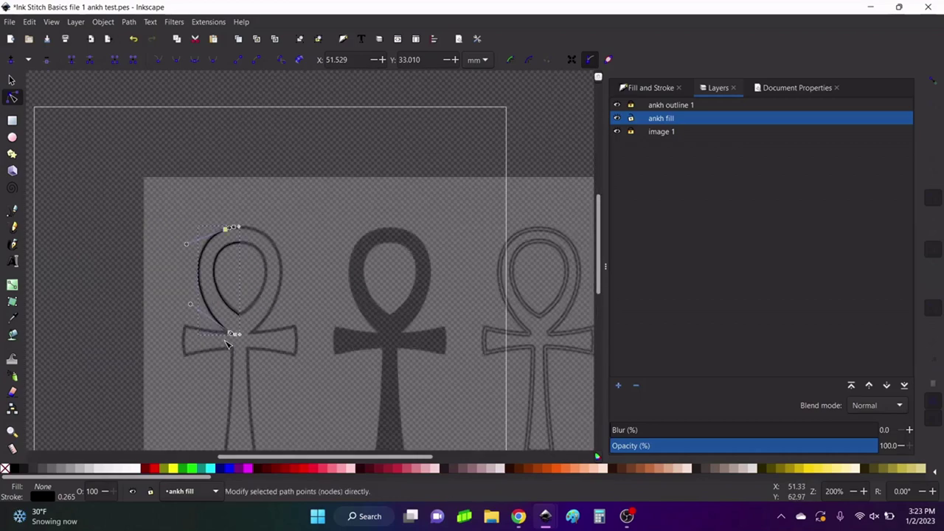
scroll(243, 344, up, 4)
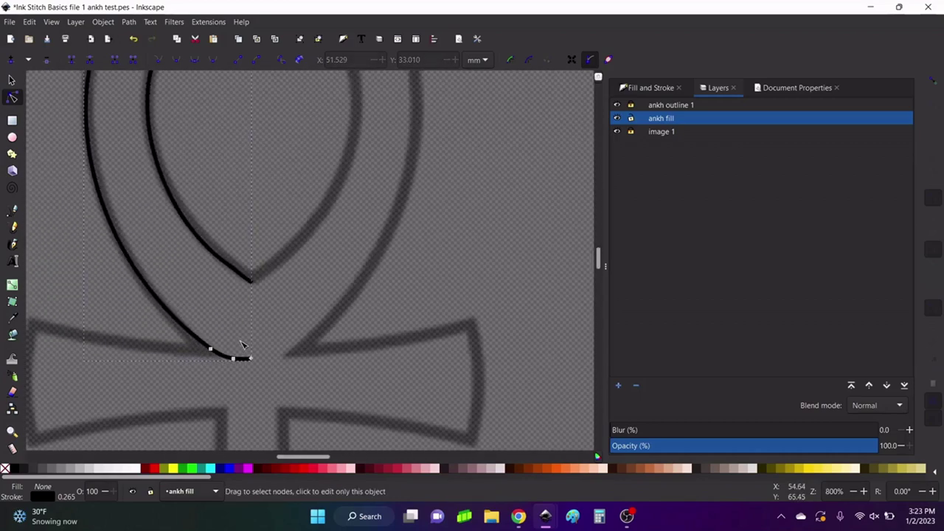
Step: Delete the redundant node from the inner curve
click(237, 315)
click(231, 305)
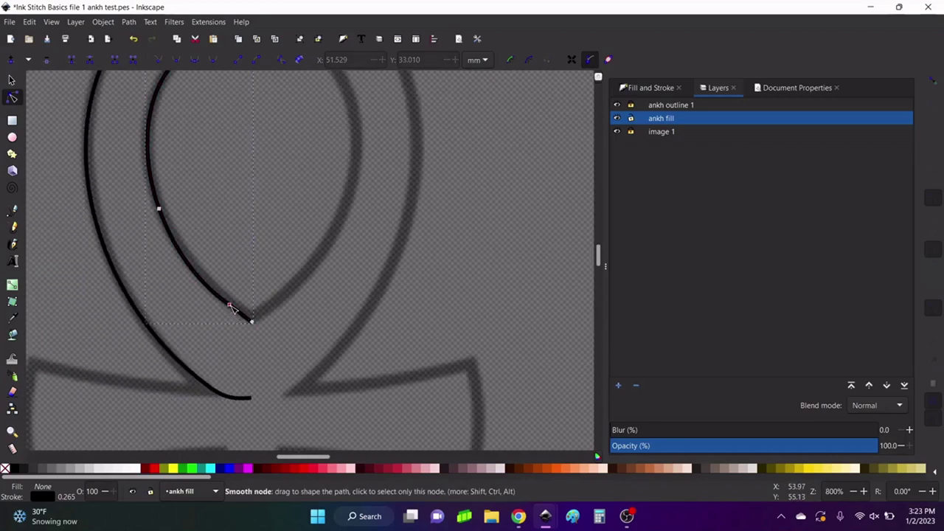
key(Delete)
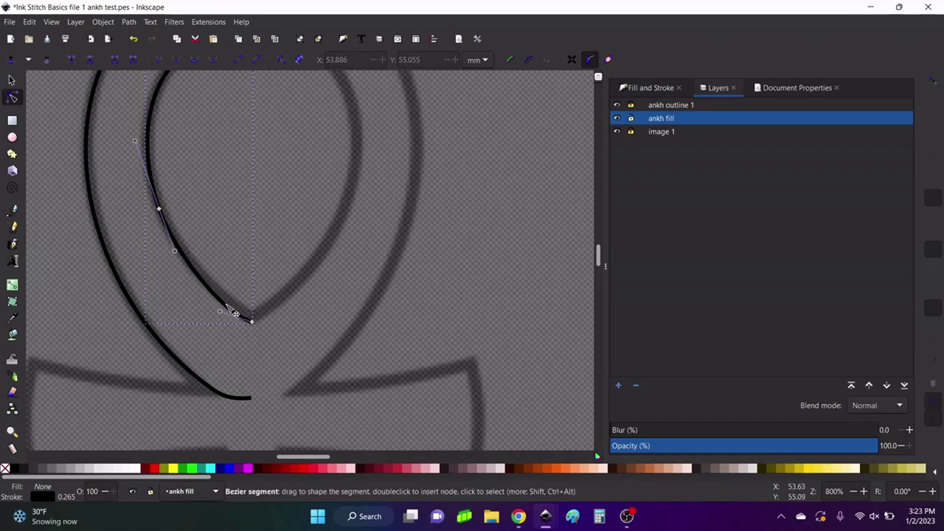
click(270, 329)
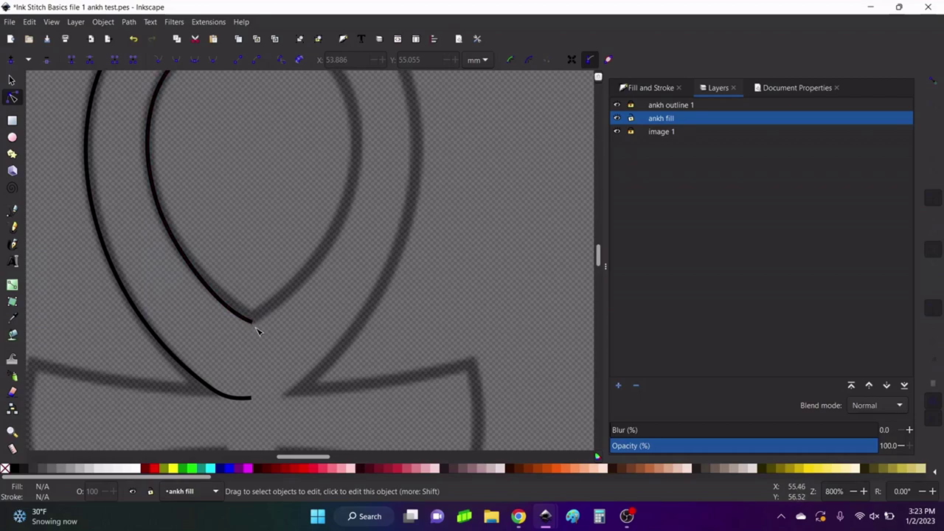
Step: Adjust the outer arc's top end point and its curvature to fit the outline
scroll(261, 332, up, 10)
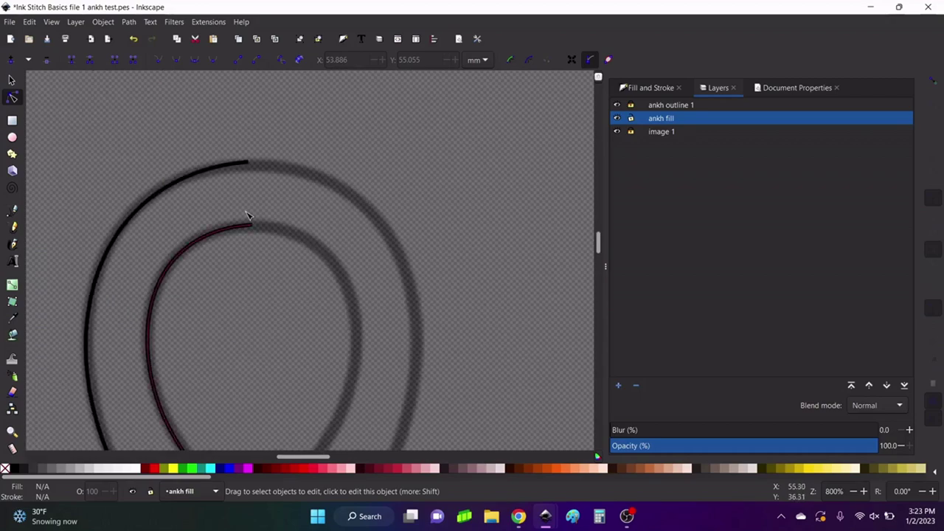
click(247, 163)
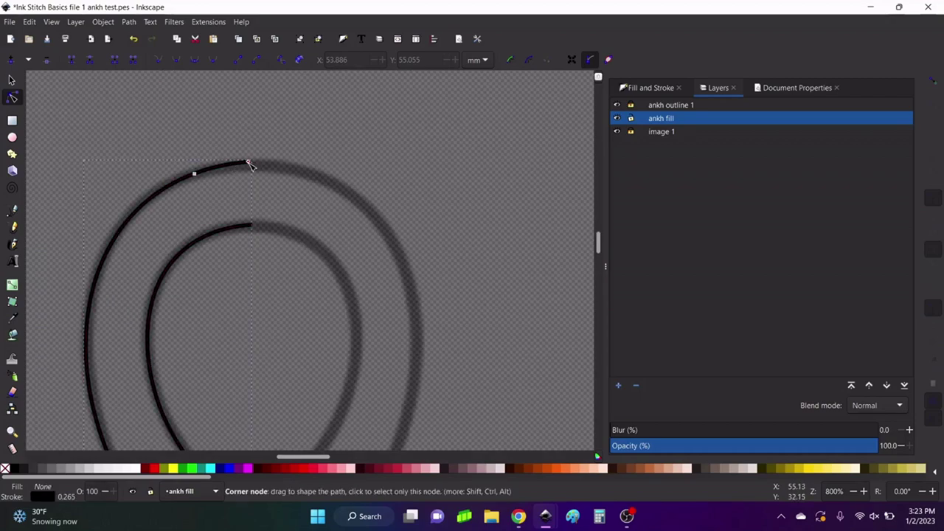
drag(248, 162, 236, 160)
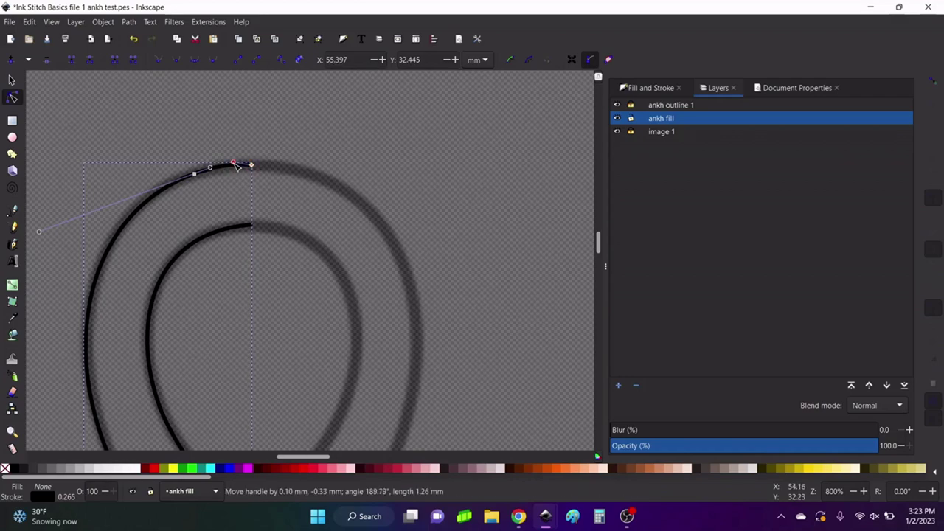
click(302, 214)
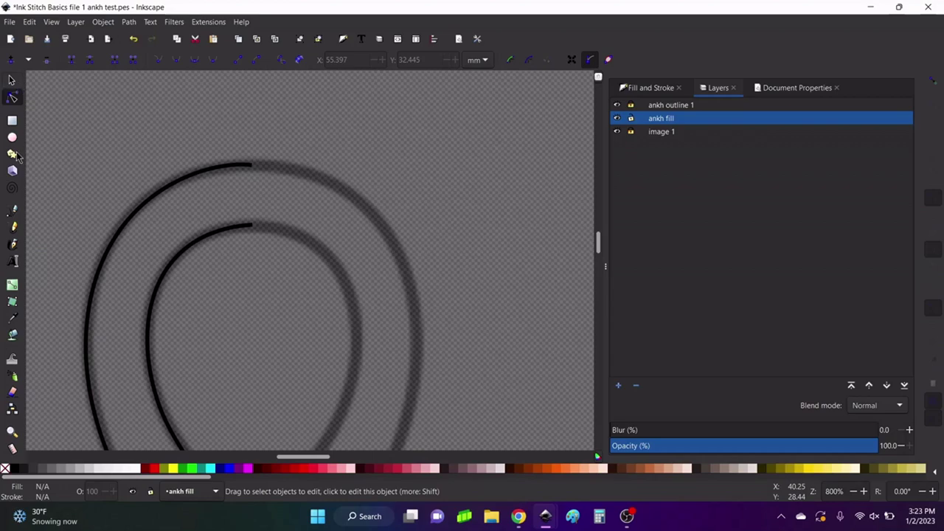
Step: With the Pen tool, join the lower curve ends and draw four rungs up the loop's lower left
click(16, 213)
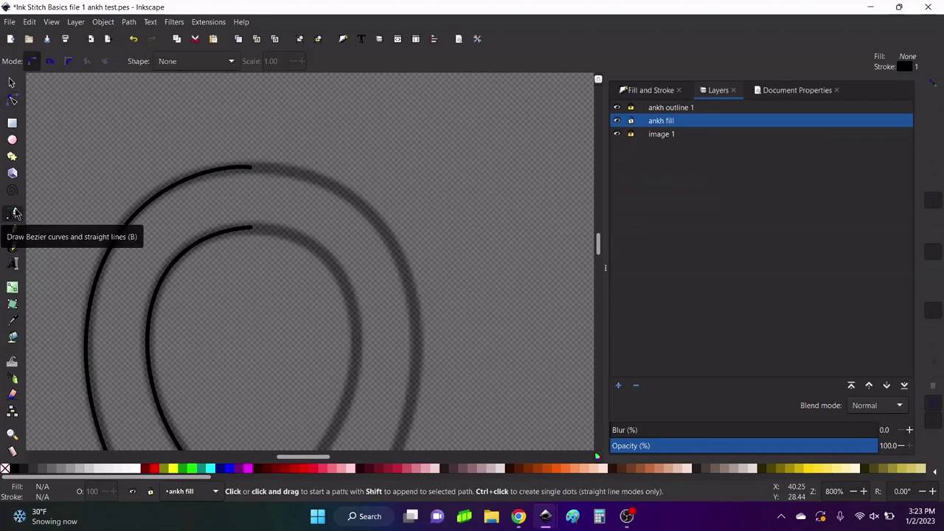
scroll(295, 279, down, 5)
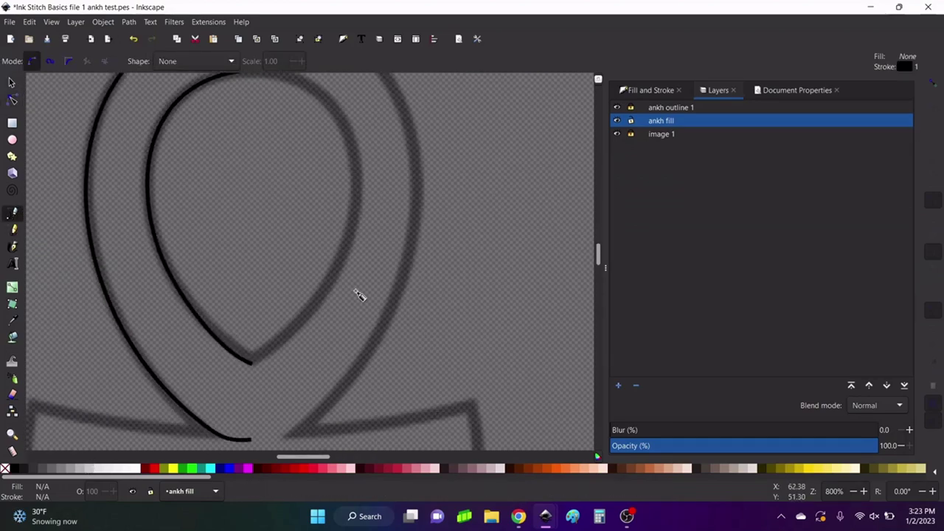
scroll(337, 308, down, 3)
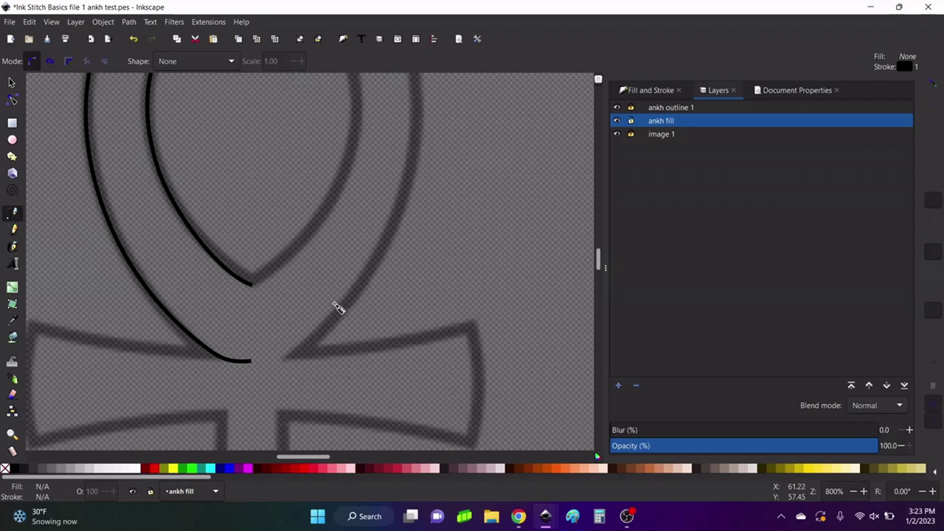
click(234, 378)
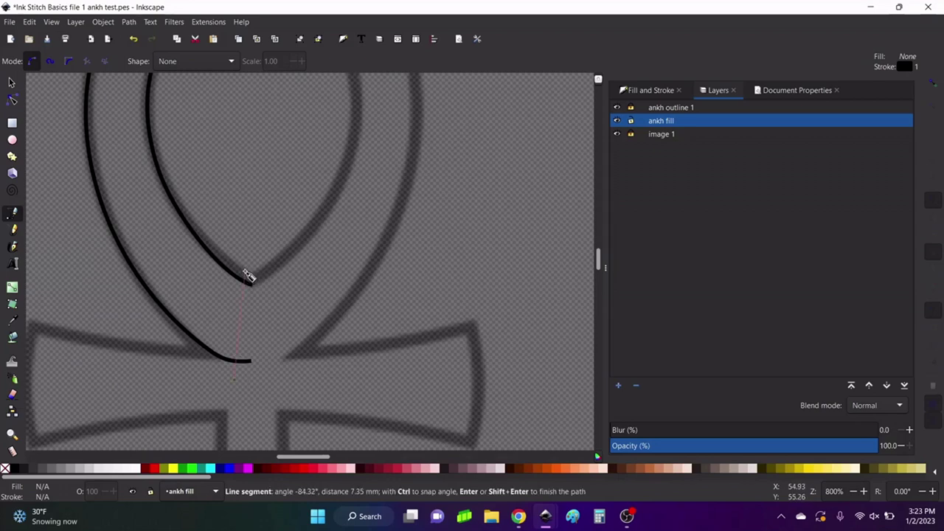
key(Escape)
click(248, 361)
click(248, 272)
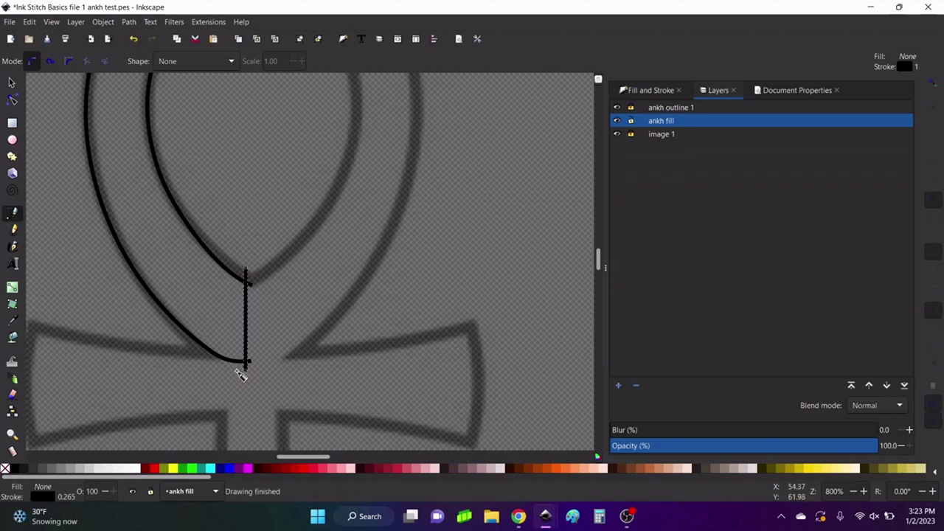
click(219, 364)
click(227, 255)
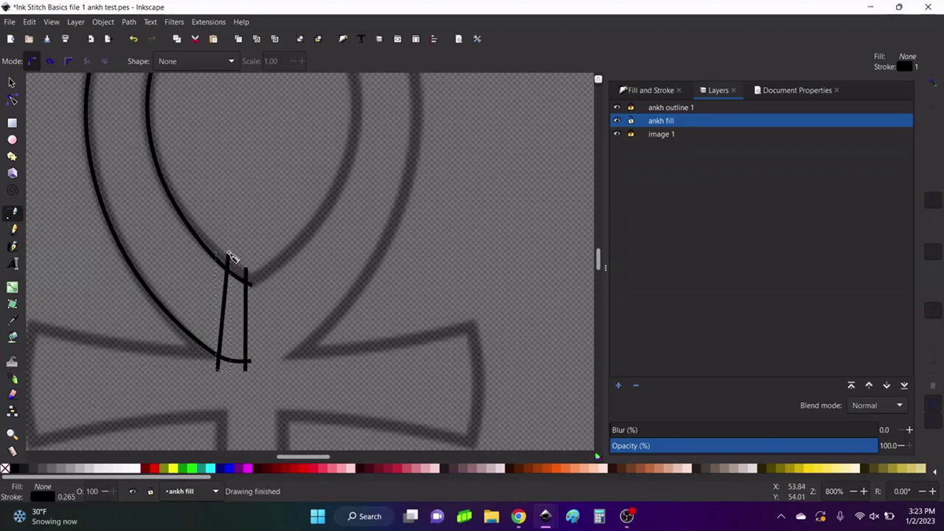
click(177, 342)
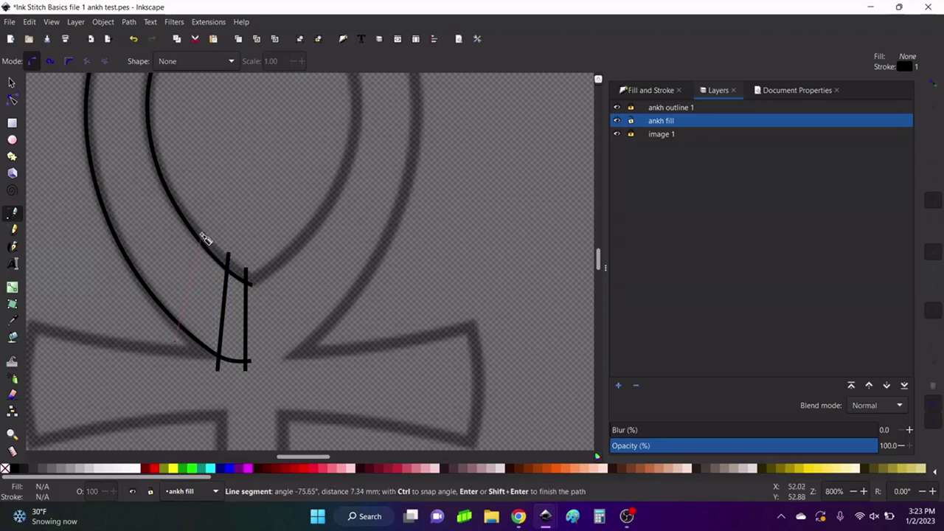
click(202, 228)
click(143, 305)
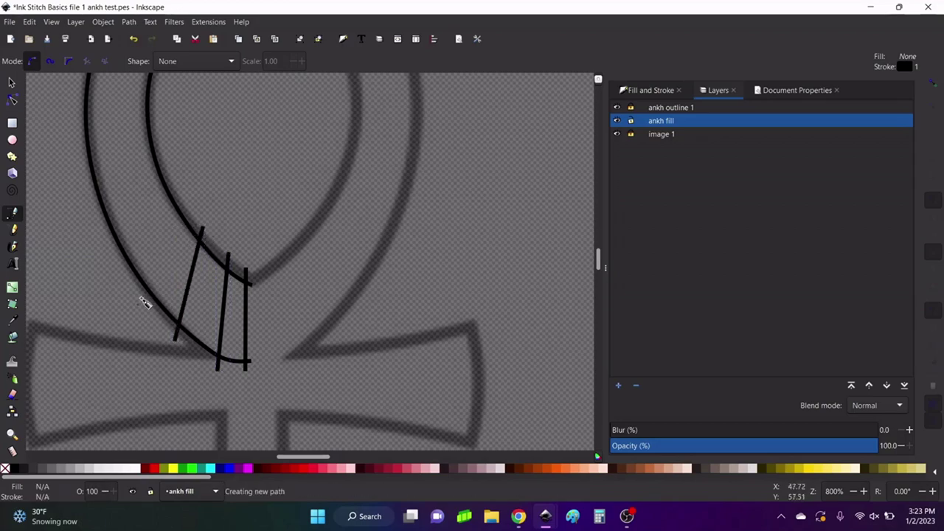
double_click(189, 210)
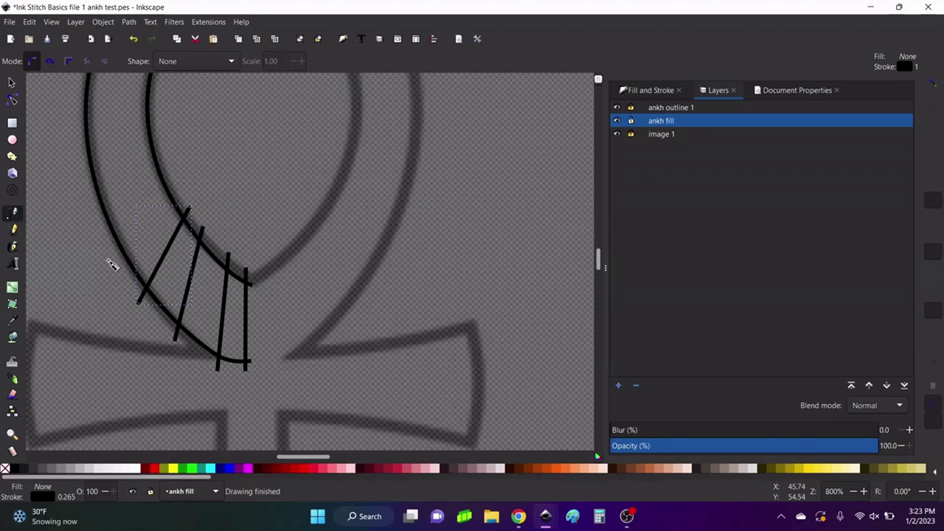
click(111, 266)
double_click(181, 191)
scroll(126, 243, up, 3)
scroll(302, 270, left, 5)
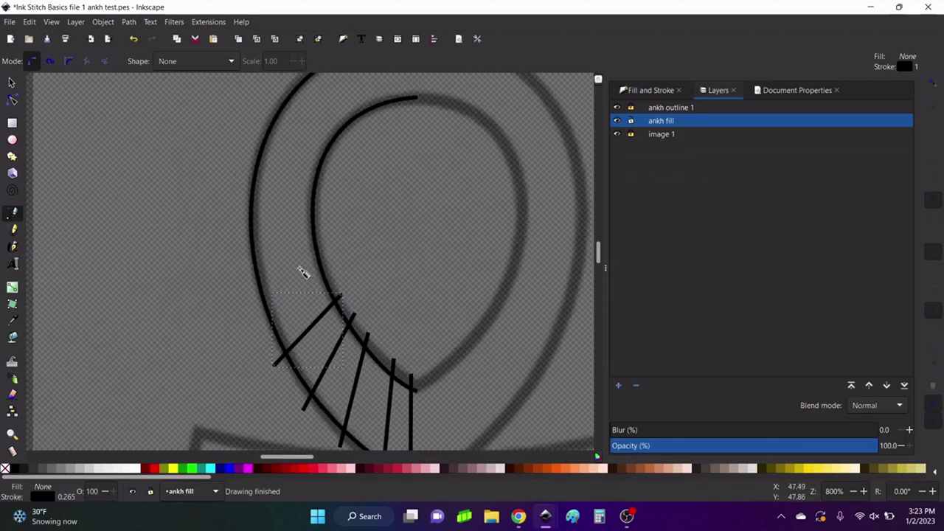
Step: Draw eight more rungs across the rails up to the rails' ends at the loop's top
click(330, 262)
double_click(252, 313)
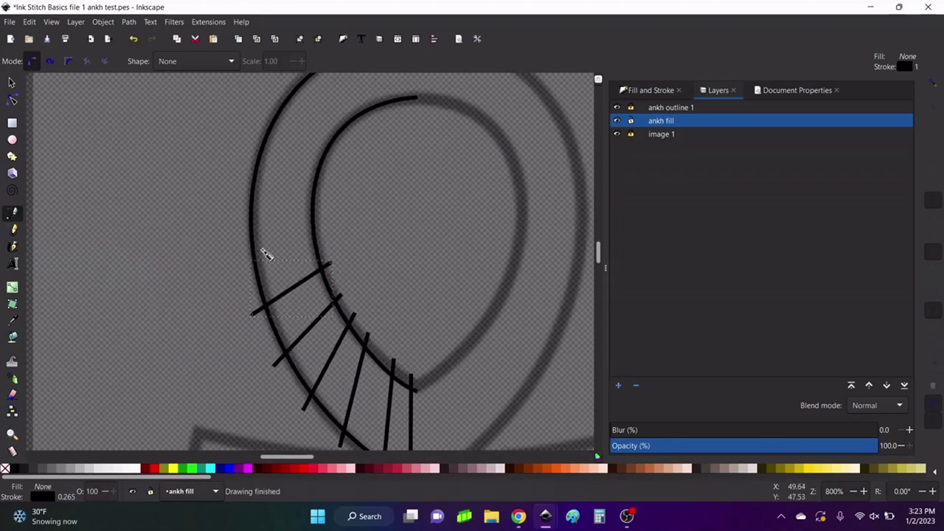
click(234, 246)
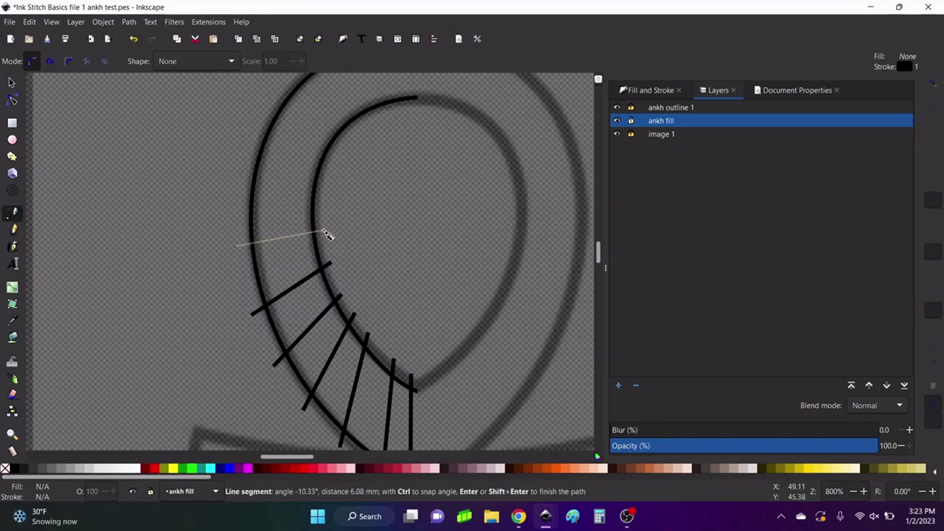
double_click(323, 232)
click(238, 182)
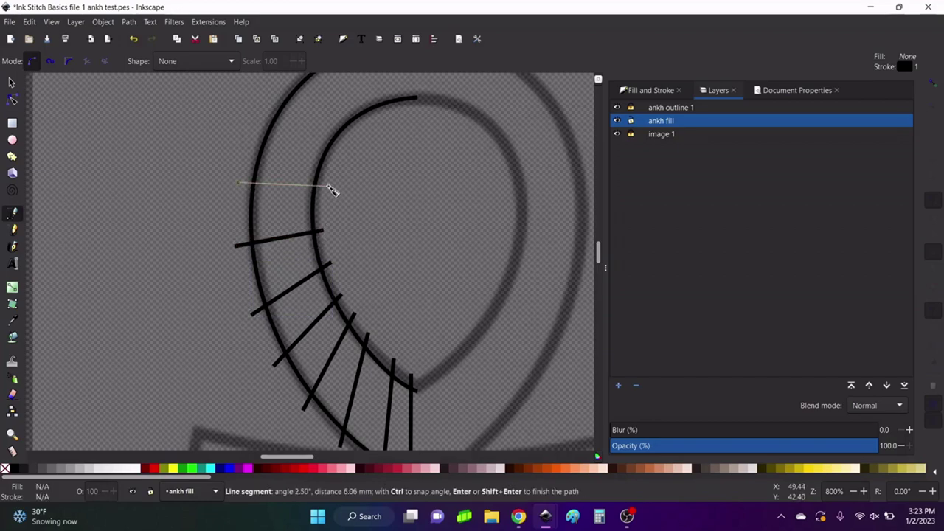
double_click(329, 186)
click(253, 125)
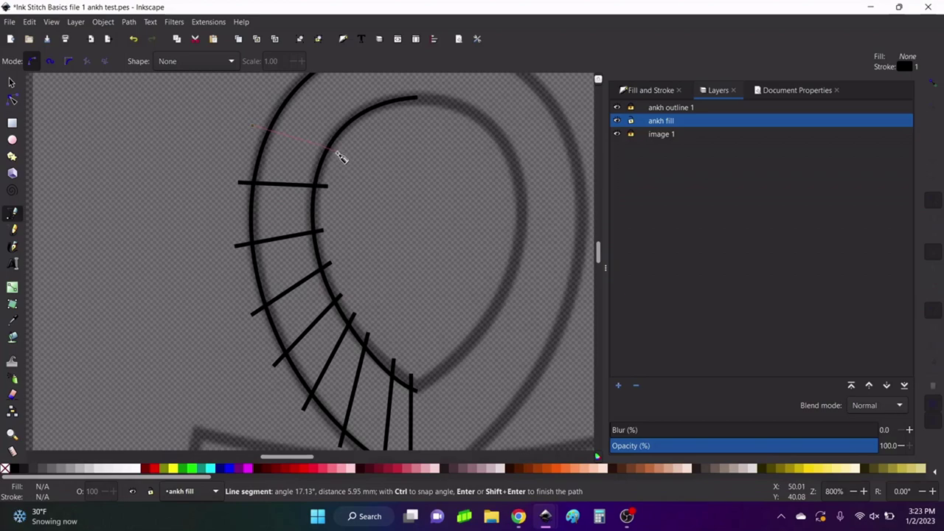
double_click(337, 152)
scroll(326, 151, up, 3)
click(295, 155)
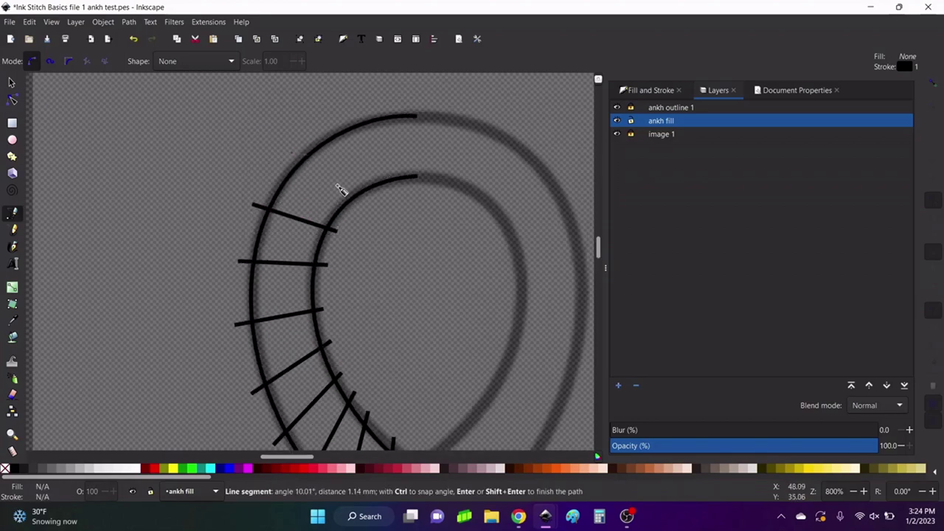
double_click(356, 211)
click(335, 116)
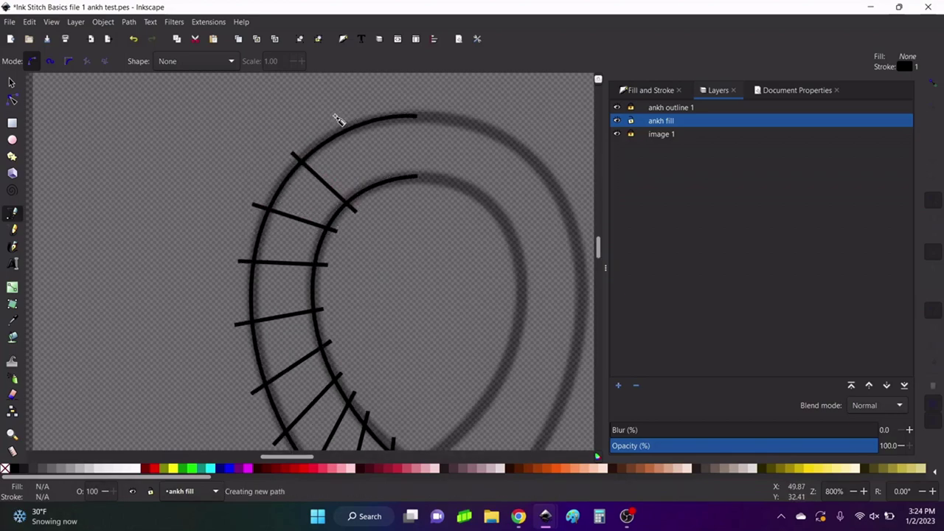
double_click(376, 198)
click(386, 95)
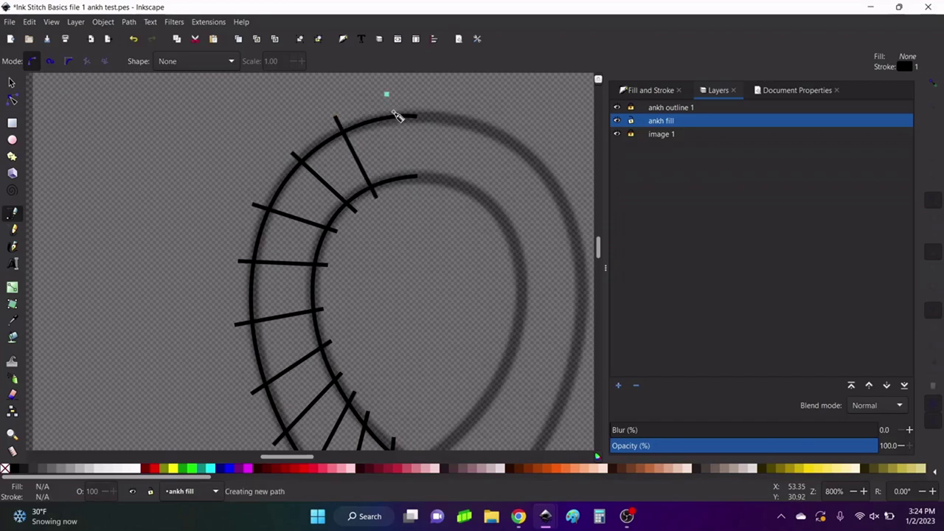
double_click(395, 191)
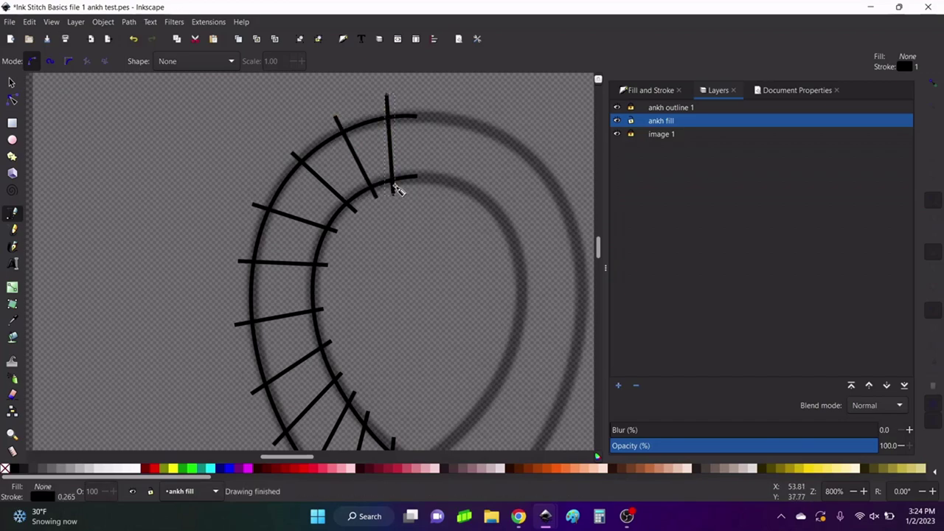
click(412, 95)
double_click(417, 193)
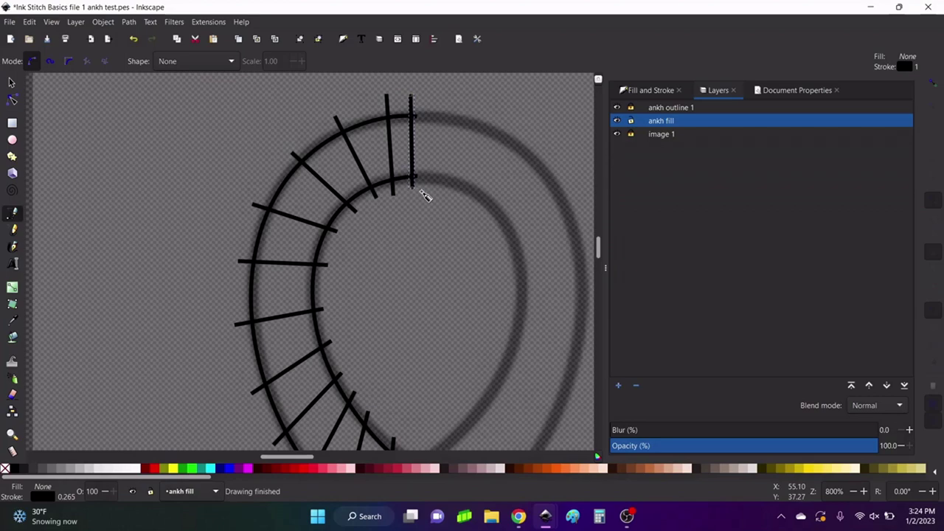
Step: Return to the Selector and deselect to review the thirteen rungs
click(11, 82)
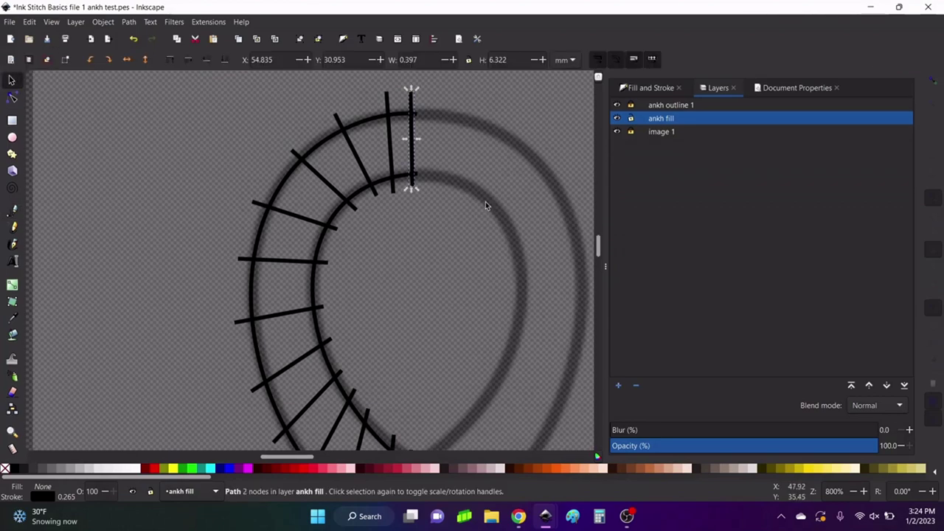
scroll(488, 221, down, 4)
scroll(500, 326, up, 2)
scroll(472, 327, up, 3)
scroll(383, 330, right, 6)
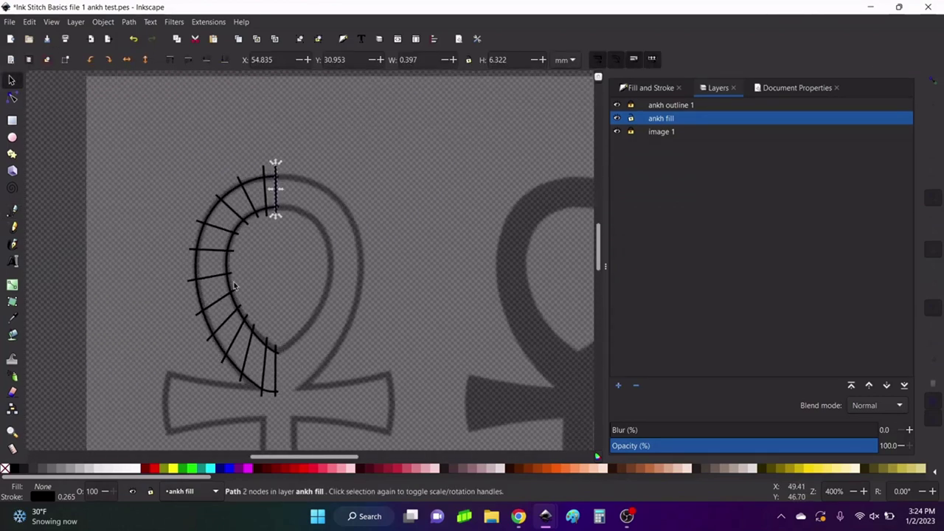
click(368, 262)
scroll(427, 270, down, 2)
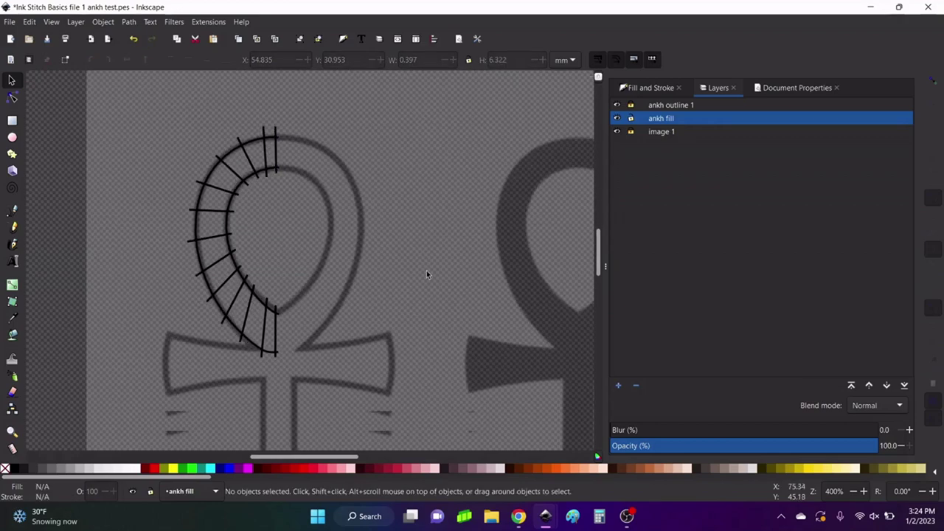
Step: Select the 15 rail and rung paths, enable Custom satin column, and dismiss the too-few-subpaths error
drag(155, 107, 340, 387)
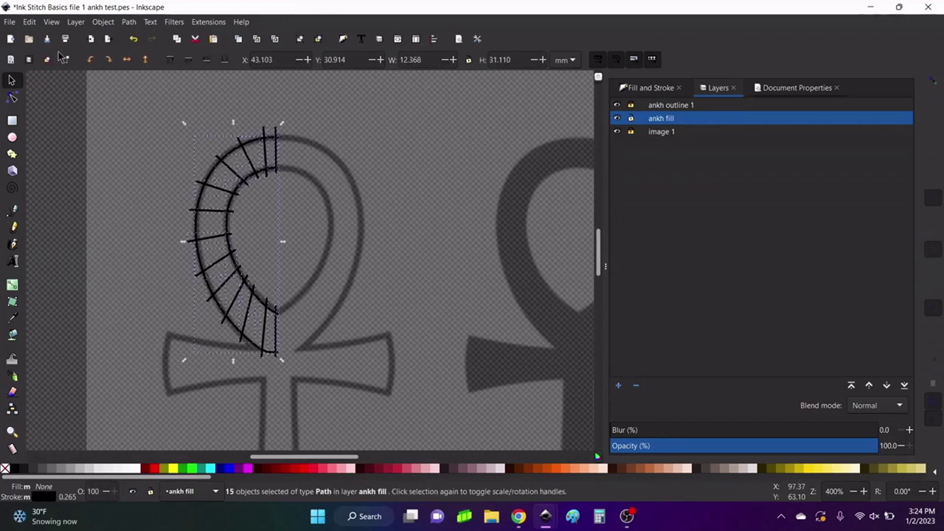
click(205, 23)
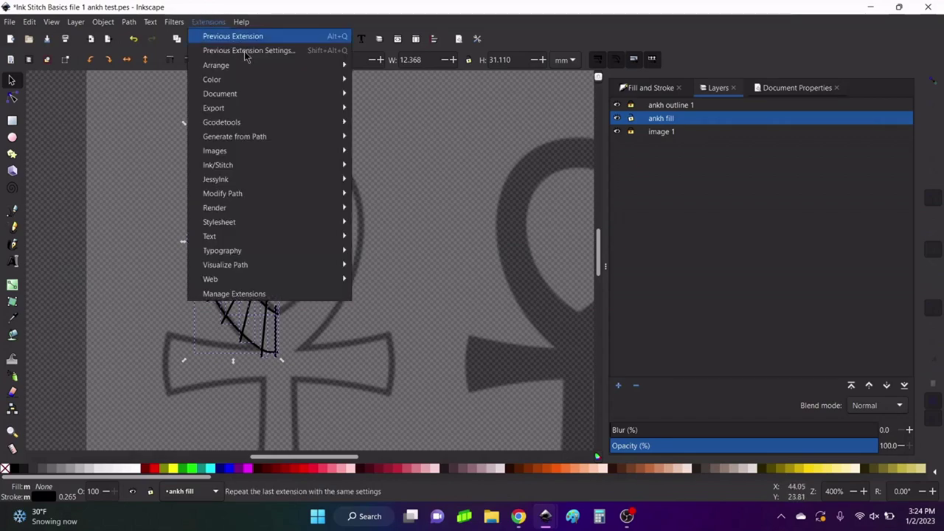
mouse_move(270, 168)
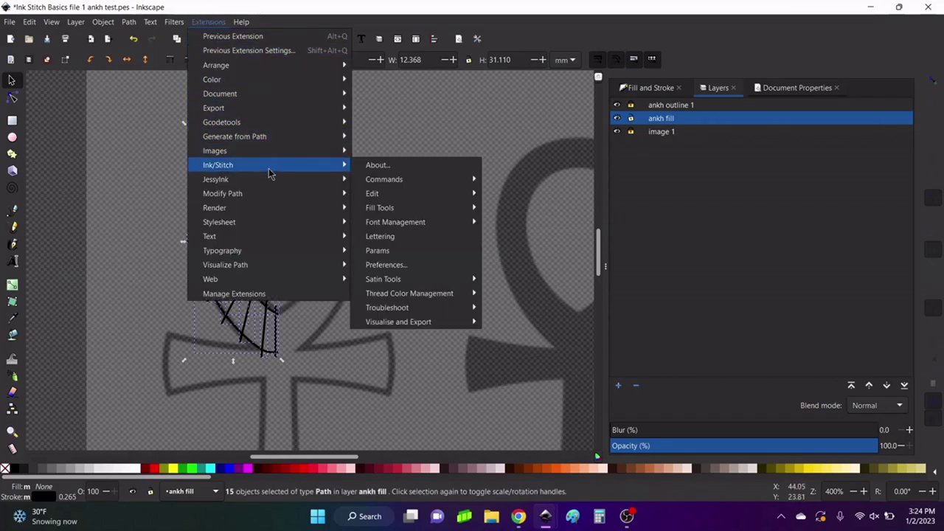
click(396, 252)
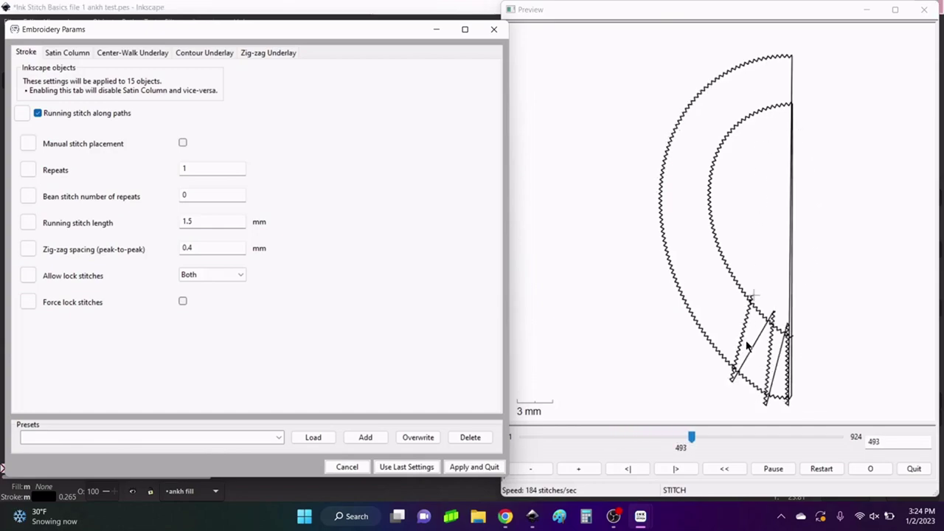
click(65, 53)
click(48, 121)
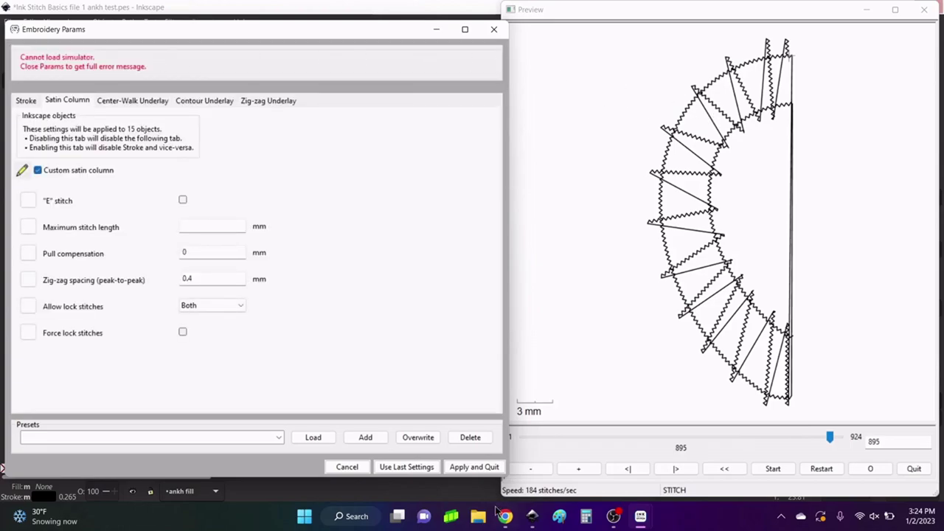
click(349, 469)
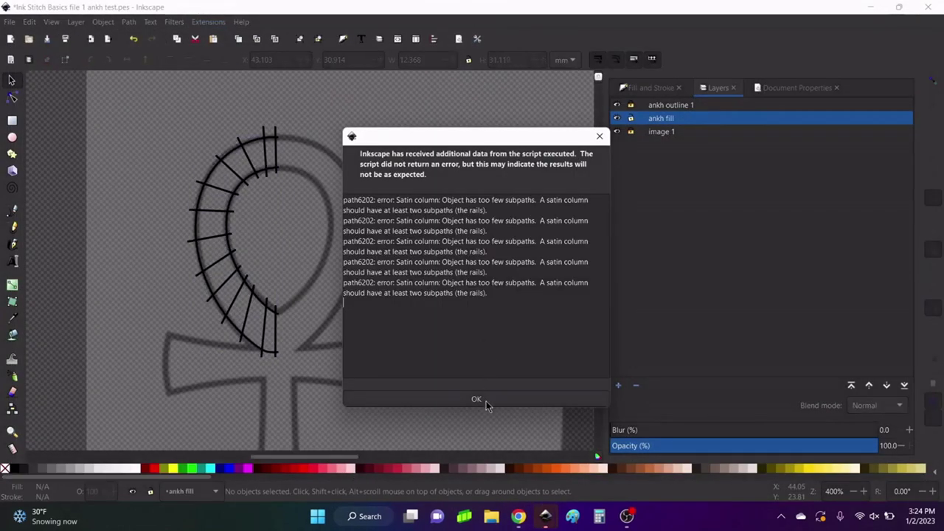
click(479, 396)
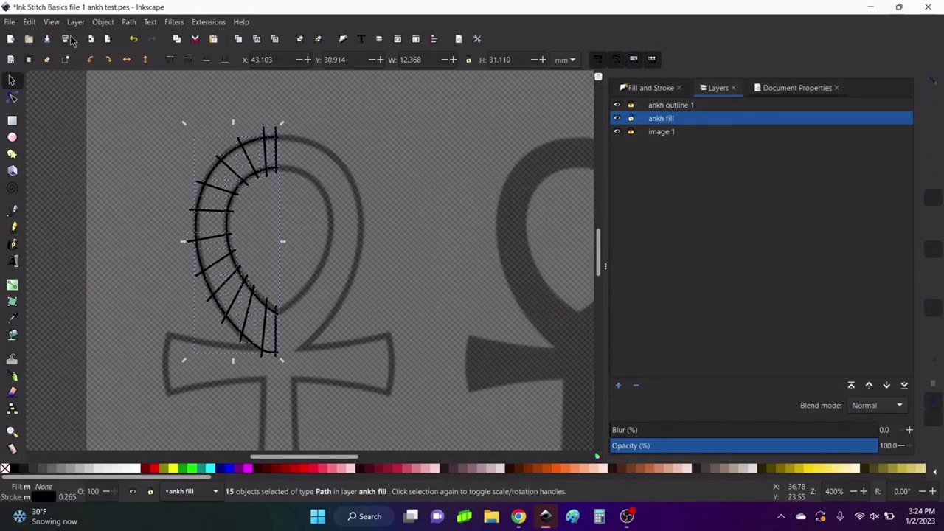
Step: Combine the selected rails and rungs into one path, undoing an accidental move
click(129, 22)
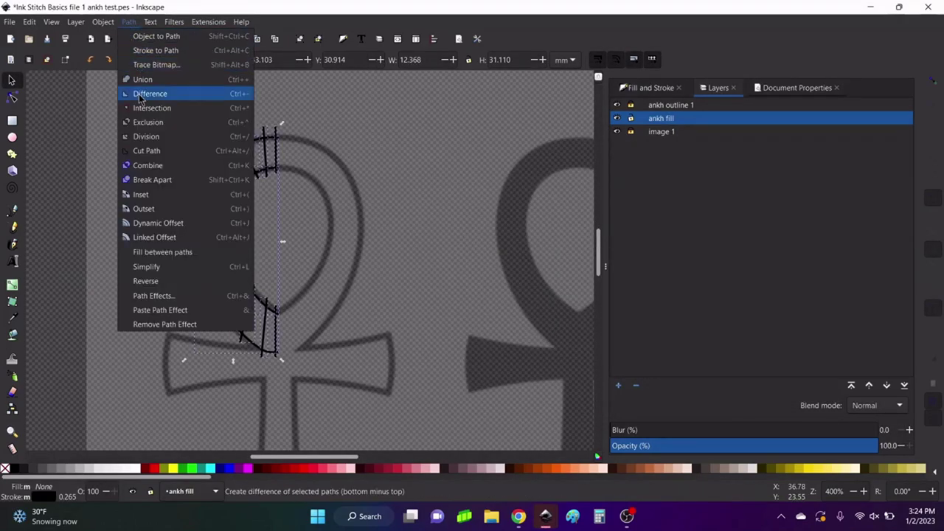
click(149, 165)
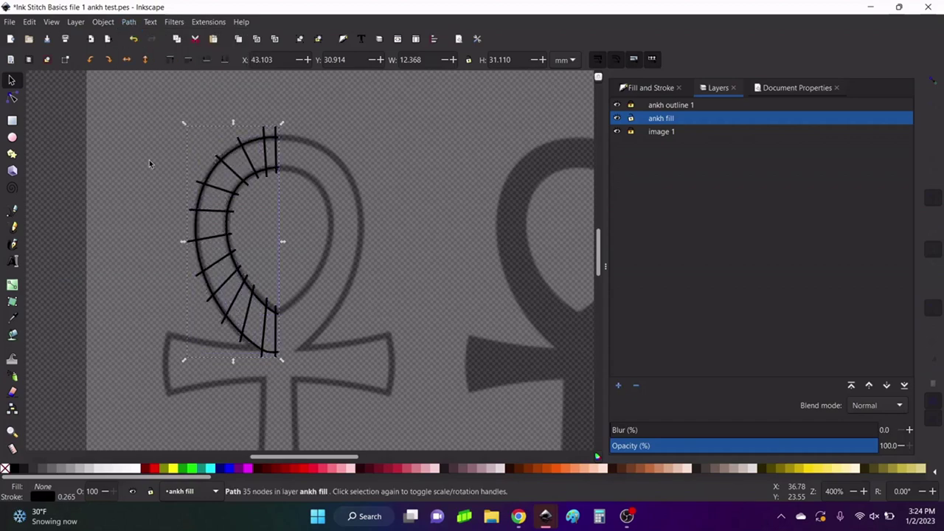
drag(258, 168, 344, 221)
key(ctrl+z)
Step: Enable Custom satin column in Ink/Stitch Params for the combined path and apply
click(202, 22)
mouse_move(255, 170)
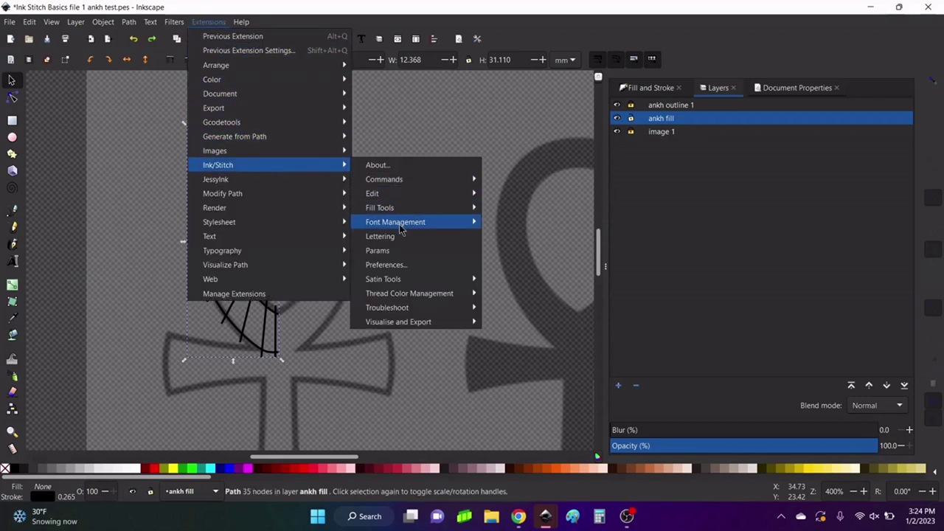
click(406, 252)
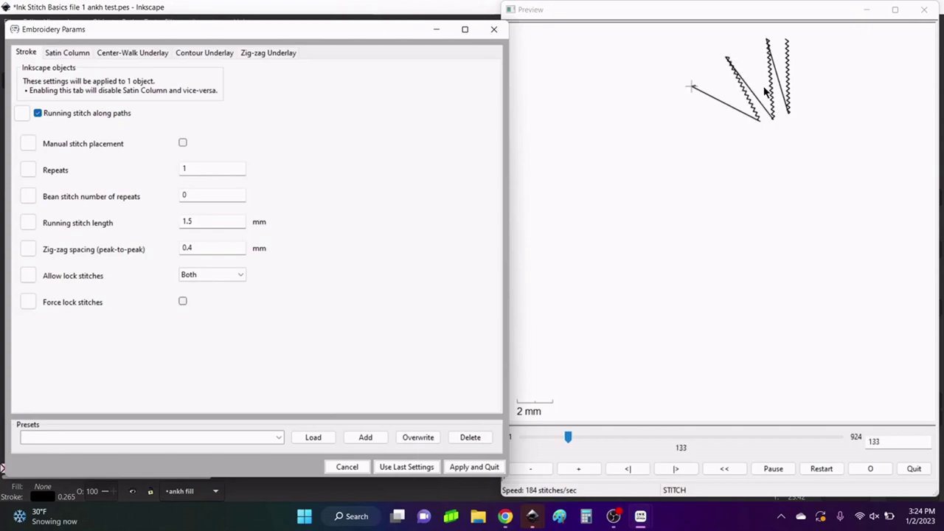
click(63, 51)
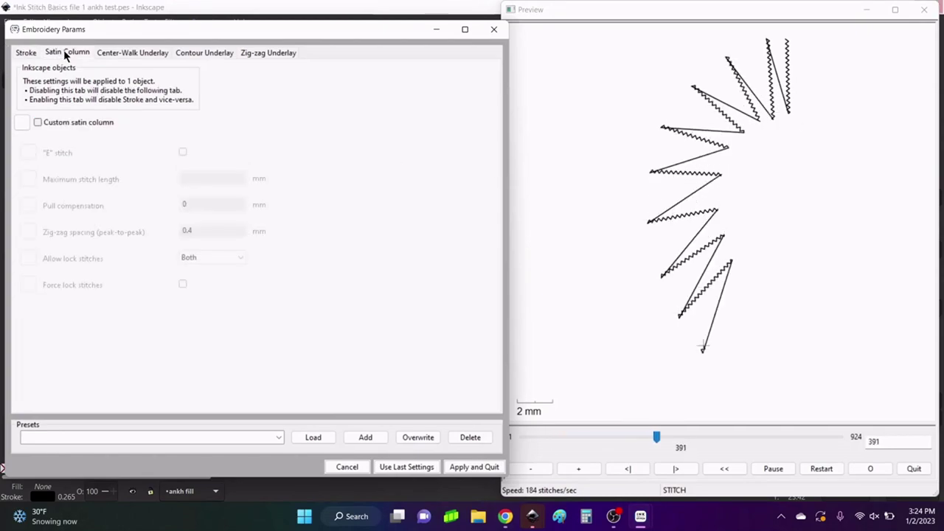
click(38, 122)
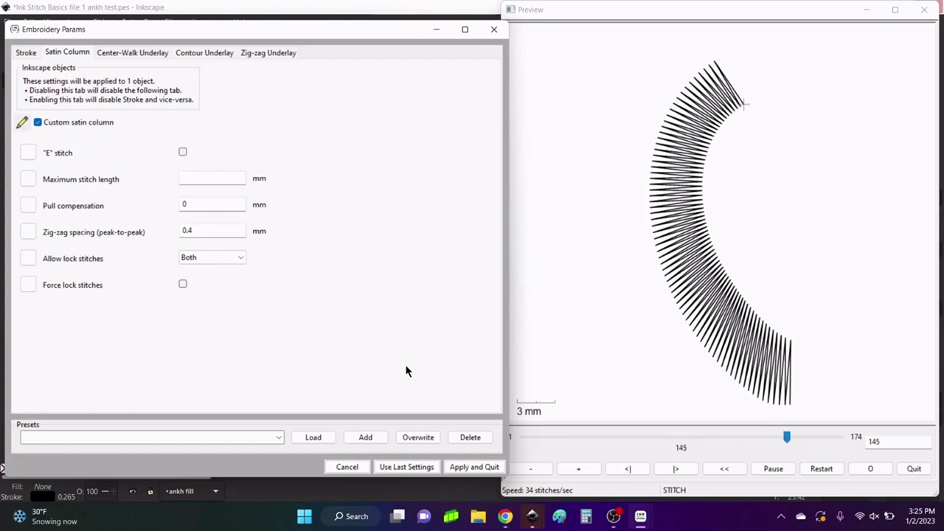
click(474, 467)
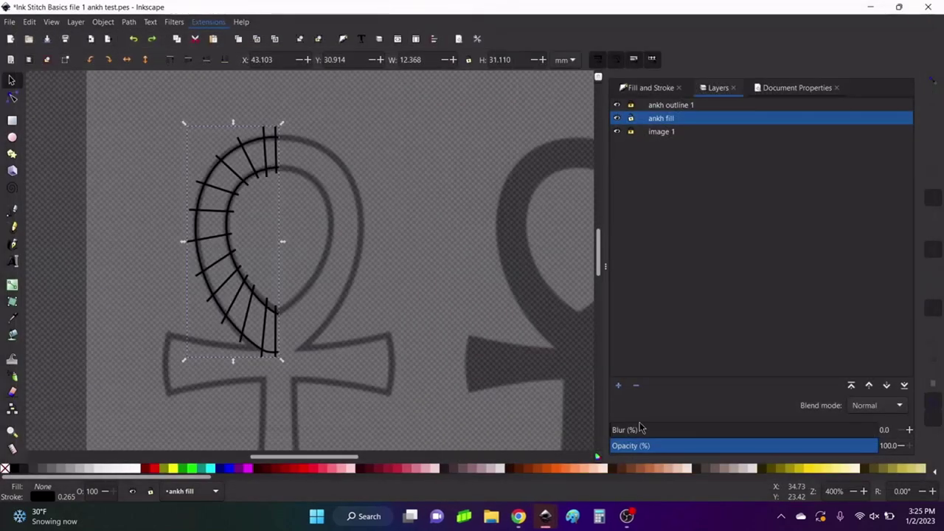
Step: Paste a copy of the loop rung path in place and flip it horizontally
click(27, 22)
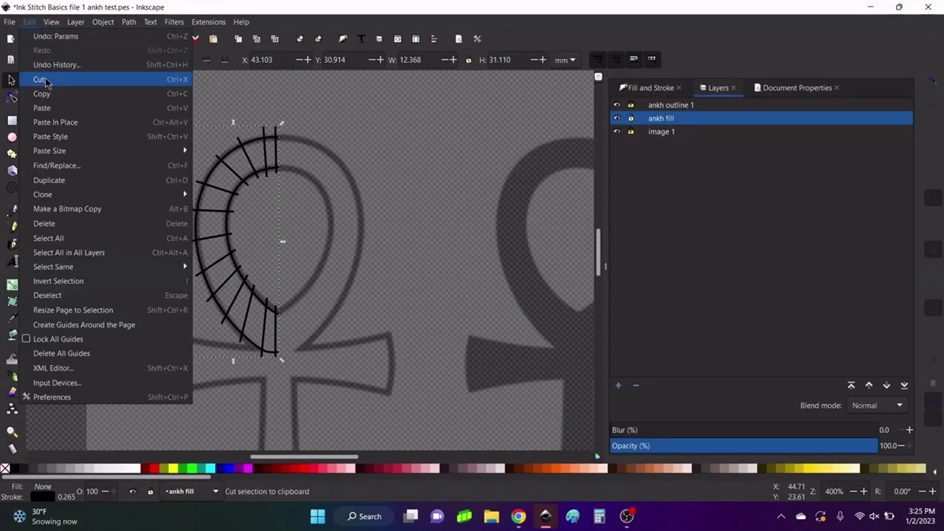
click(47, 89)
click(30, 22)
click(84, 95)
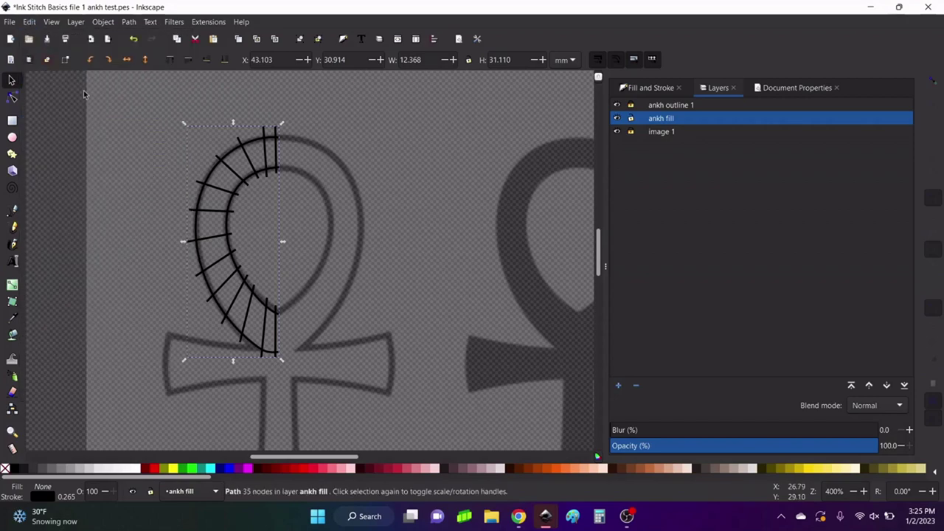
click(128, 60)
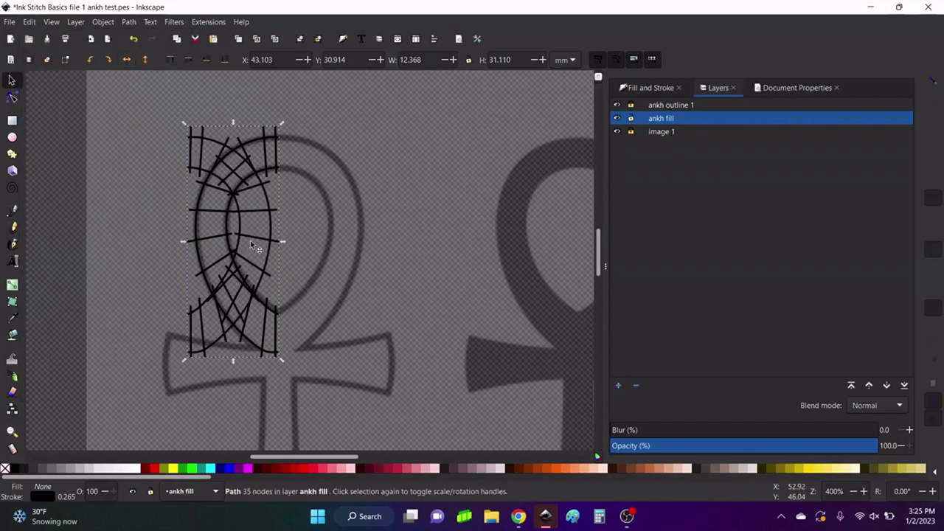
Step: Position the mirrored copy on the loop's right side, aligning it at the top seam
drag(251, 245, 344, 241)
scroll(287, 158, up, 6)
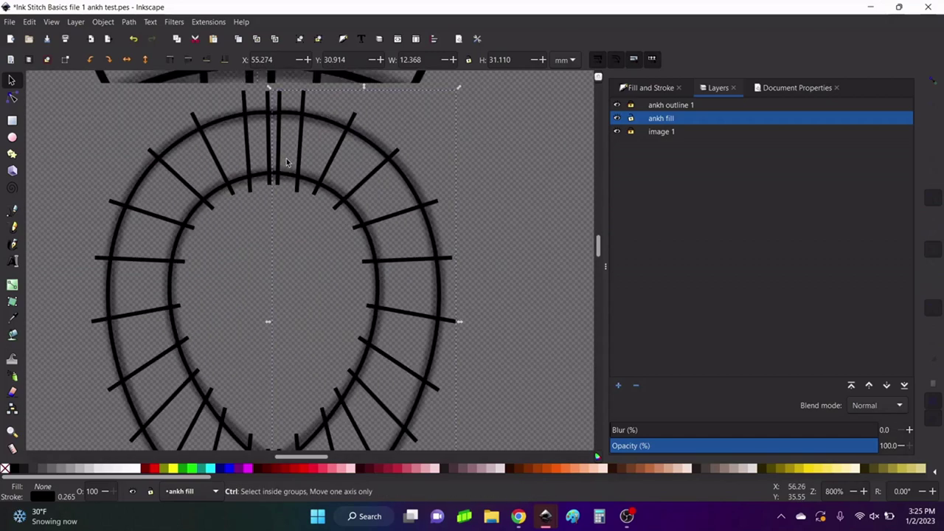
mouse_move(295, 219)
mouse_down()
mouse_move(310, 224)
mouse_move(301, 223)
mouse_up()
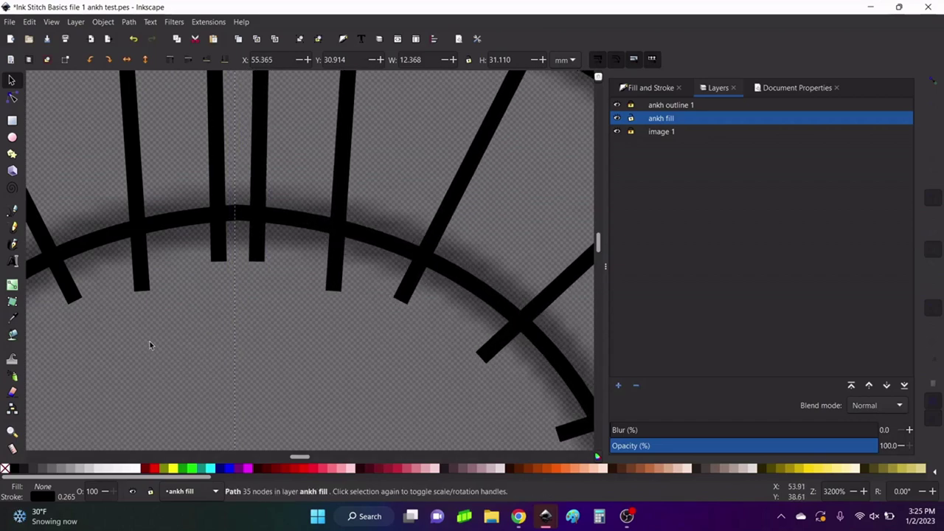
click(290, 348)
scroll(290, 348, up, 5)
scroll(290, 348, down, 6)
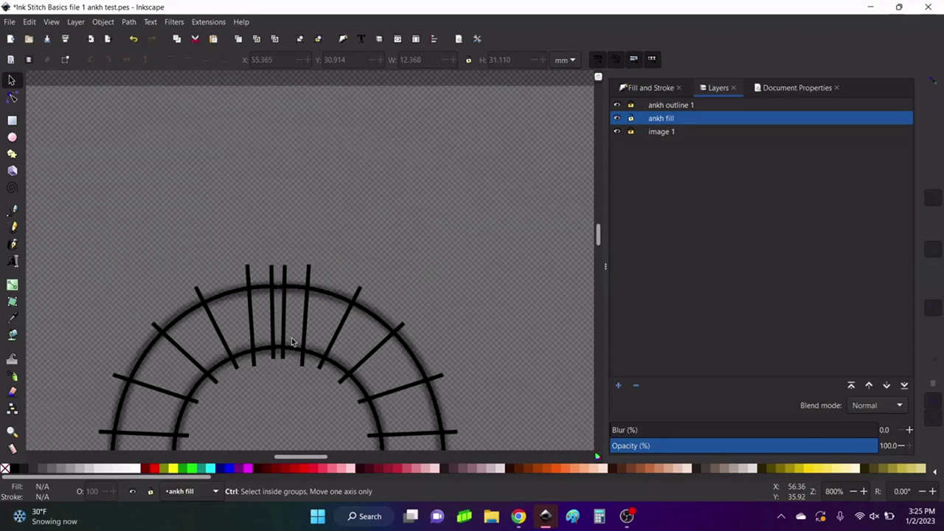
drag(163, 115, 367, 359)
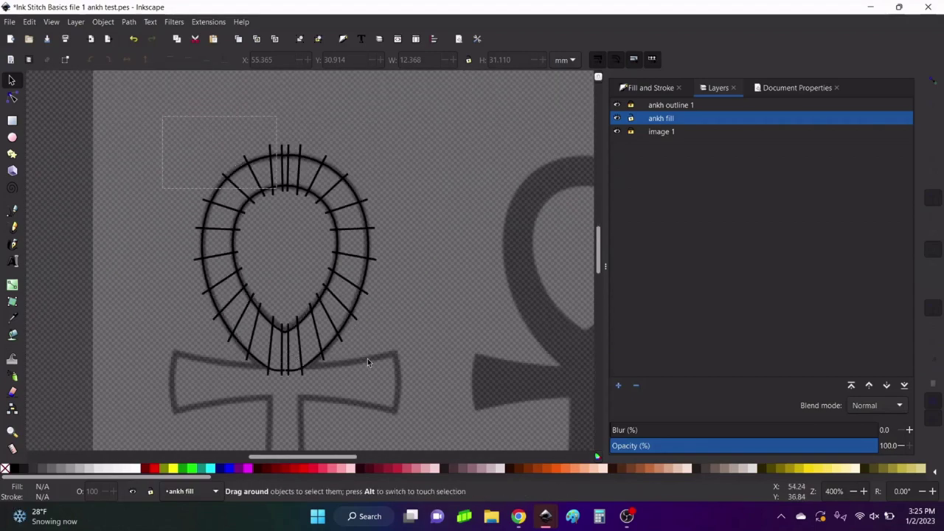
drag(417, 443, 417, 442)
scroll(327, 348, down, 3)
click(327, 348)
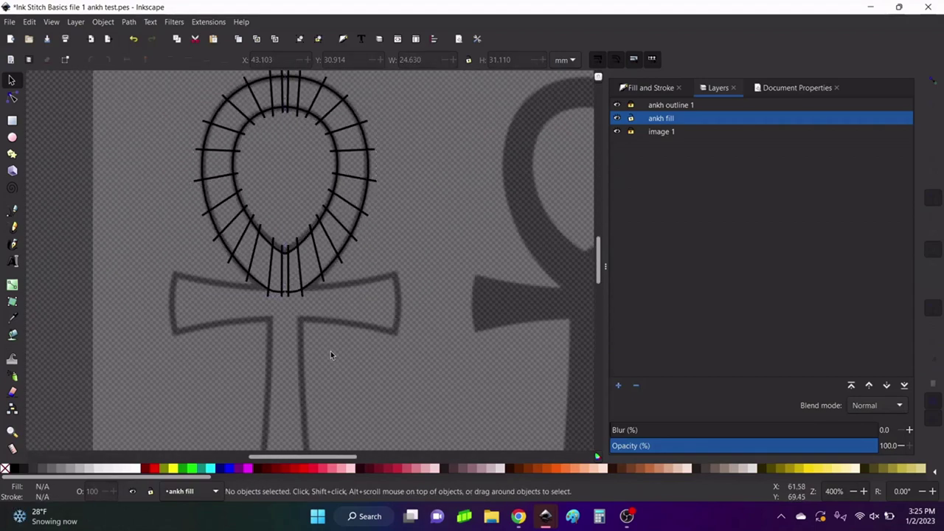
scroll(330, 351, down, 3)
scroll(330, 355, down, 2)
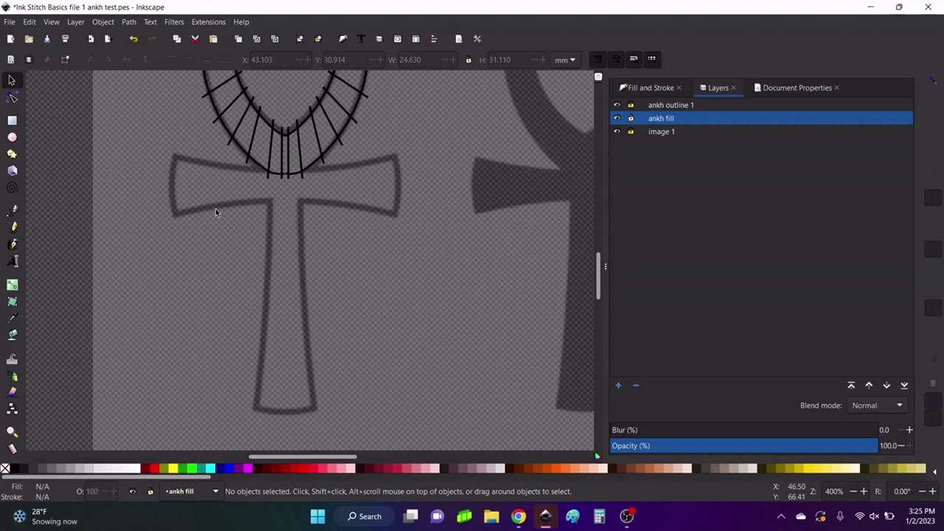
Step: Draw a straight rail down the left edge of the ankh stem
click(15, 210)
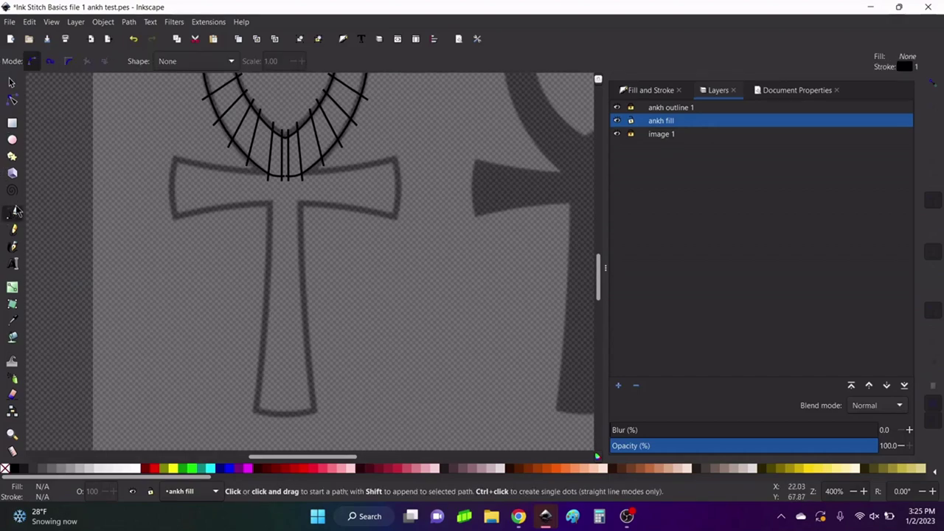
click(270, 201)
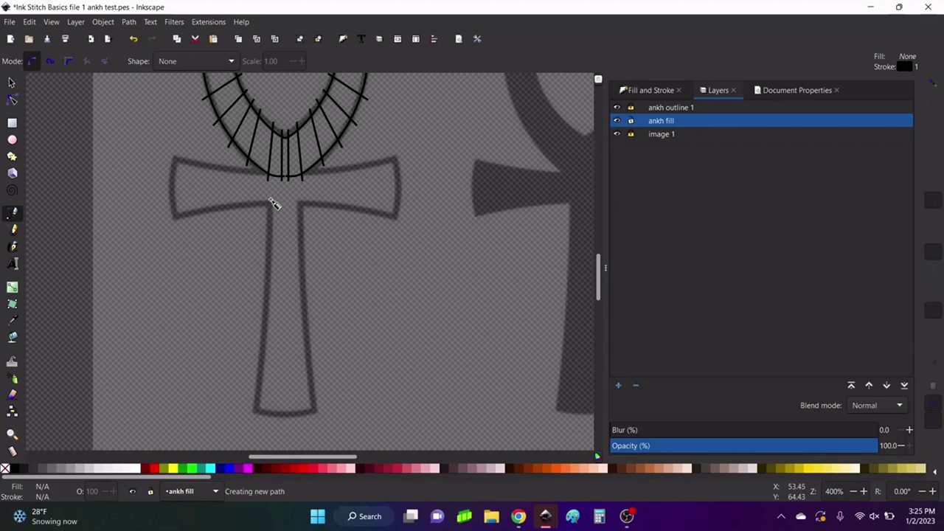
click(255, 411)
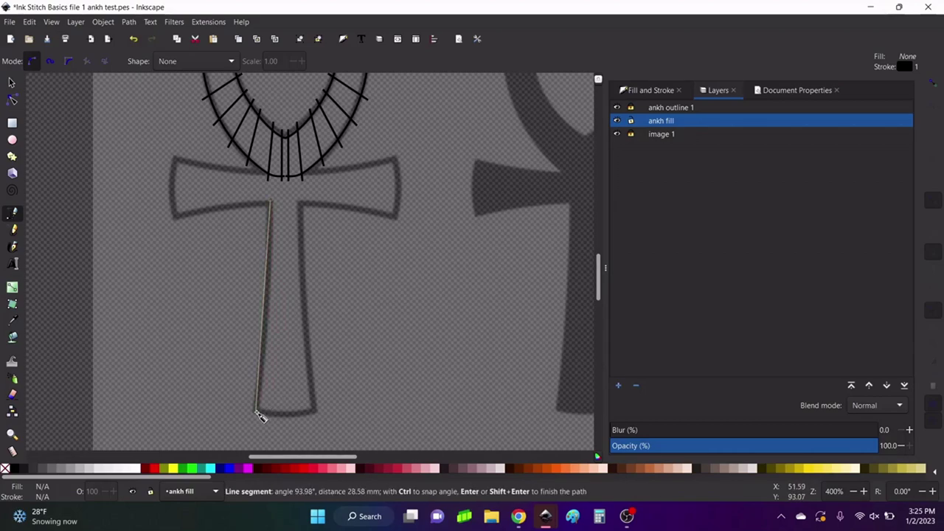
key(Return)
click(14, 100)
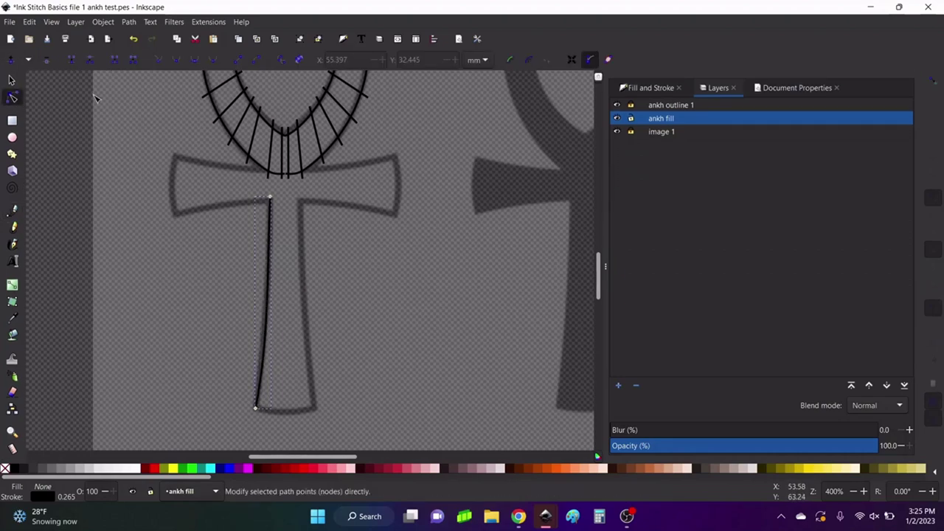
click(11, 82)
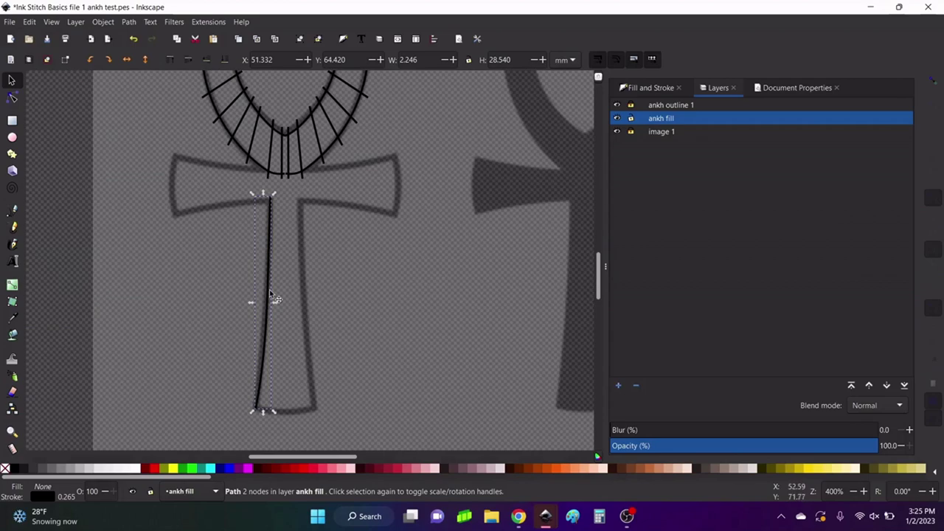
Step: Paste a horizontally flipped copy of the rail onto the stem's right edge and select both rails
click(29, 21)
click(44, 94)
click(30, 22)
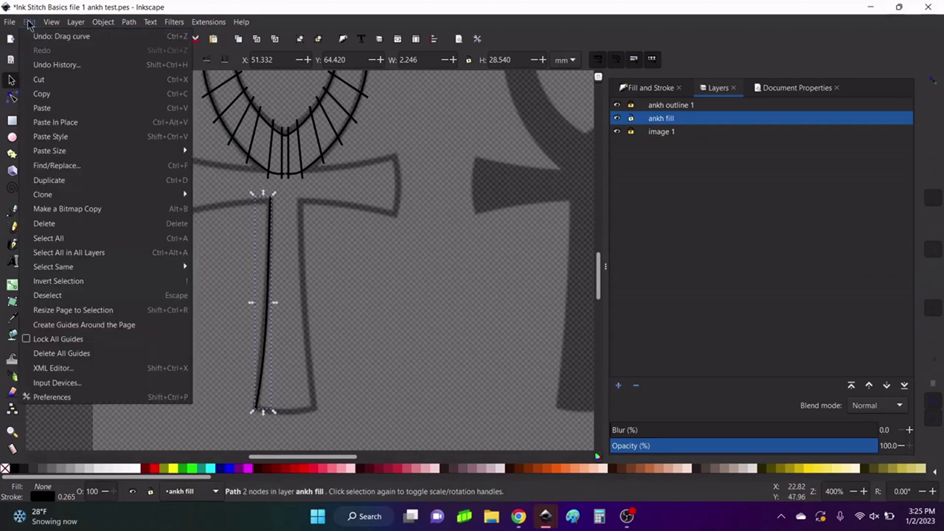
click(54, 121)
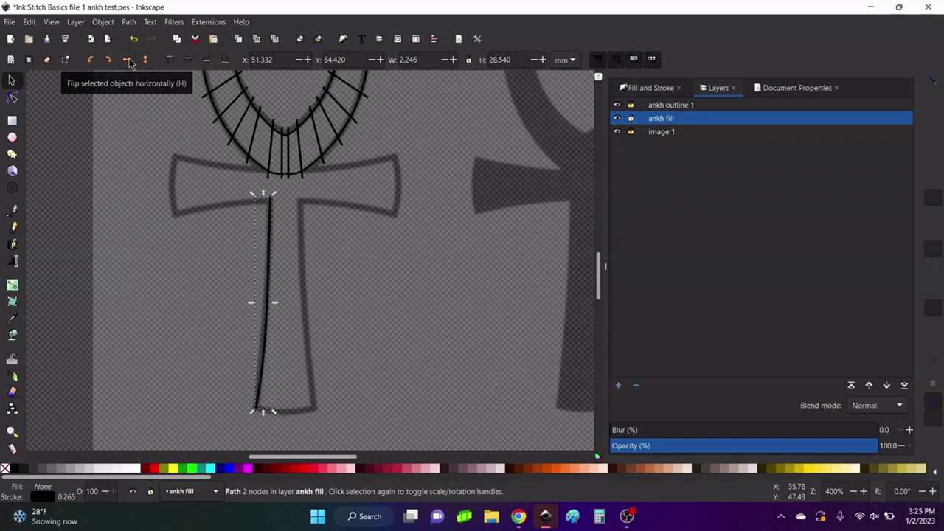
click(128, 60)
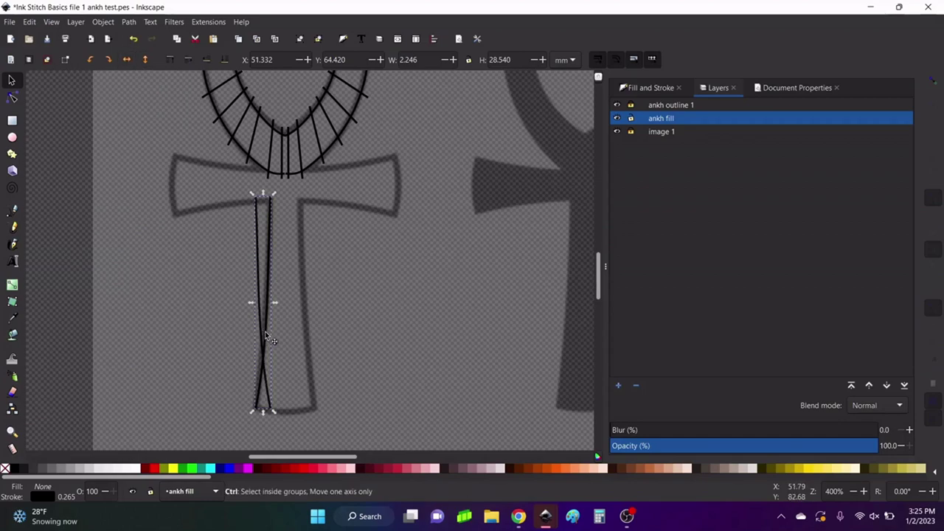
drag(268, 338, 305, 334)
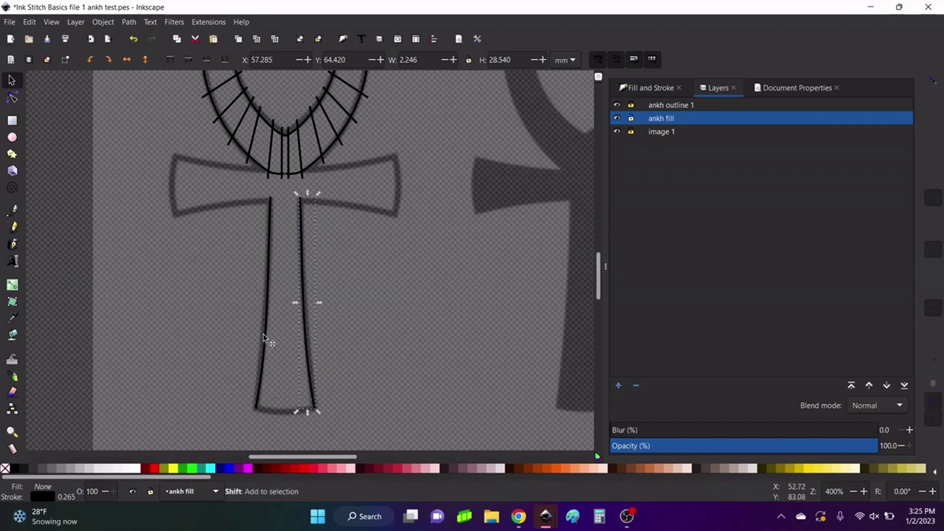
shift+click(267, 337)
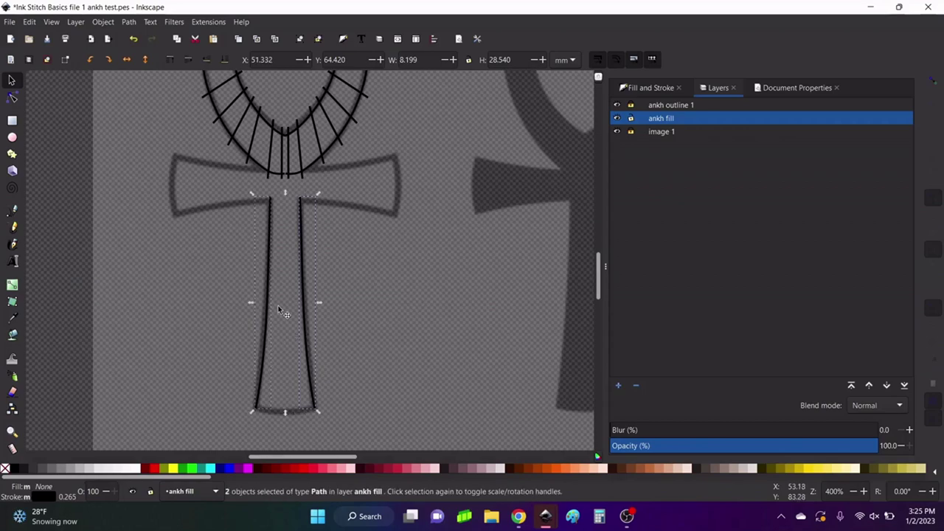
Step: Combine the two stem rails into one path, undoing an accidental move
click(128, 21)
click(168, 165)
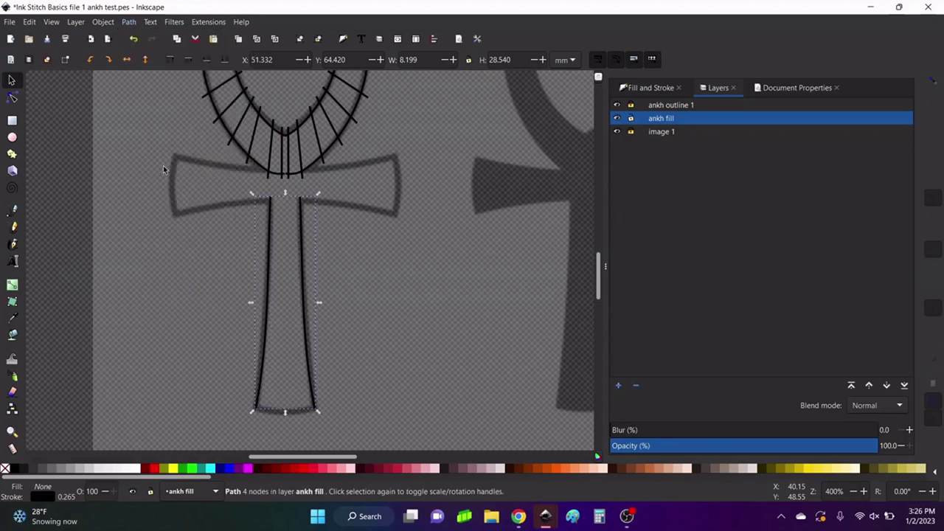
drag(302, 249, 346, 255)
key(ctrl+z)
Step: Enable Custom satin column in Ink/Stitch Params for the stem path and apply
click(209, 23)
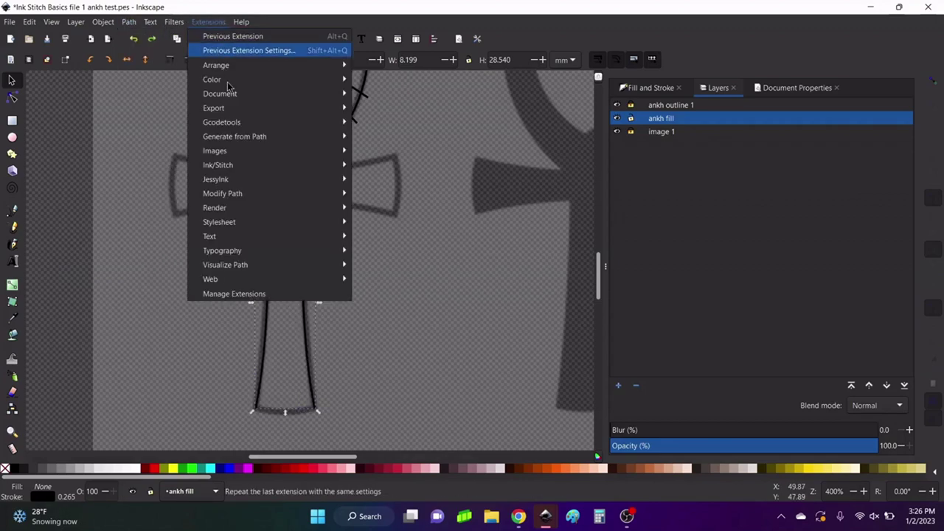
mouse_move(249, 164)
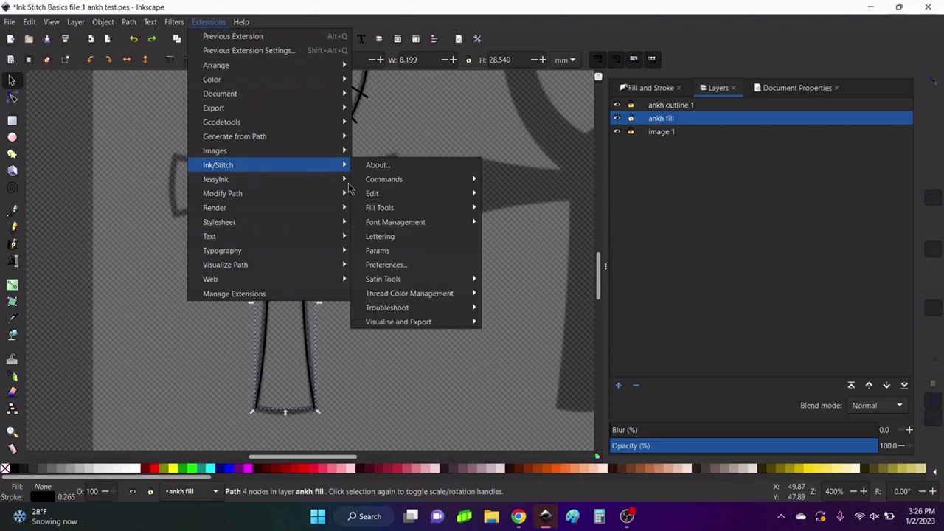
click(393, 251)
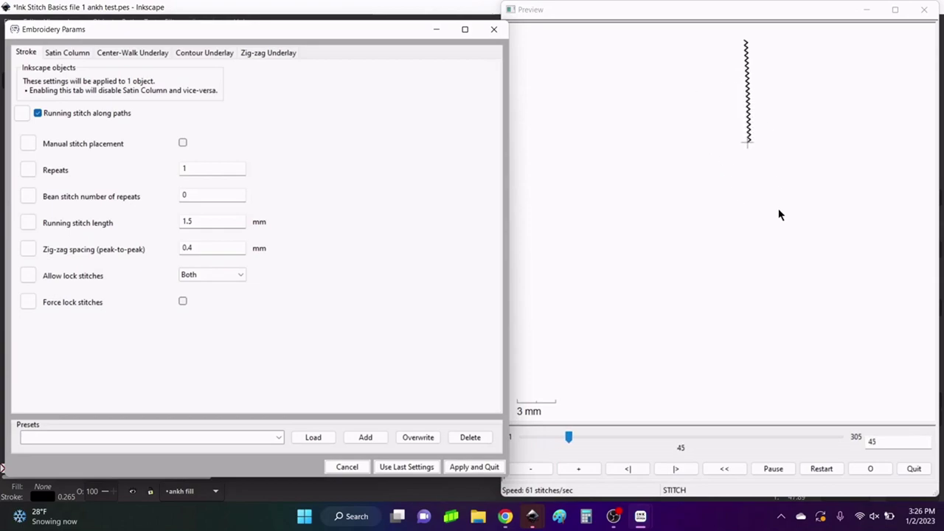
click(67, 54)
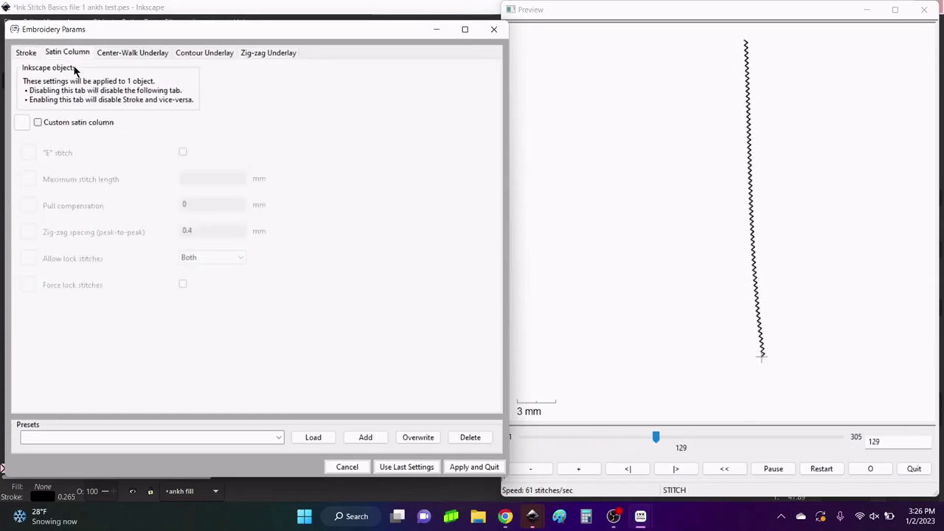
click(37, 122)
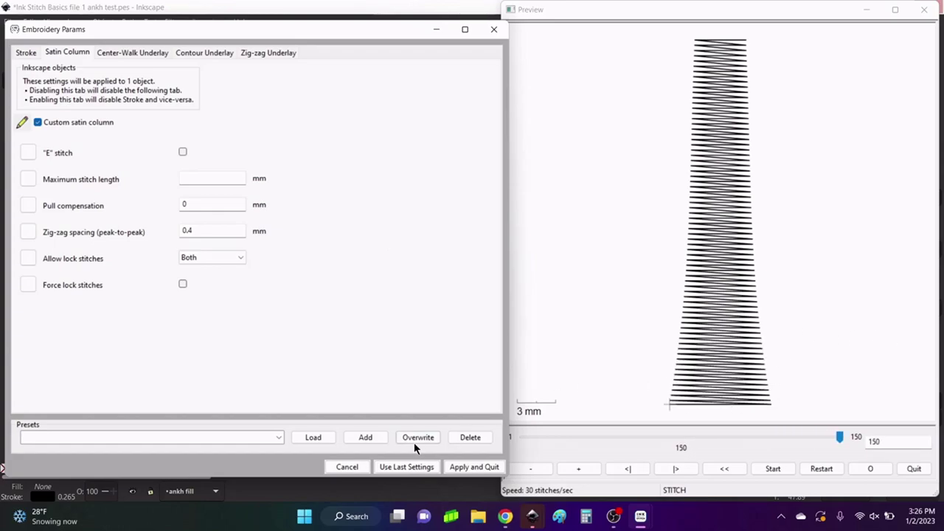
click(475, 467)
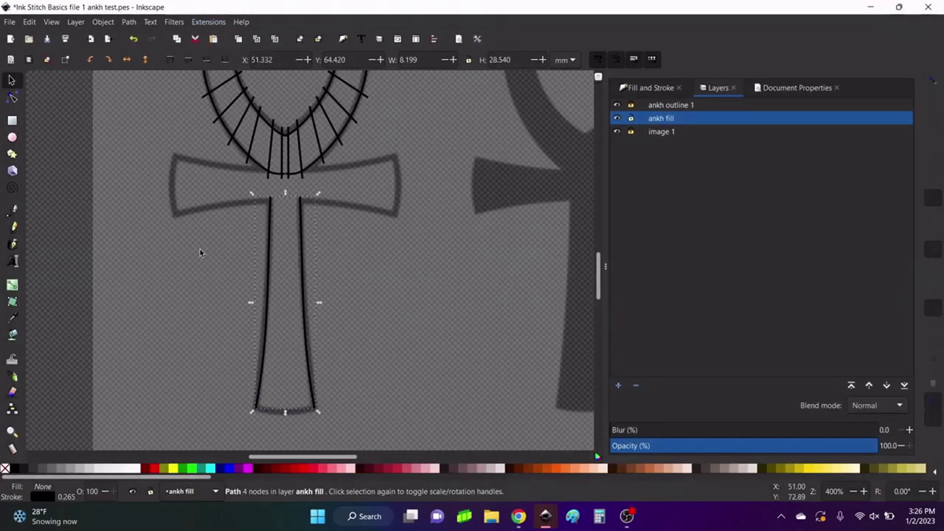
Step: Clear the selection on the canvas before drawing the crossbar
click(430, 264)
mouse_move(497, 447)
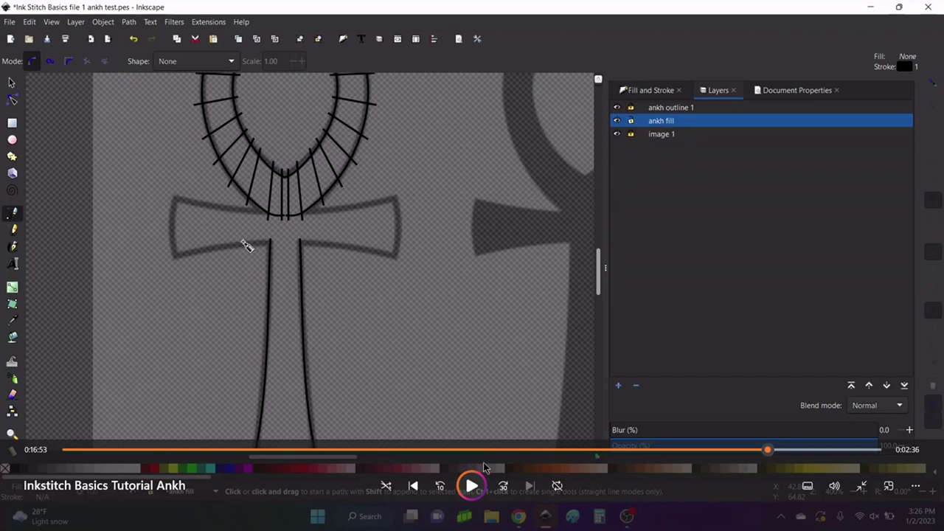
Step: Undo the accidental crossbar curve drag and return to the Selector
click(484, 467)
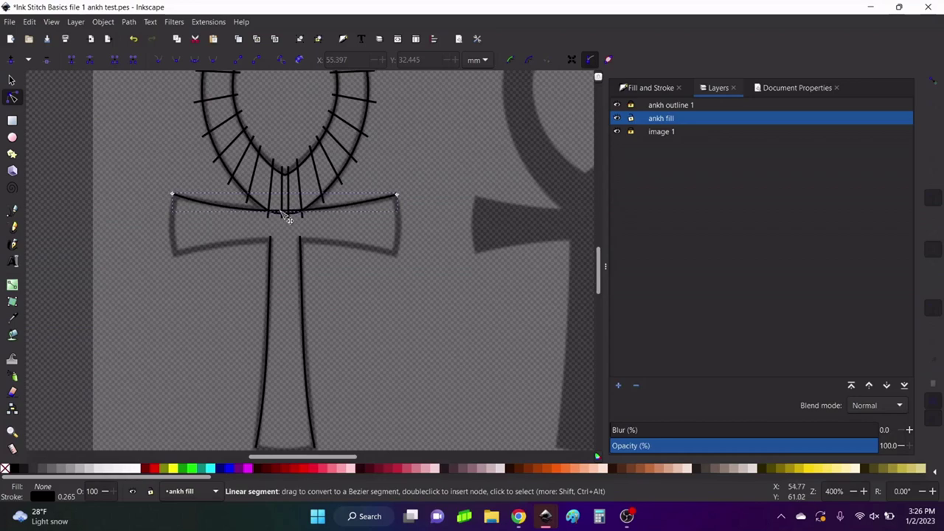
click(28, 22)
click(29, 35)
click(11, 79)
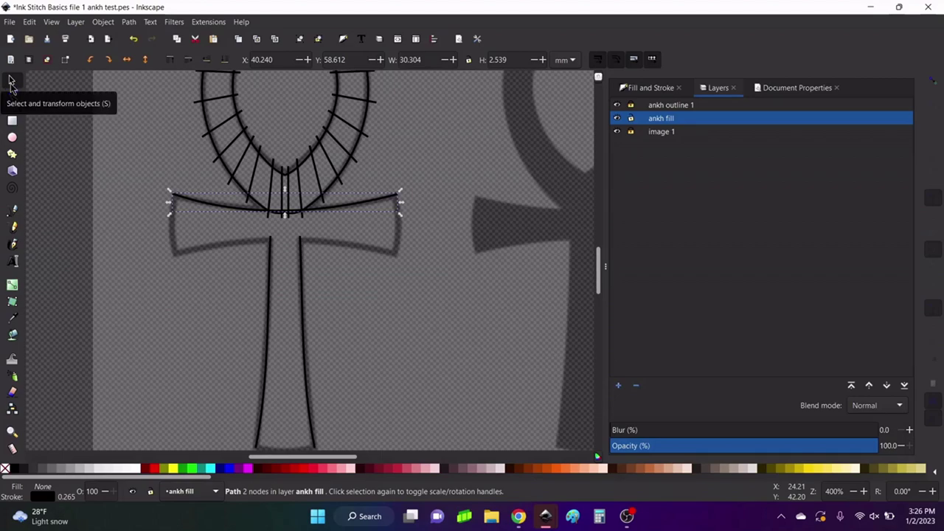
Step: Paste a vertically flipped copy of the crossbar line and move it to the crossbar's lower edge
click(30, 22)
click(39, 97)
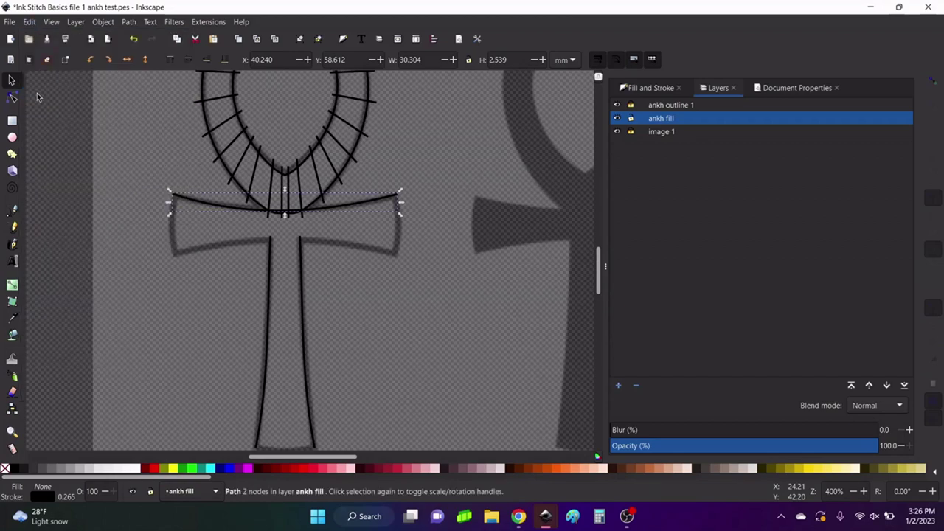
click(35, 22)
click(45, 124)
click(146, 59)
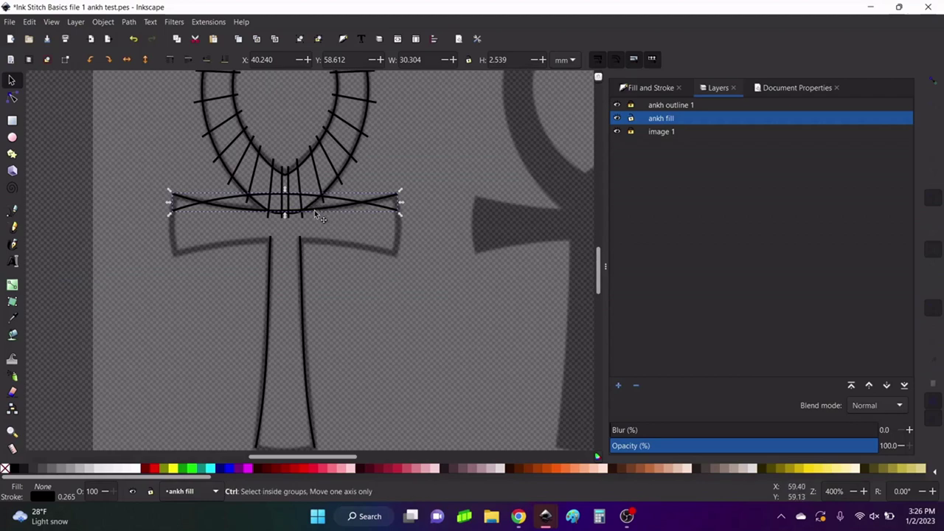
drag(321, 202, 320, 243)
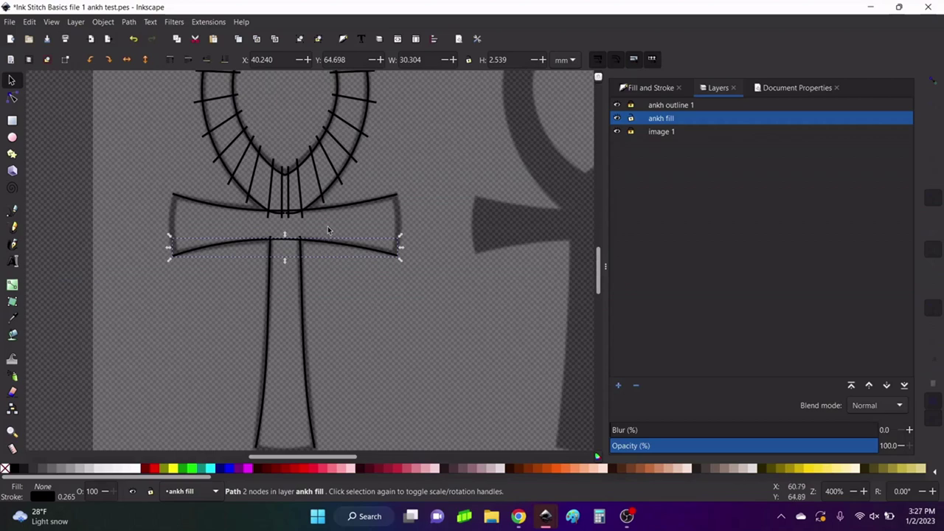
Step: Add the upper crossbar edge to the selection and combine both edges into one path
shift+click(354, 198)
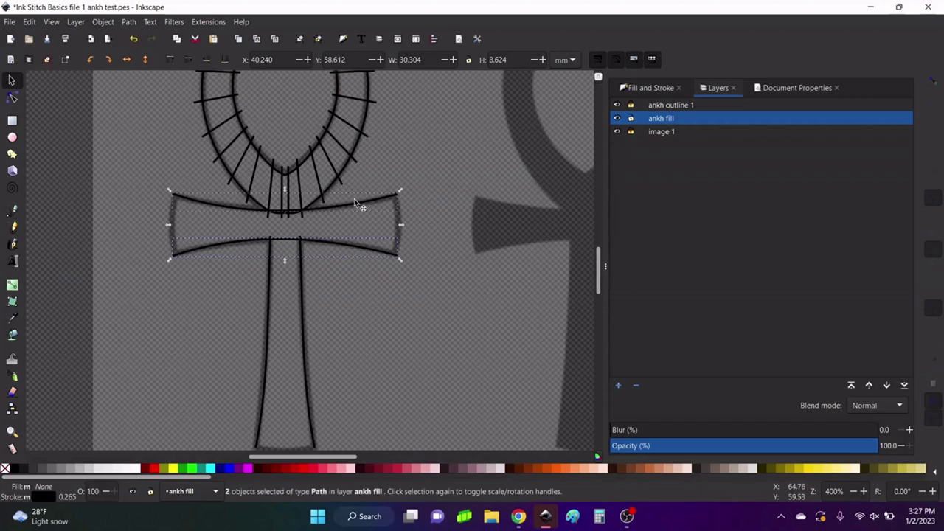
click(129, 24)
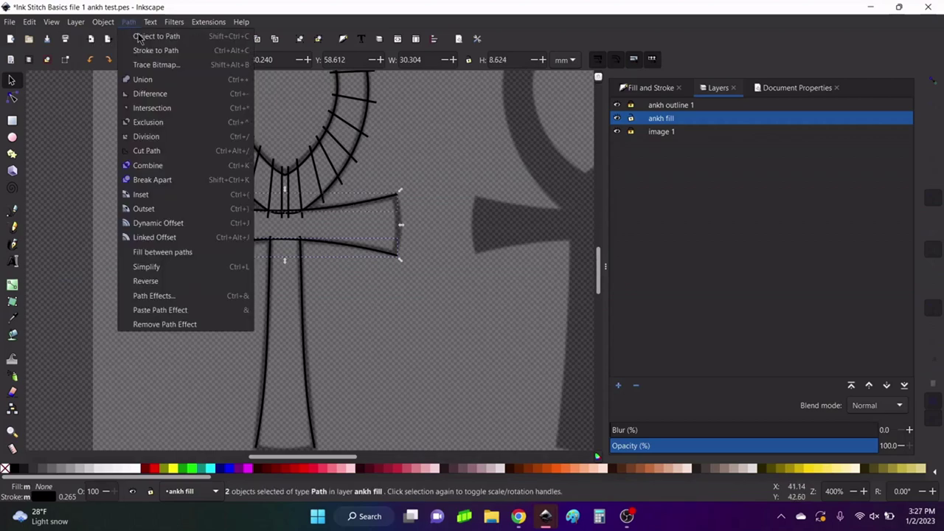
click(166, 164)
Step: Enable Custom satin column in Ink/Stitch Params for the crossbar path and apply
click(209, 23)
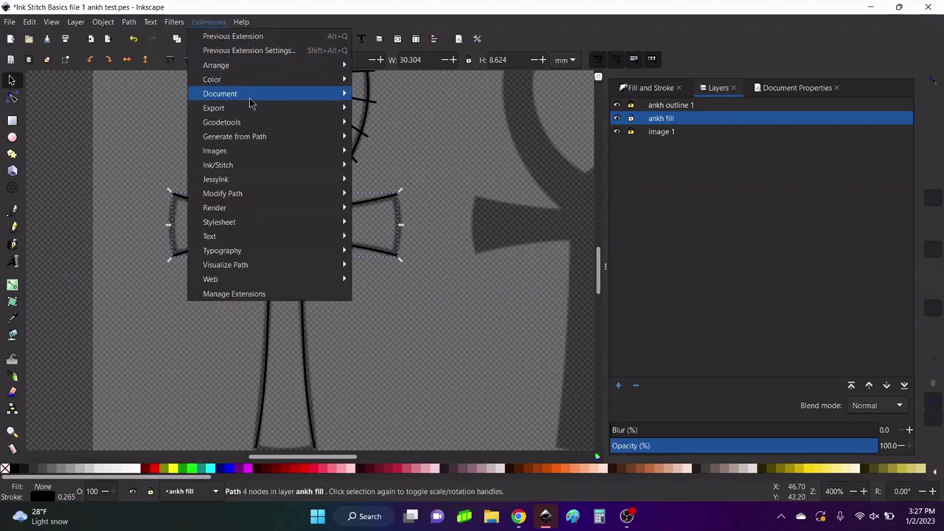
mouse_move(248, 165)
click(392, 251)
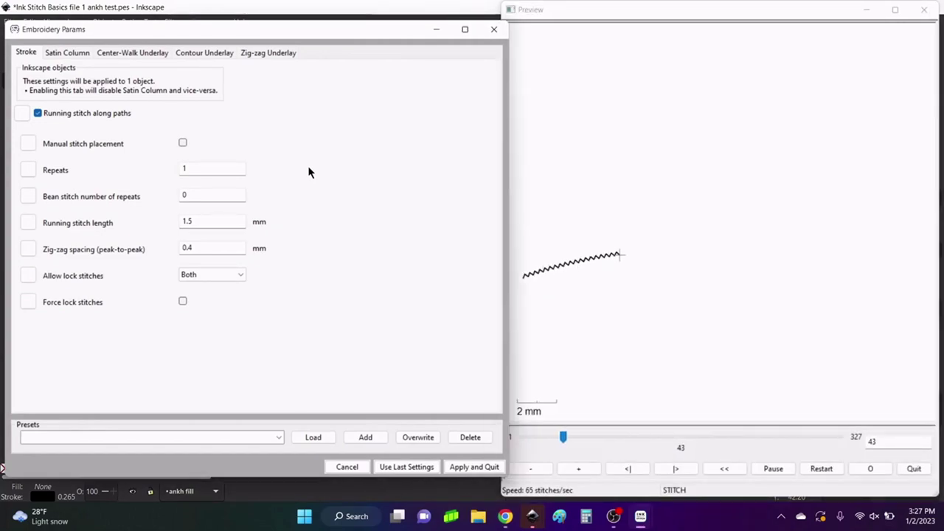
click(73, 53)
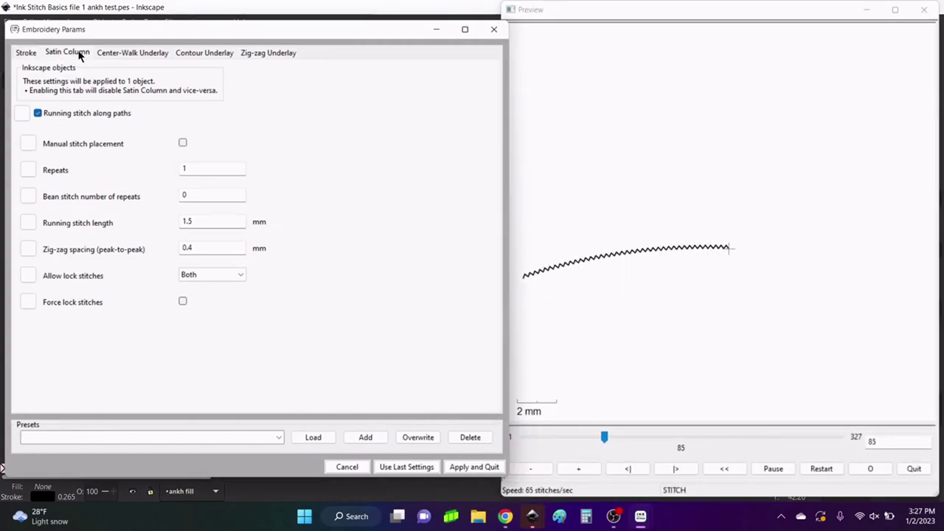
click(38, 123)
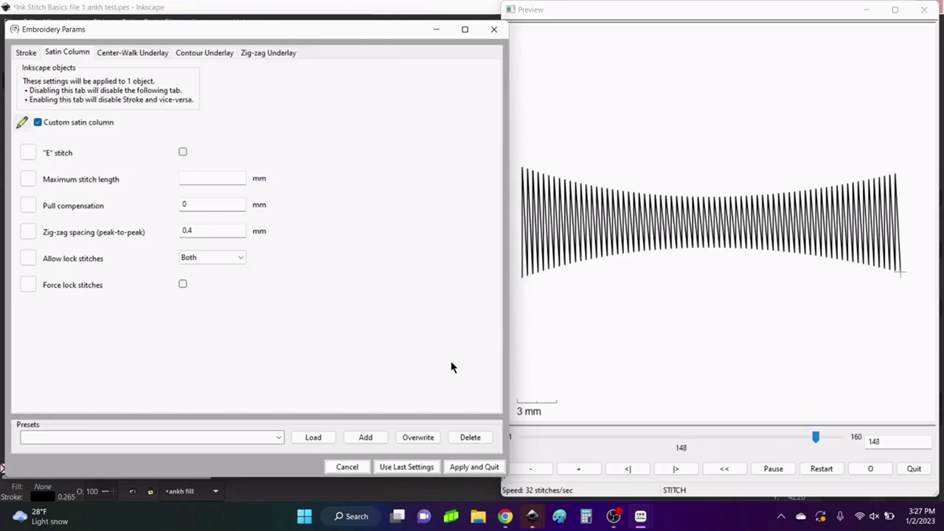
click(471, 466)
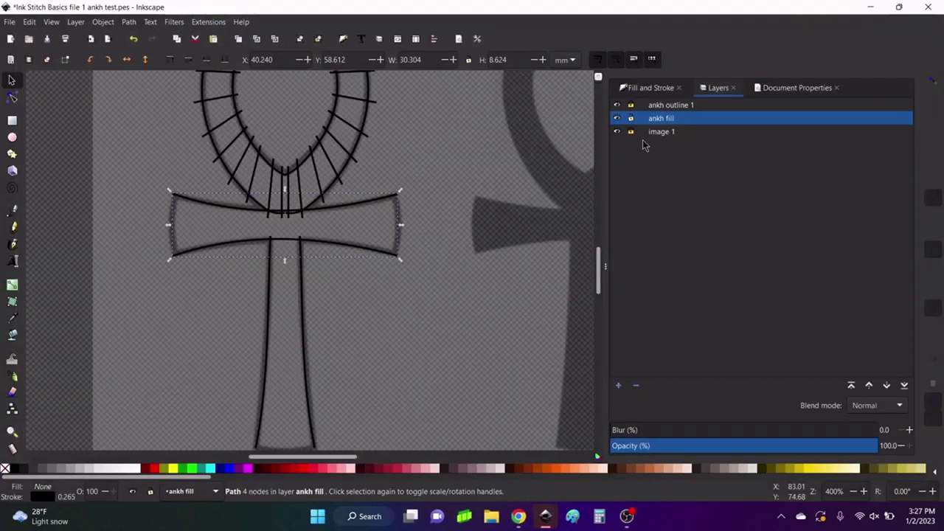
Step: Hide the reference ankh image and give all four ankh paths a yellow ffff00ff stroke
click(618, 132)
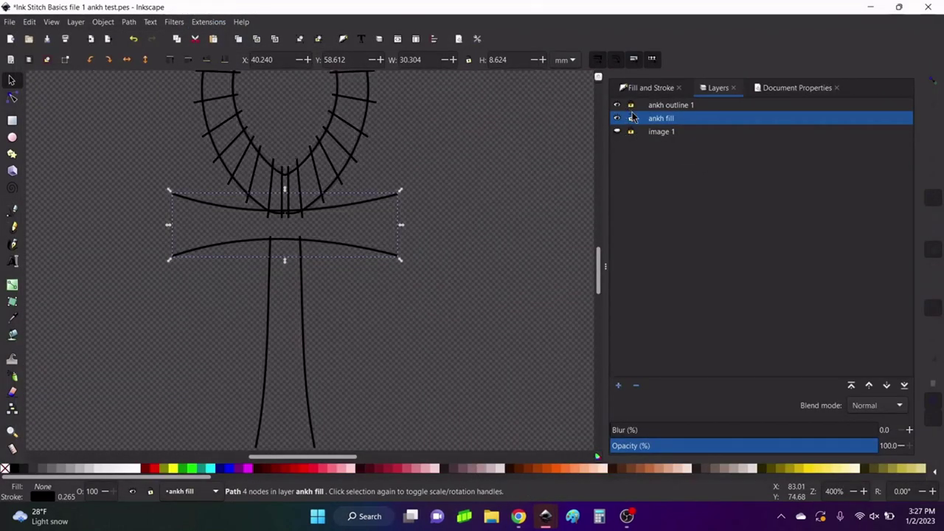
click(426, 321)
scroll(426, 321, down, 2)
drag(224, 110, 488, 446)
click(648, 89)
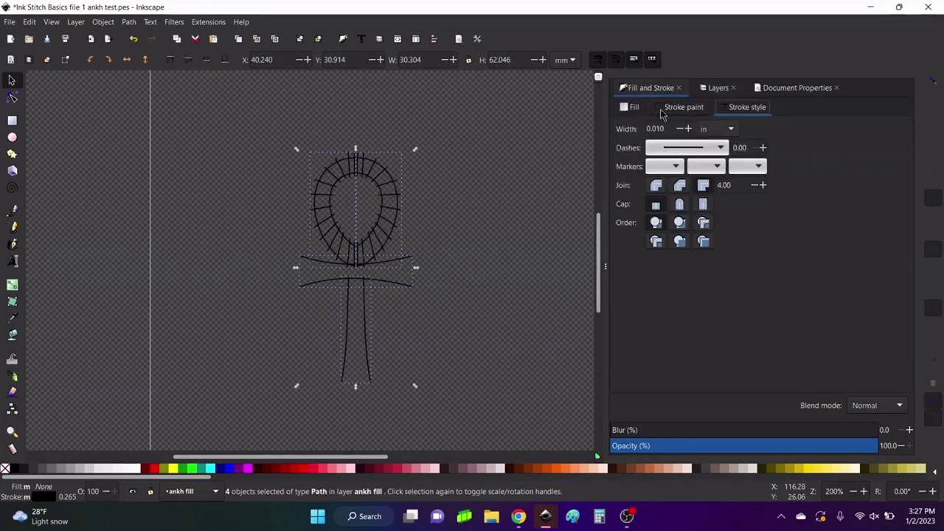
click(667, 110)
drag(837, 252, 803, 190)
click(798, 196)
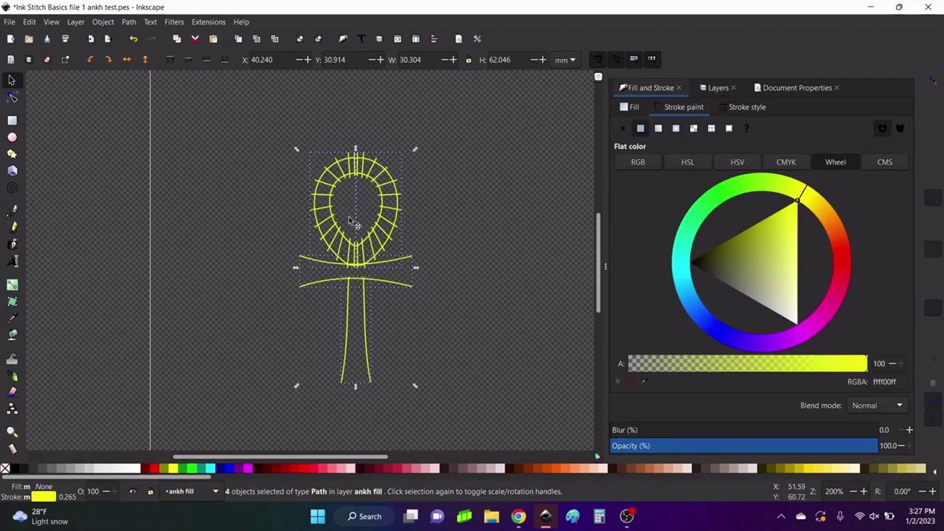
click(208, 21)
mouse_move(247, 170)
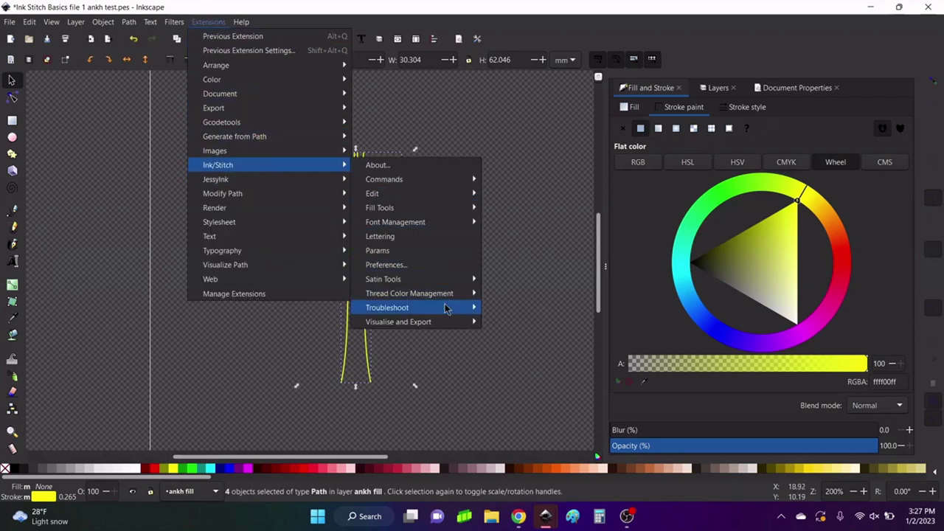
mouse_move(451, 321)
click(521, 338)
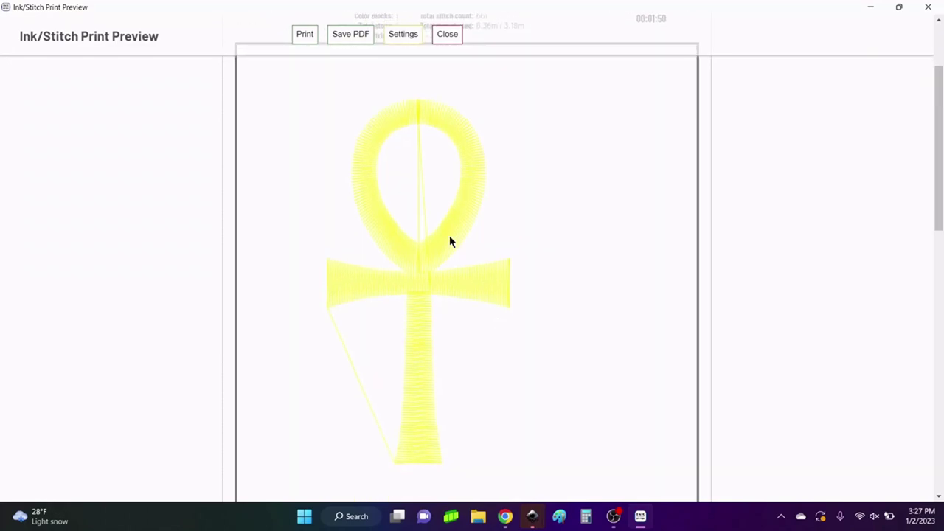
scroll(499, 388, down, 3)
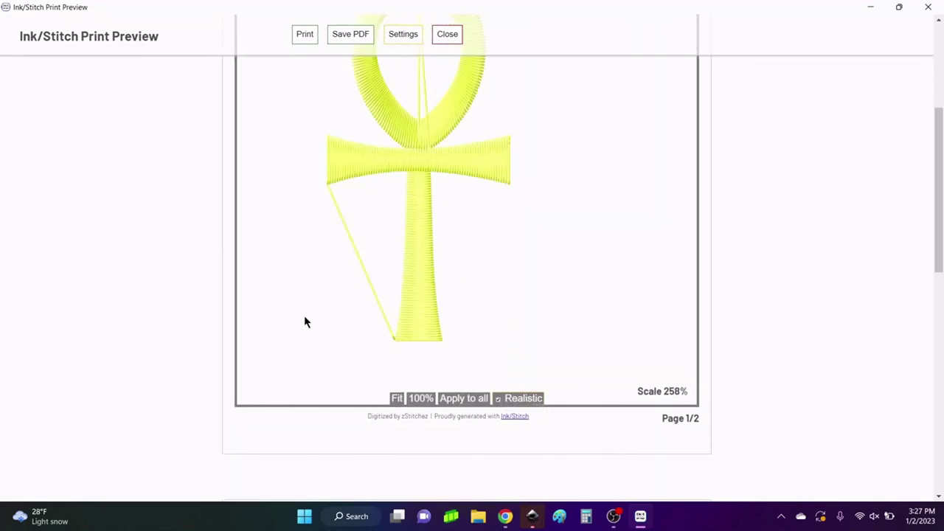
scroll(304, 320, up, 3)
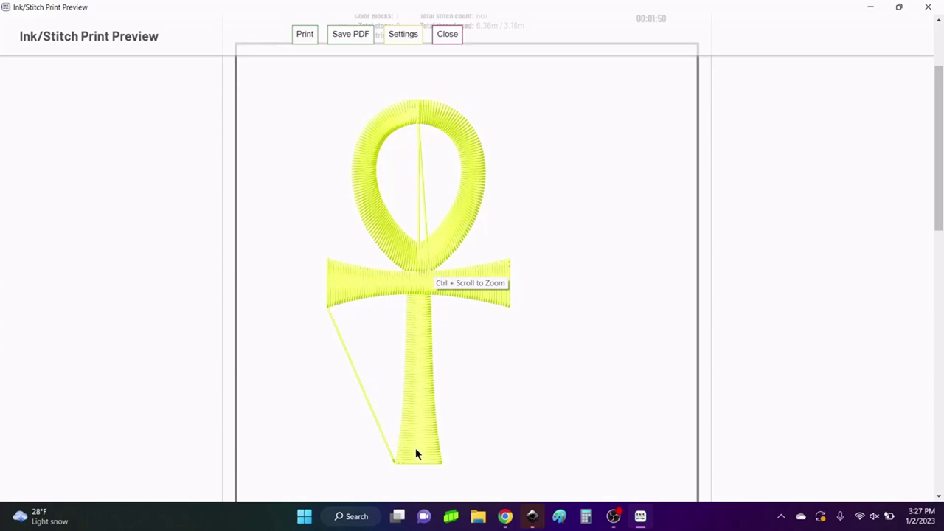
scroll(449, 200, up, 2)
click(447, 35)
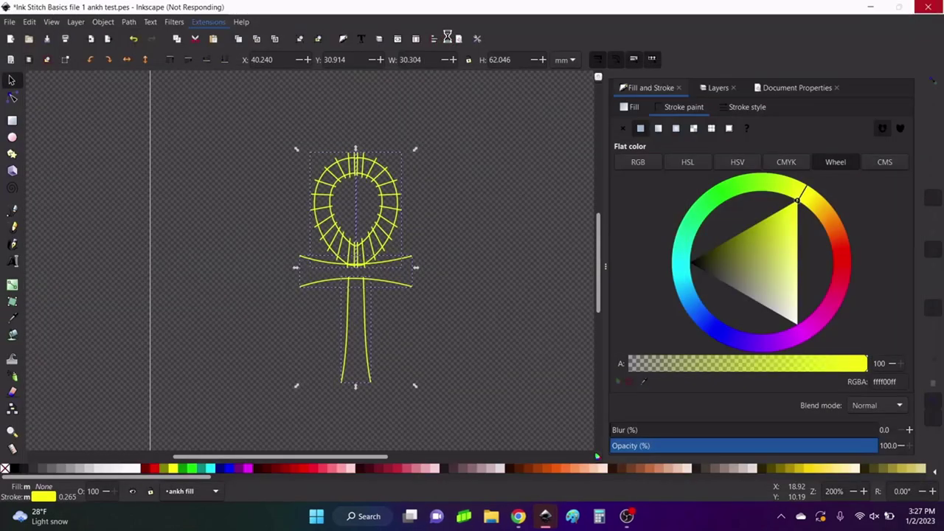
Step: Select all four ankh paths and attach Ink/Stitch 'Trim thread' commands through Attach Commands to Selected Objects
drag(217, 122, 263, 190)
mouse_move(244, 126)
mouse_down()
mouse_move(334, 155)
mouse_move(515, 444)
mouse_up()
click(213, 22)
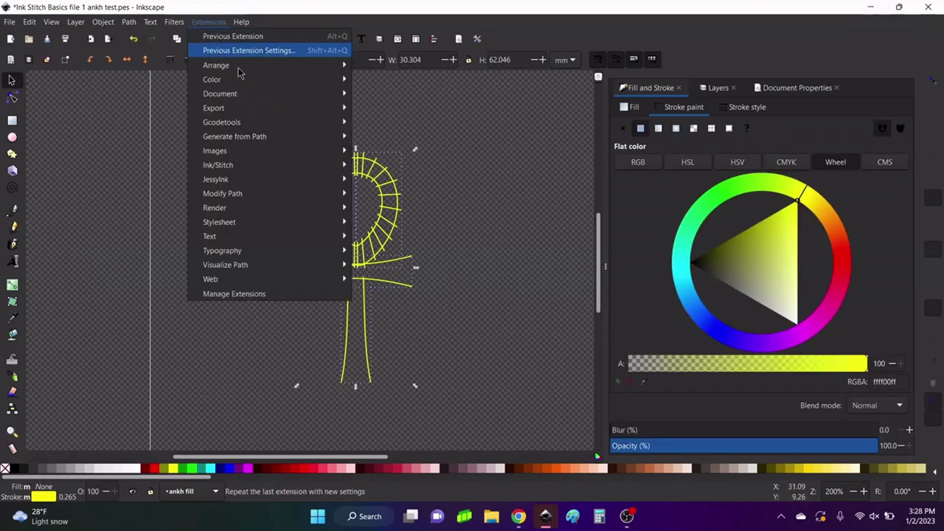
mouse_move(248, 163)
mouse_move(382, 181)
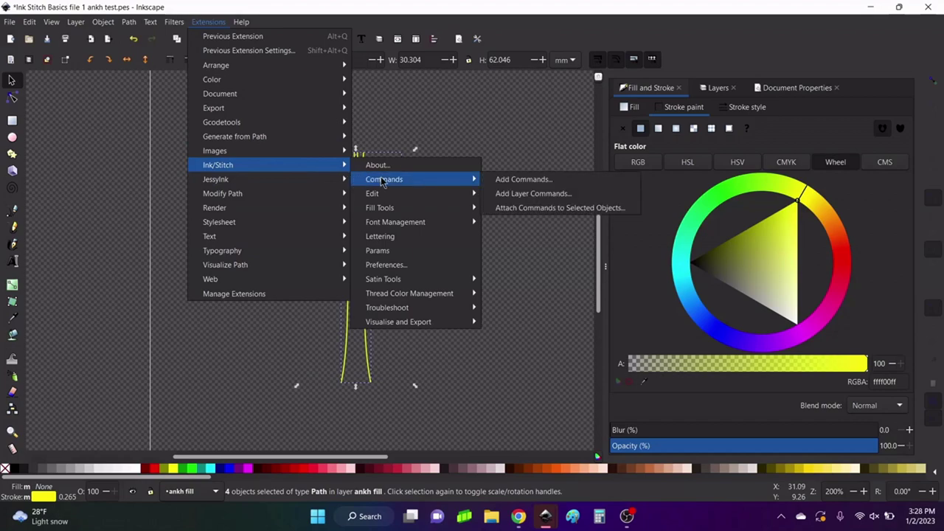
click(499, 209)
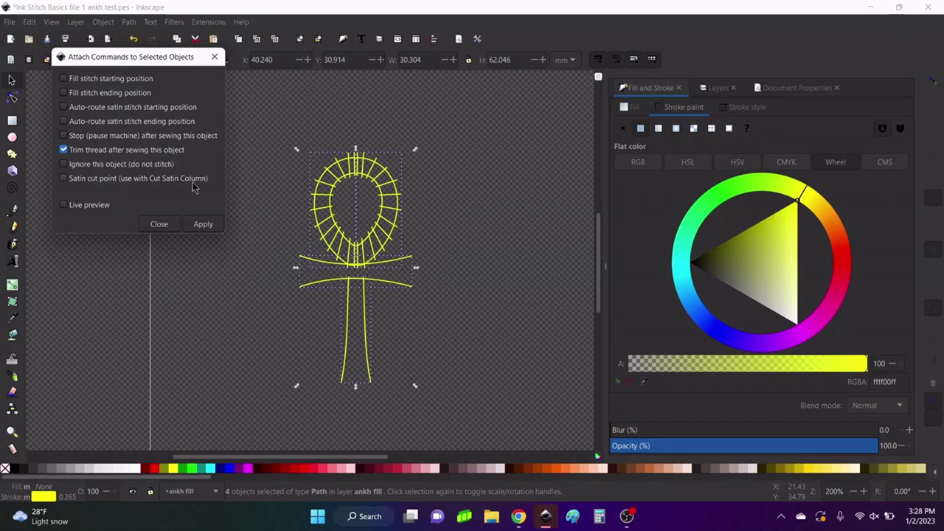
click(203, 223)
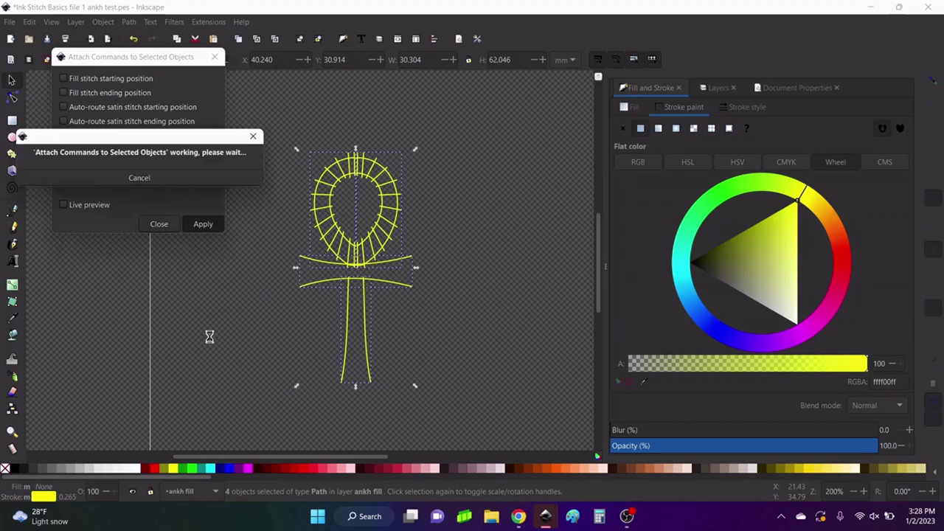
click(159, 224)
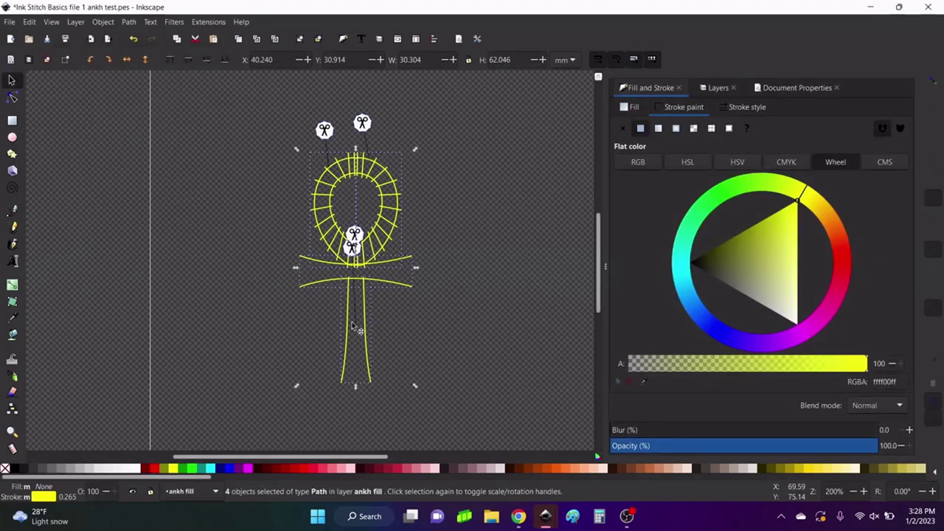
click(209, 21)
mouse_move(268, 168)
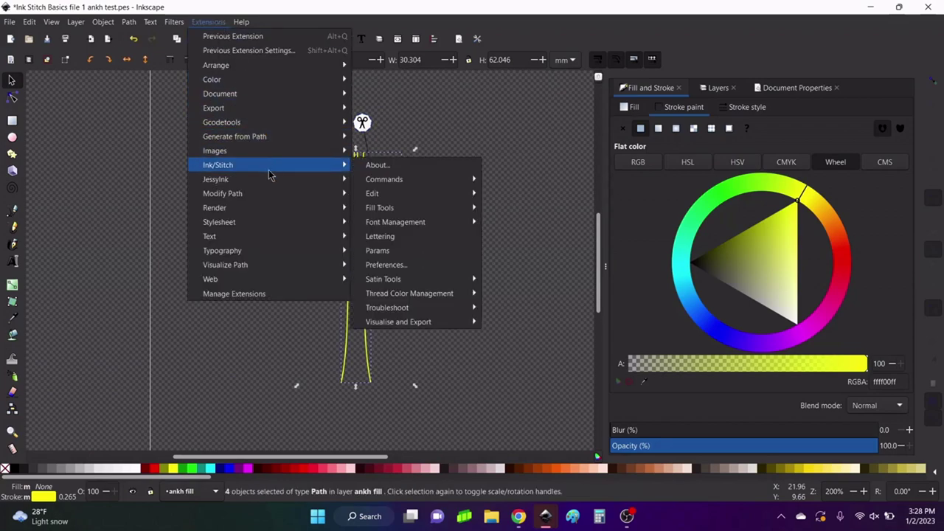
mouse_move(442, 322)
click(506, 333)
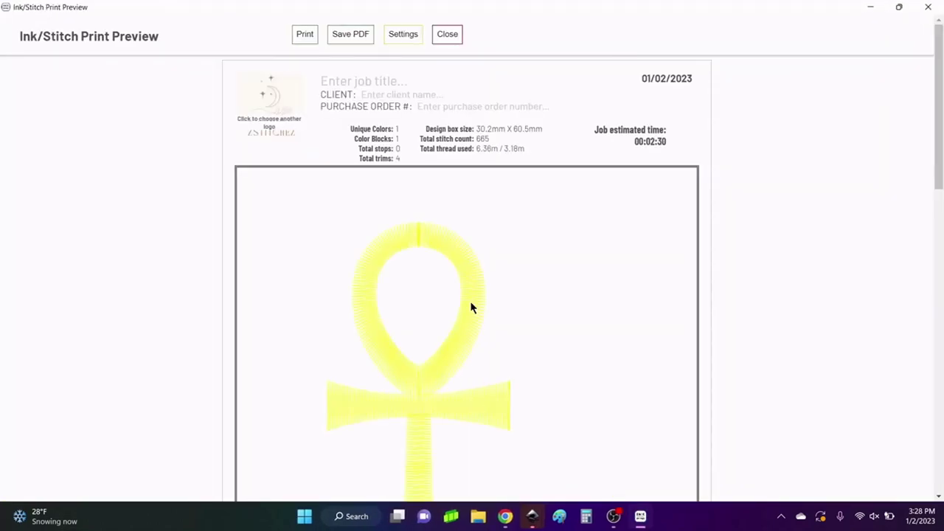
scroll(455, 423, down, 3)
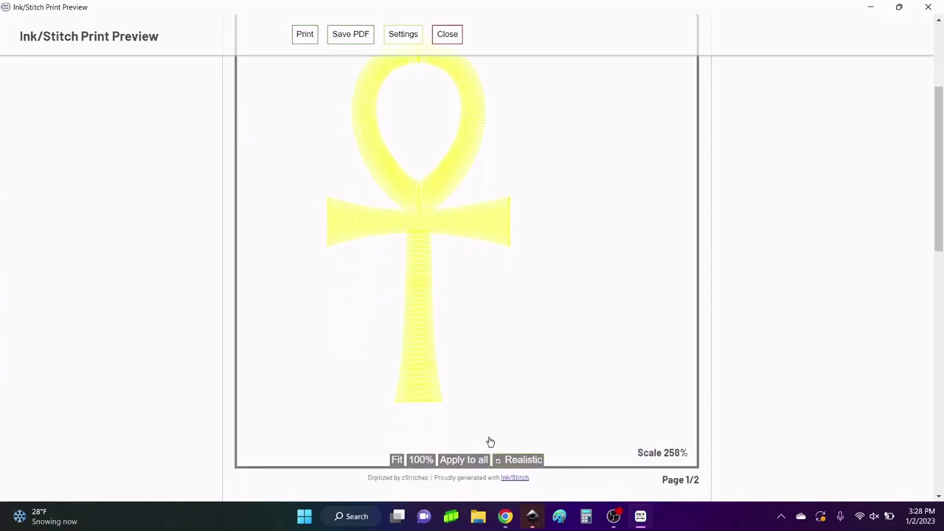
scroll(431, 247, up, 2)
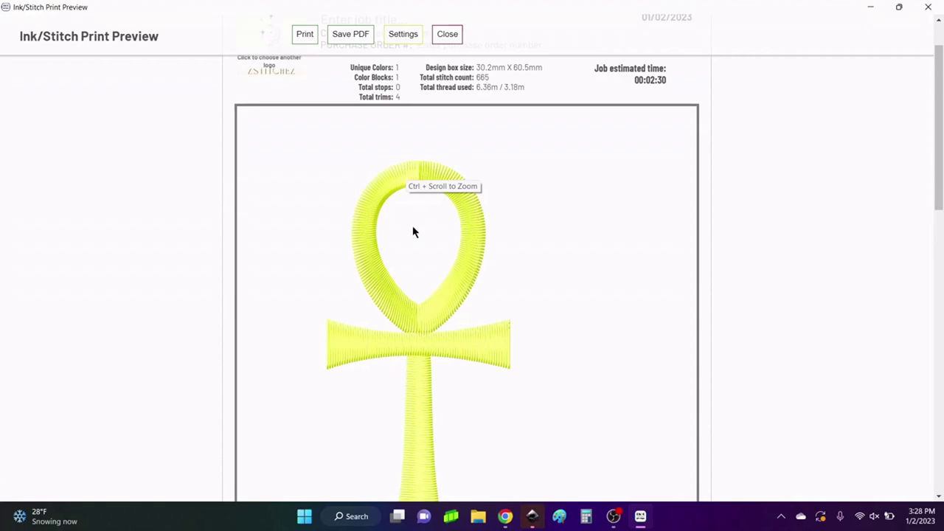
scroll(466, 339, down, 1)
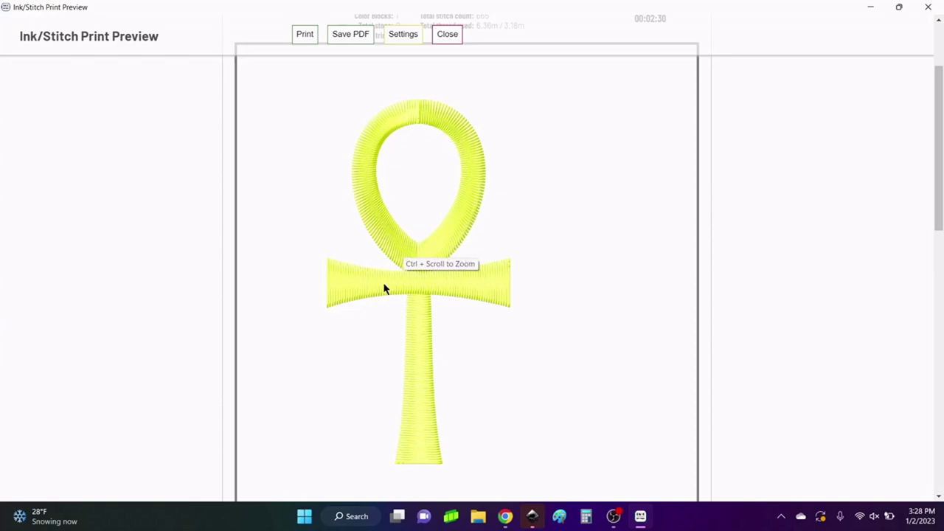
scroll(504, 373, up, 3)
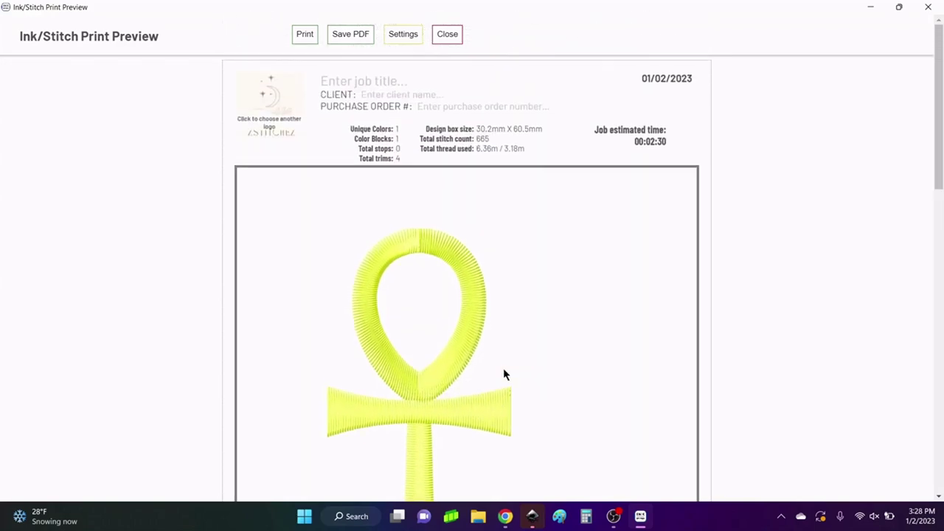
scroll(486, 300, down, 5)
scroll(472, 310, up, 5)
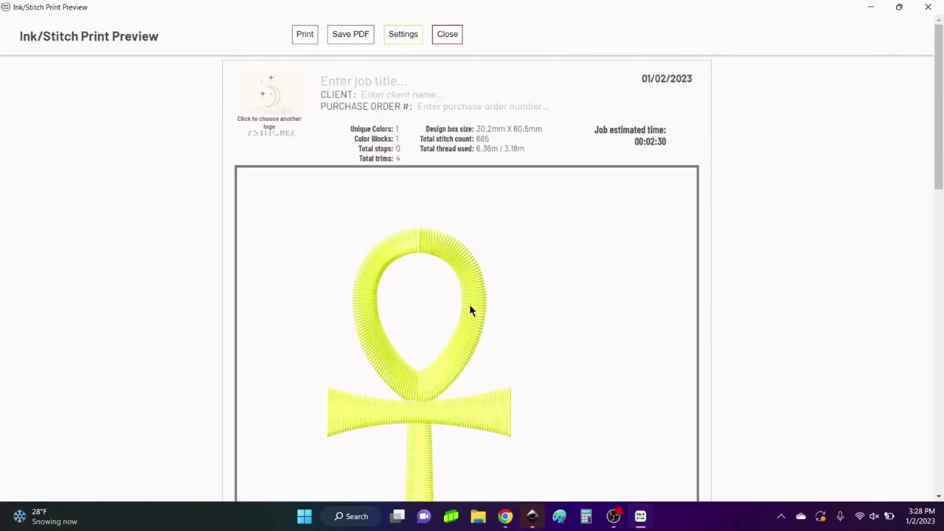
click(447, 35)
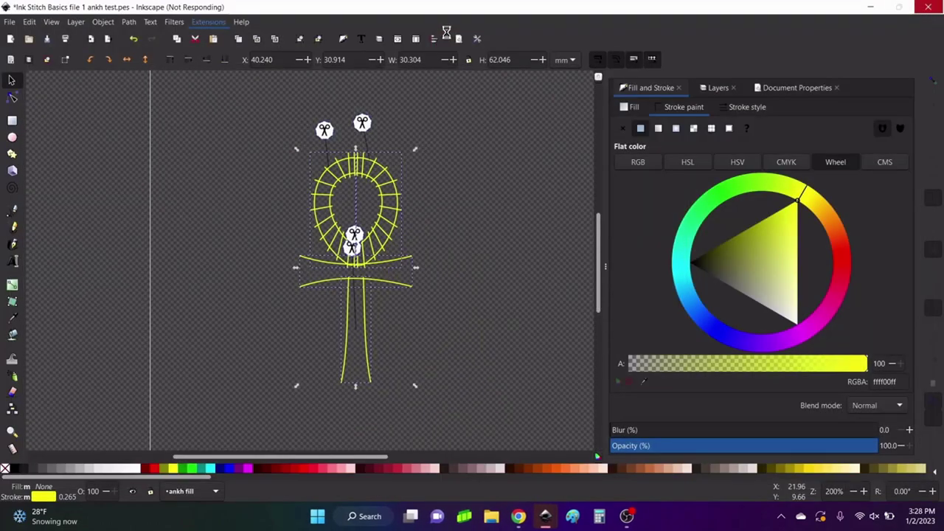
click(455, 219)
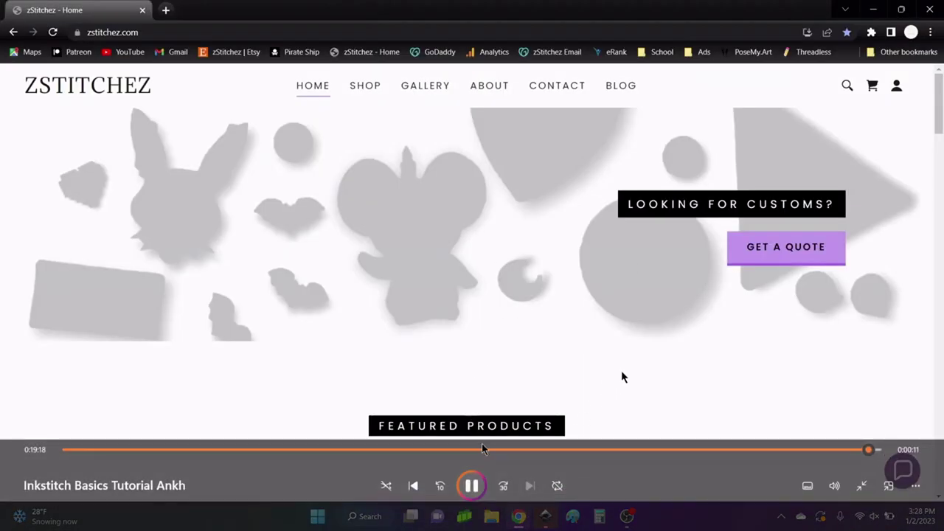
Step: Pause the video playing on the zStitchez home page in Chrome
click(471, 485)
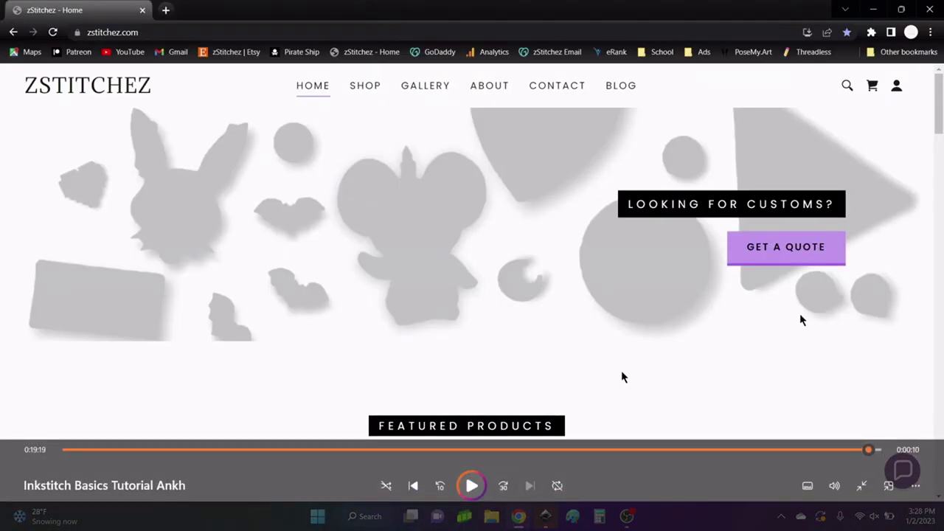